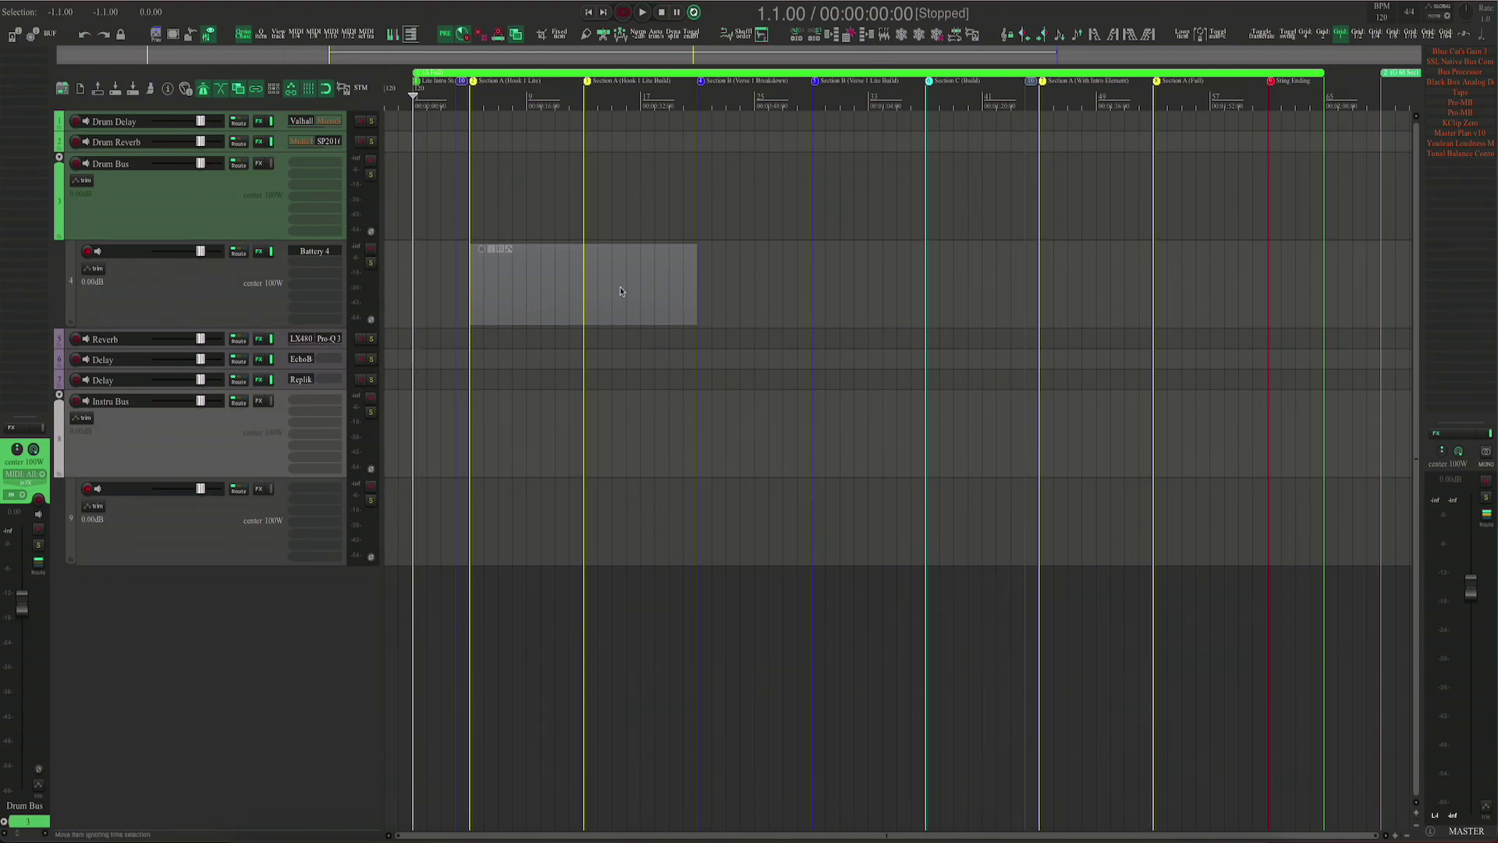
# - Load the See Our 7TB Kit in Battery 4 on the first drum track and close the plug-in
pyautogui.click(197, 321)
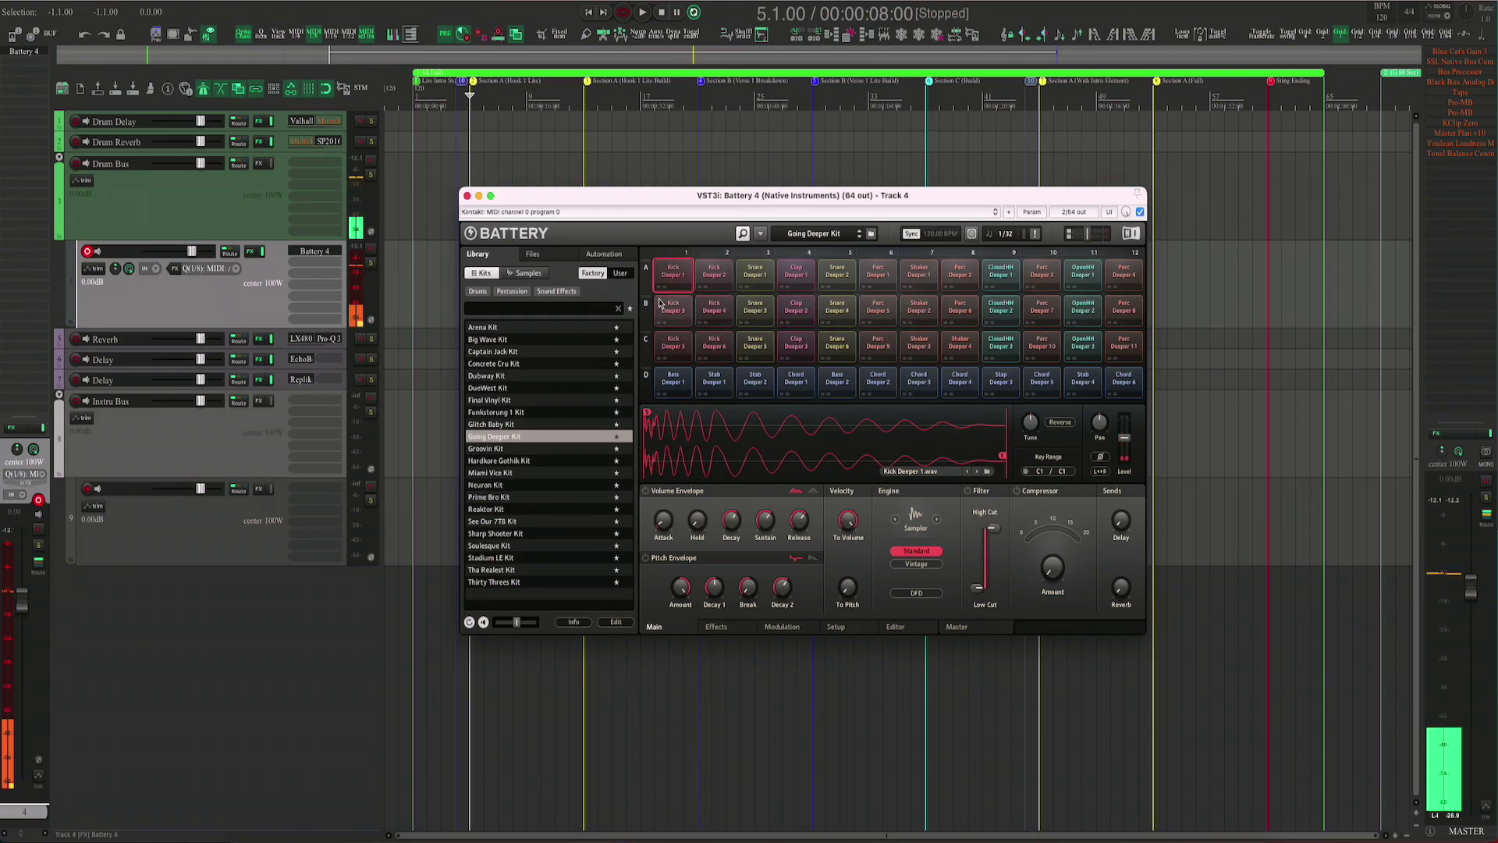
pyautogui.doubleClick(539, 522)
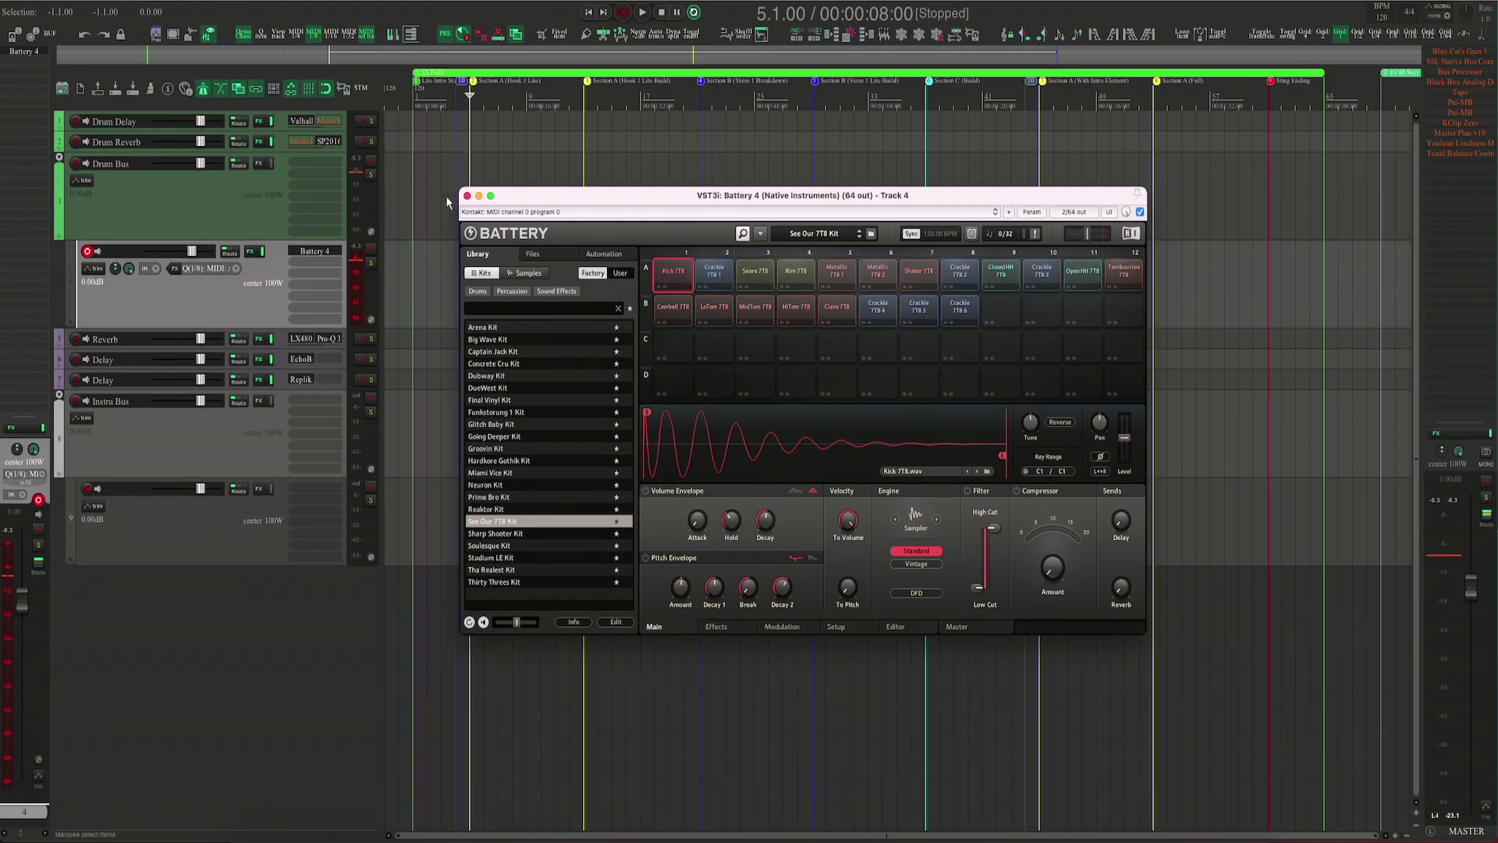
pyautogui.click(466, 197)
# - Record a drum pattern from bar 5 on the first Battery 4 track with MIDI input quantized to 1/16
pyautogui.hotkey('ctrl', 'r')
pyautogui.click(333, 35)
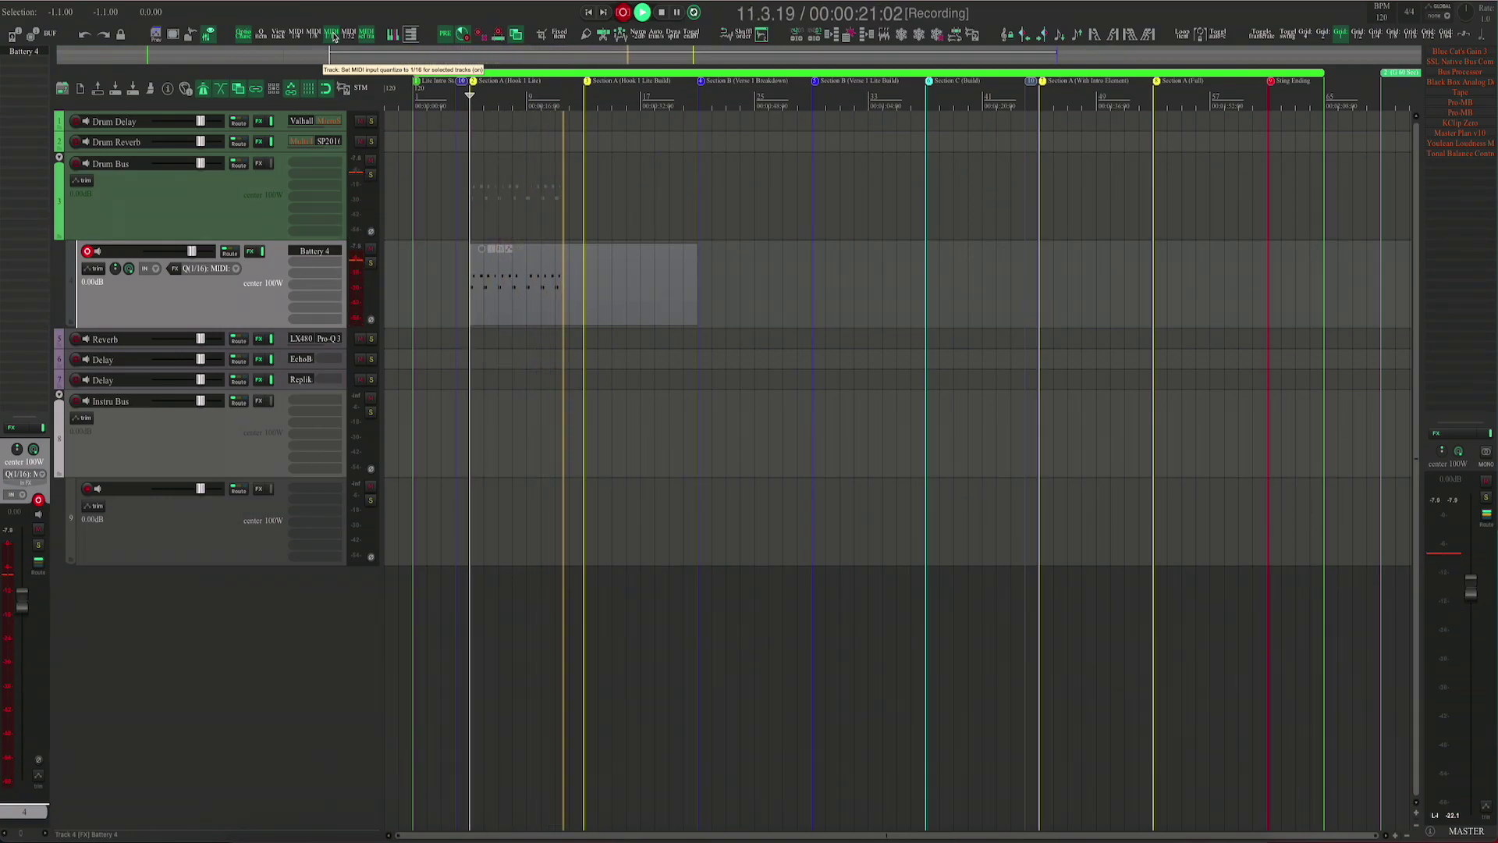
pyautogui.press('space')
# - Open the recorded drum item in the MIDI editor, glue it, and loop it out to bar 21
pyautogui.doubleClick(547, 266)
pyautogui.press('space')
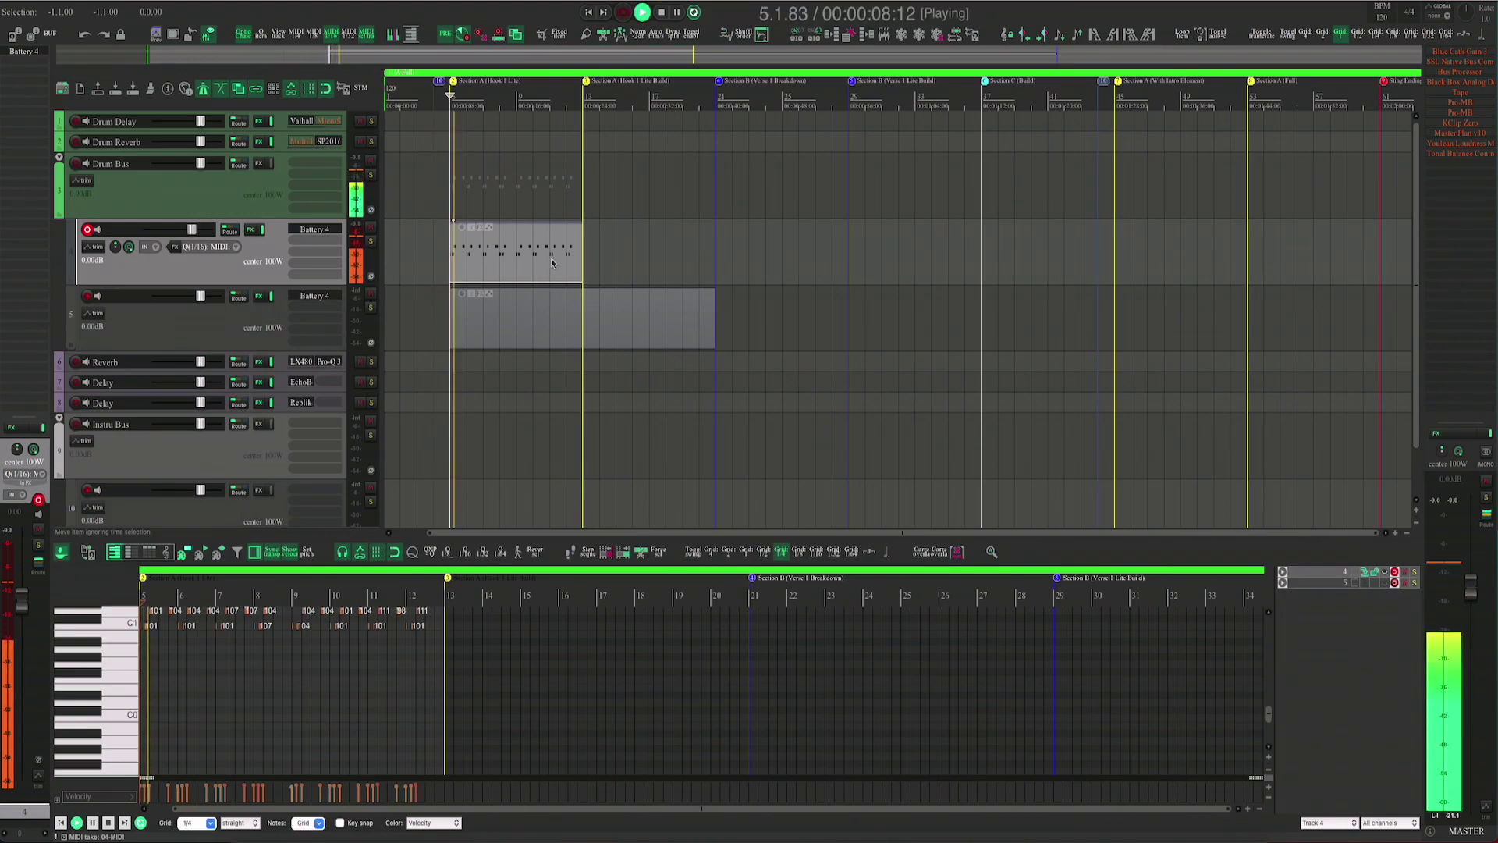
pyautogui.moveTo(583, 258); pyautogui.dragTo(715, 257)
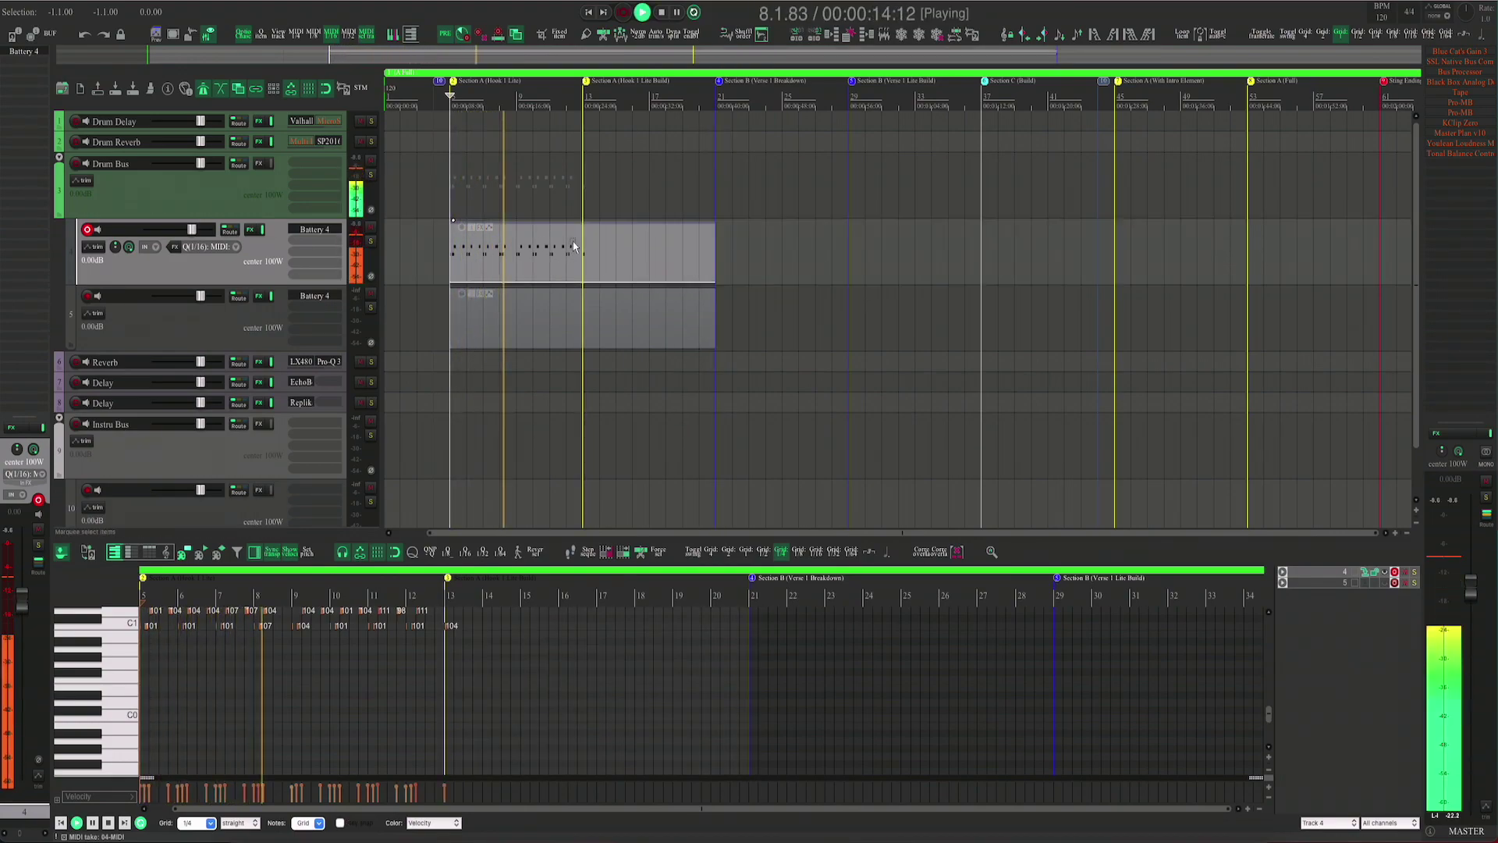
pyautogui.hotkey('ctrl', 'z')
pyautogui.hotkey('ctrl', 'g')
pyautogui.moveTo(582, 259); pyautogui.dragTo(715, 261)
# - Draw quarter-note F#1 shaker notes from bar 5 to bar 13 in the second Battery 4 item, lowering the stray G1 notes in bars 8–9
pyautogui.click(687, 320)
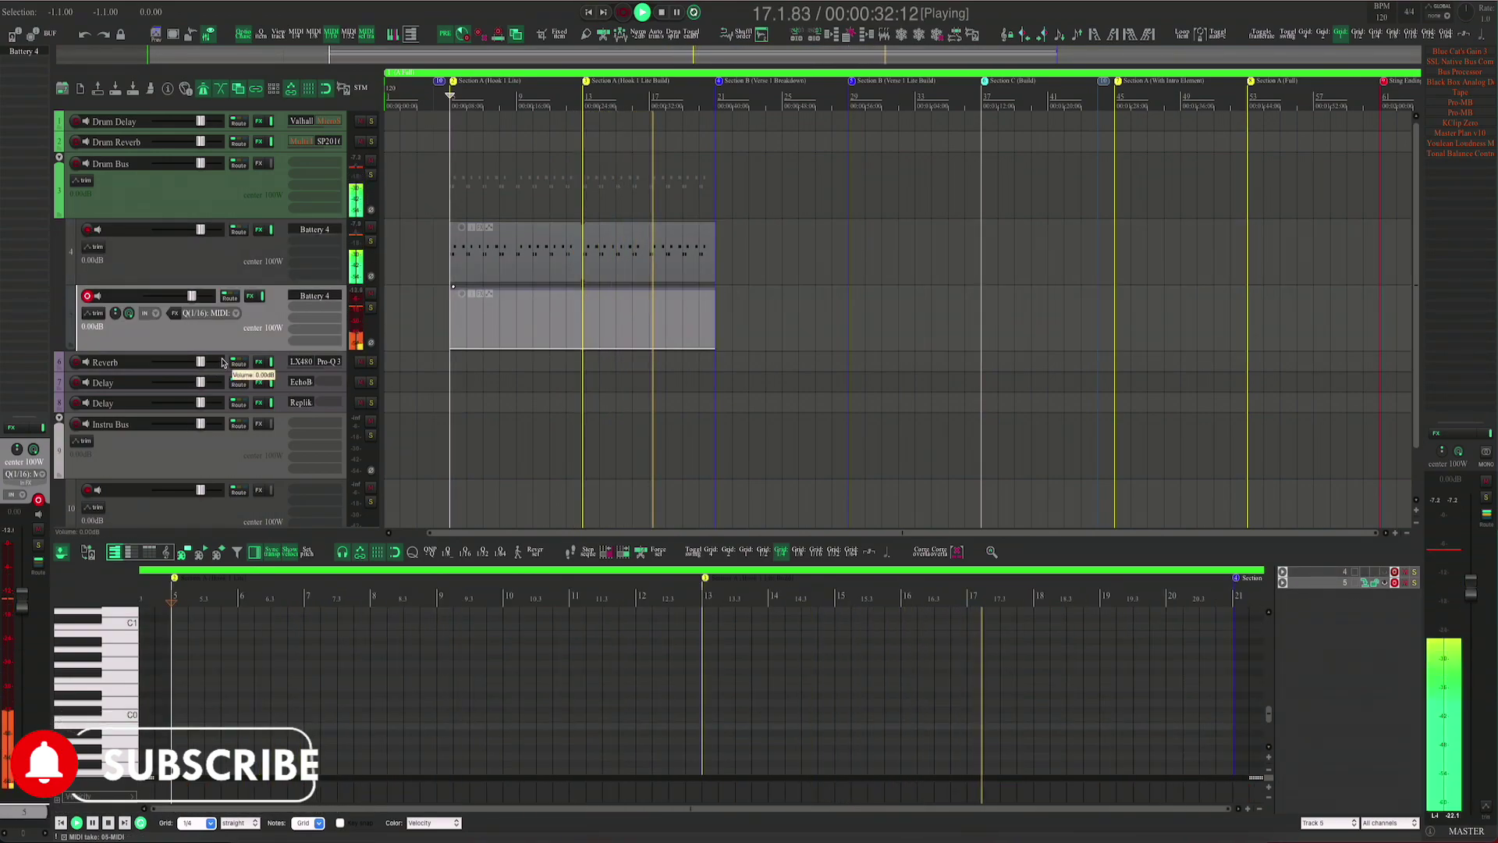
pyautogui.scroll(3, 258, 593)
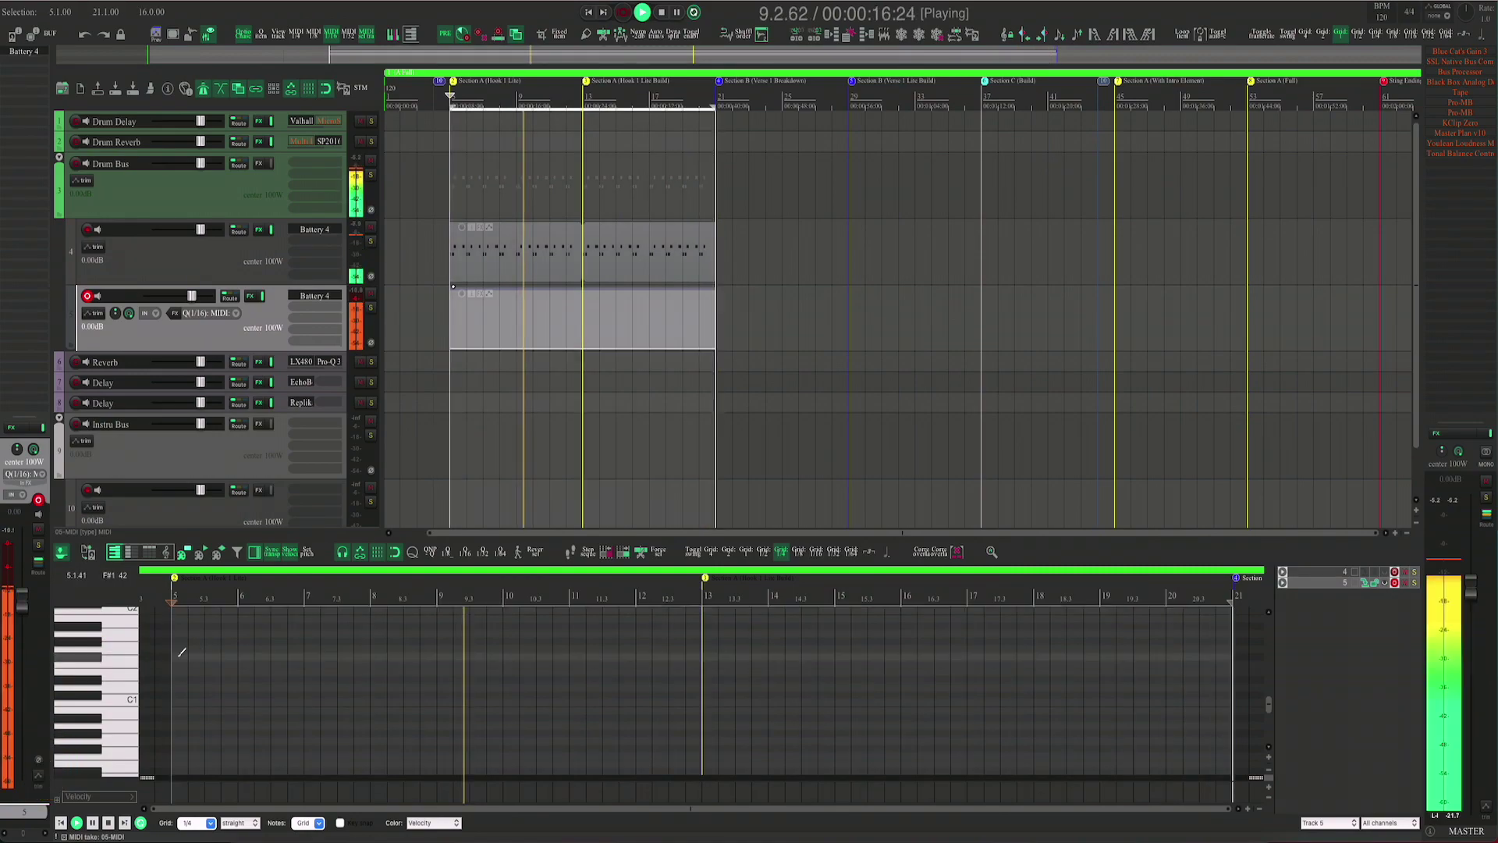
pyautogui.moveTo(181, 651); pyautogui.dragTo(701, 646)
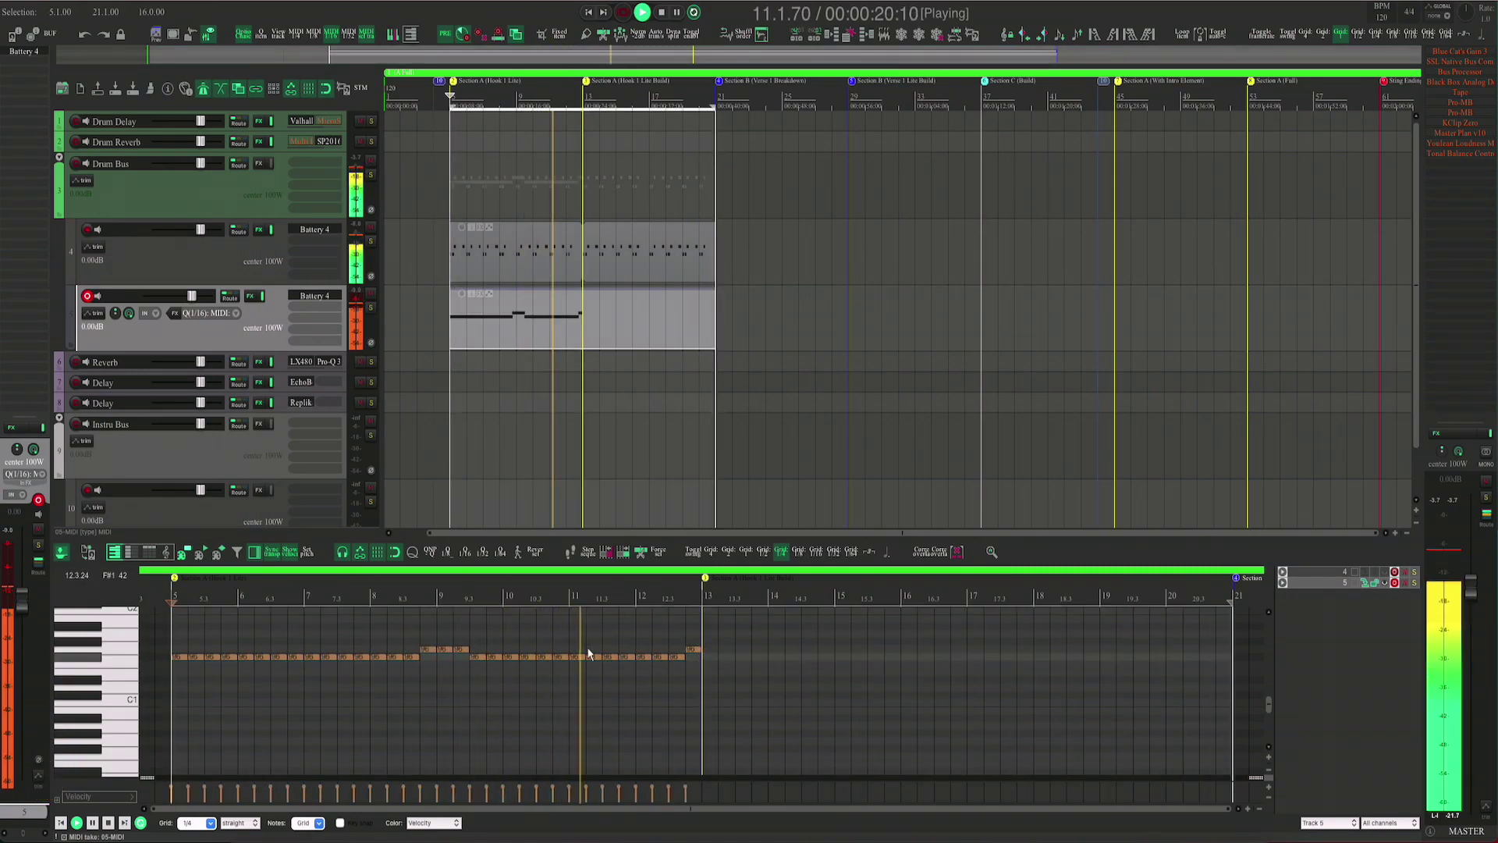
pyautogui.moveTo(386, 645); pyautogui.dragTo(479, 652)
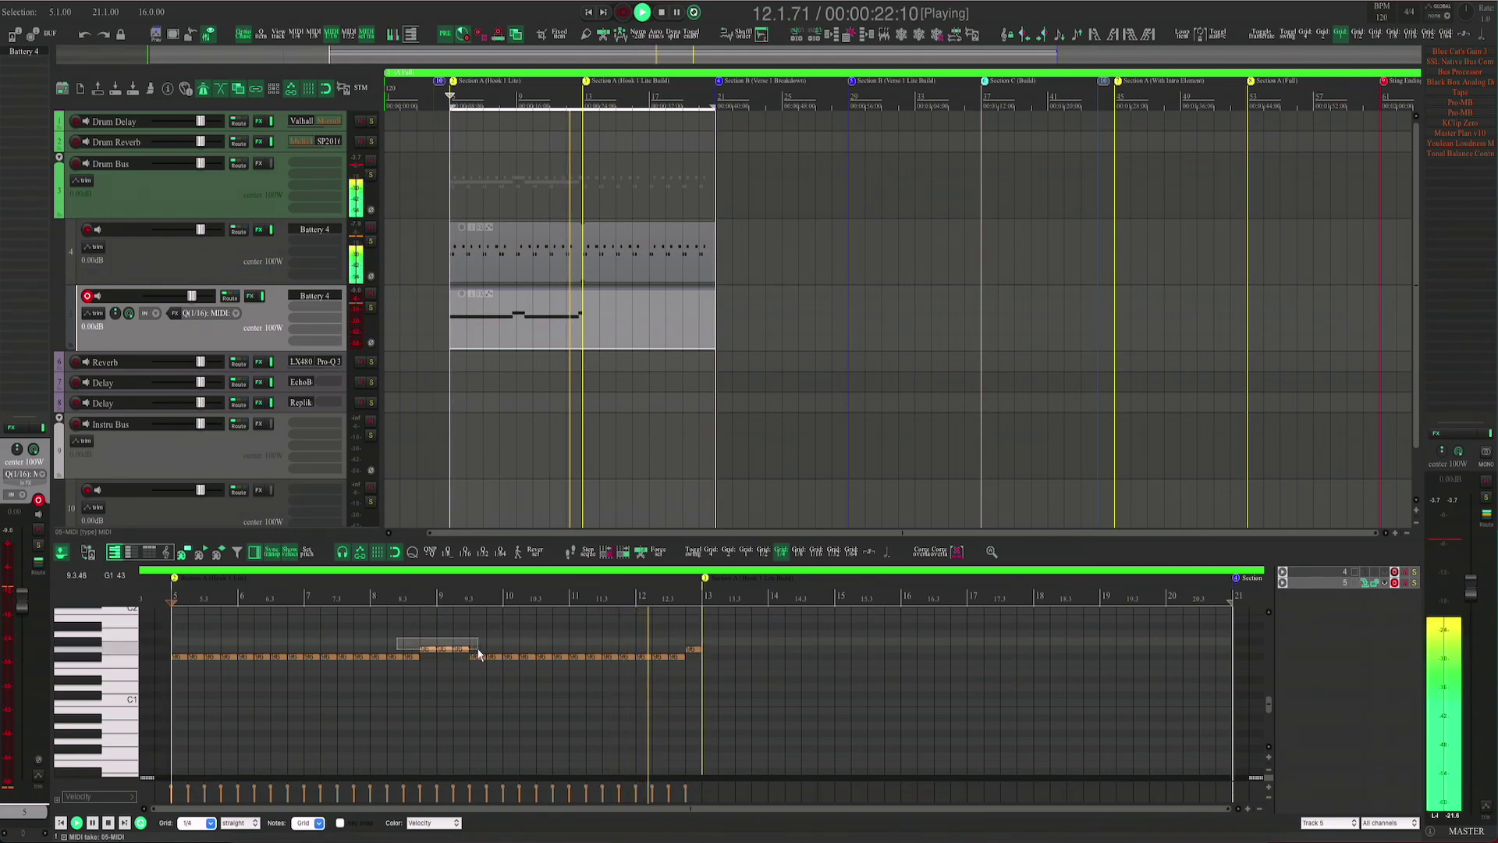
pyautogui.press('Down')
pyautogui.click(662, 647)
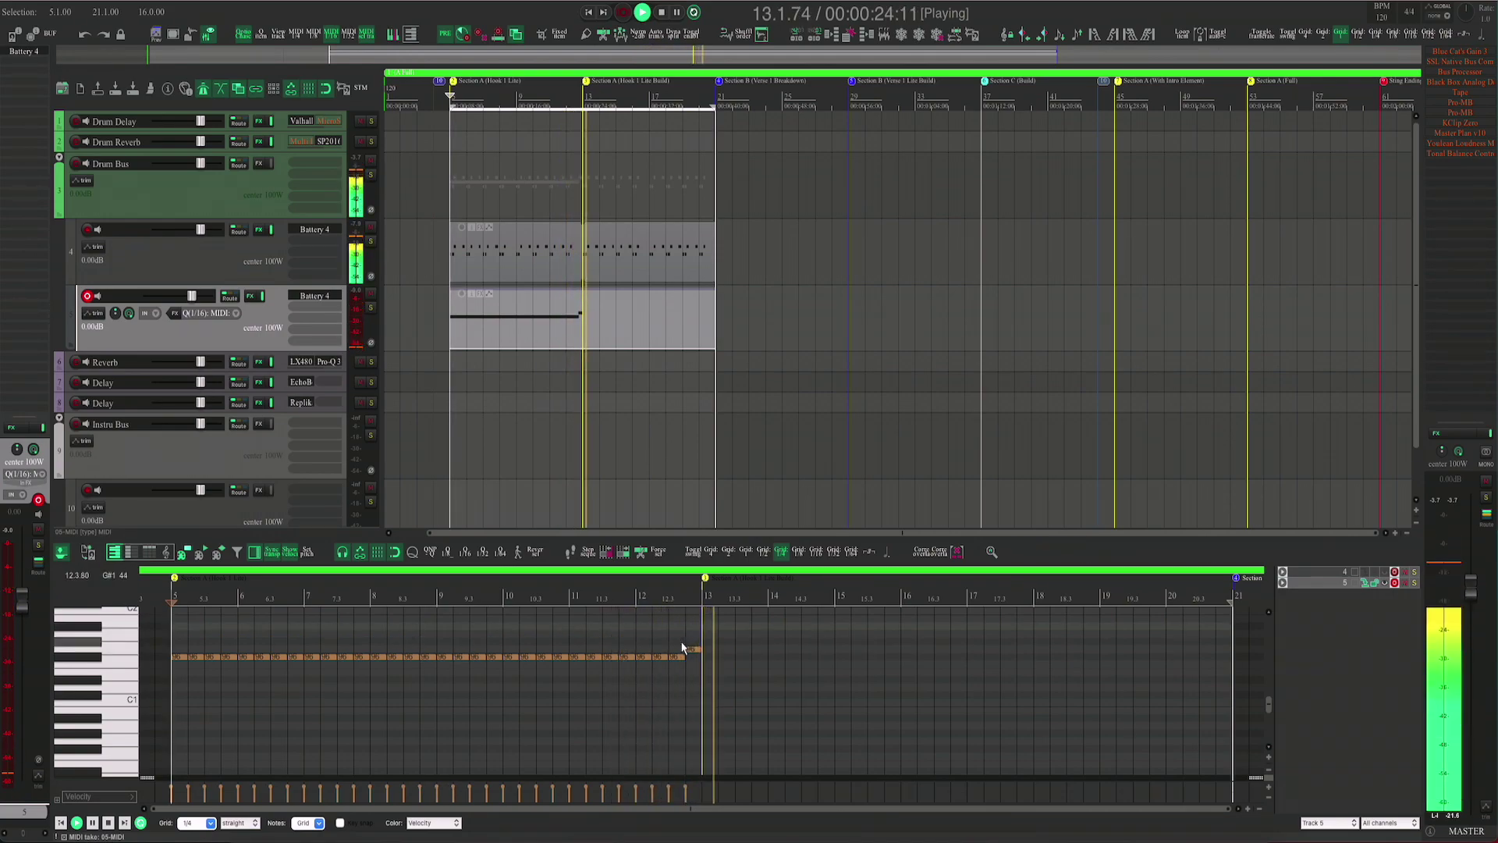
# - Duplicate the shaker notes of bars 5 to 13 into bars 13 to 21
pyautogui.press('space')
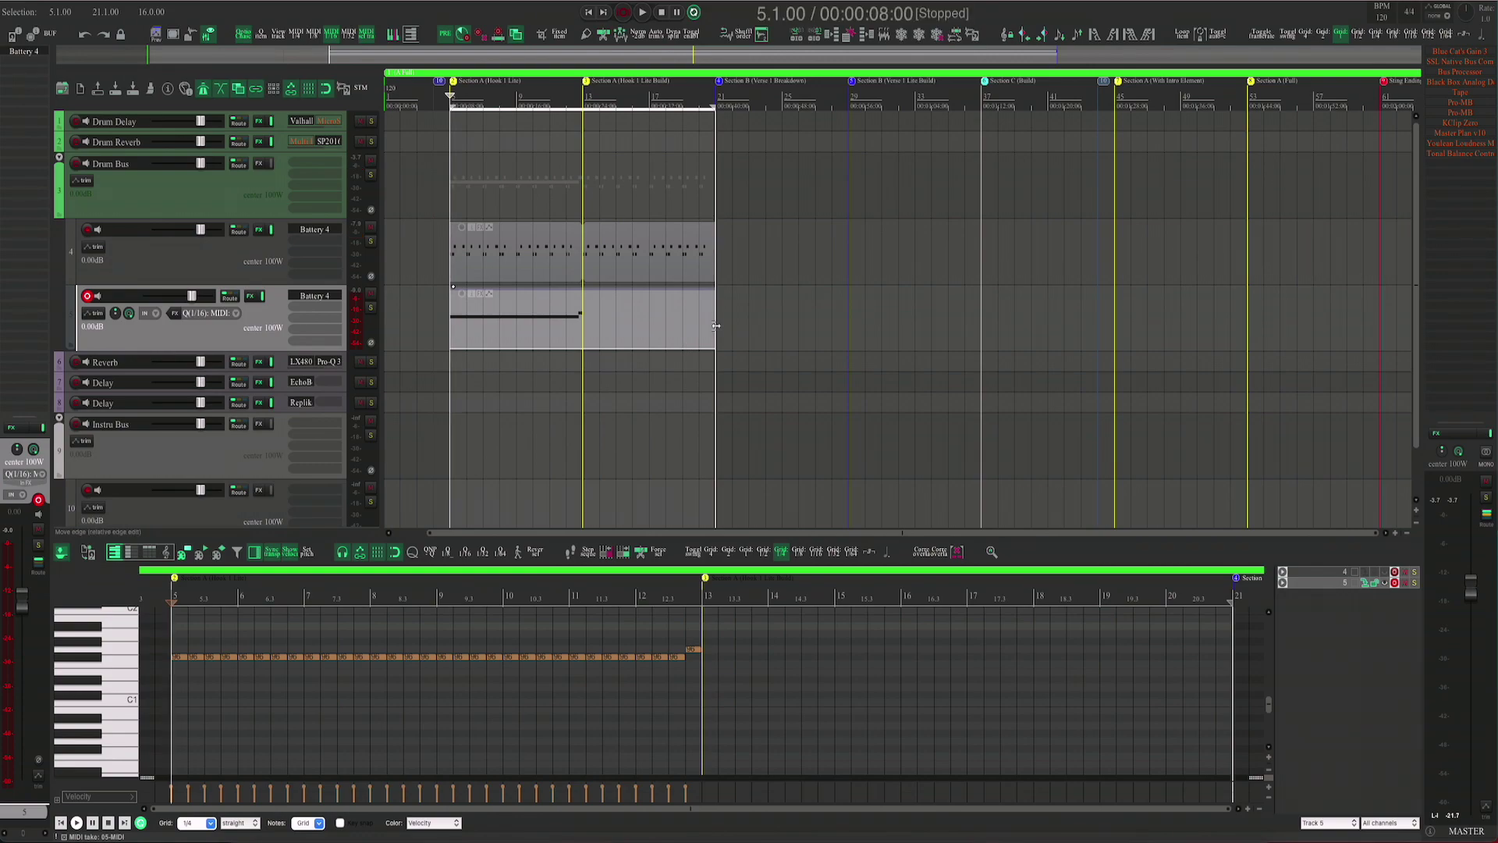
pyautogui.moveTo(738, 628); pyautogui.dragTo(180, 736)
pyautogui.hotkey('ctrl', 'd')
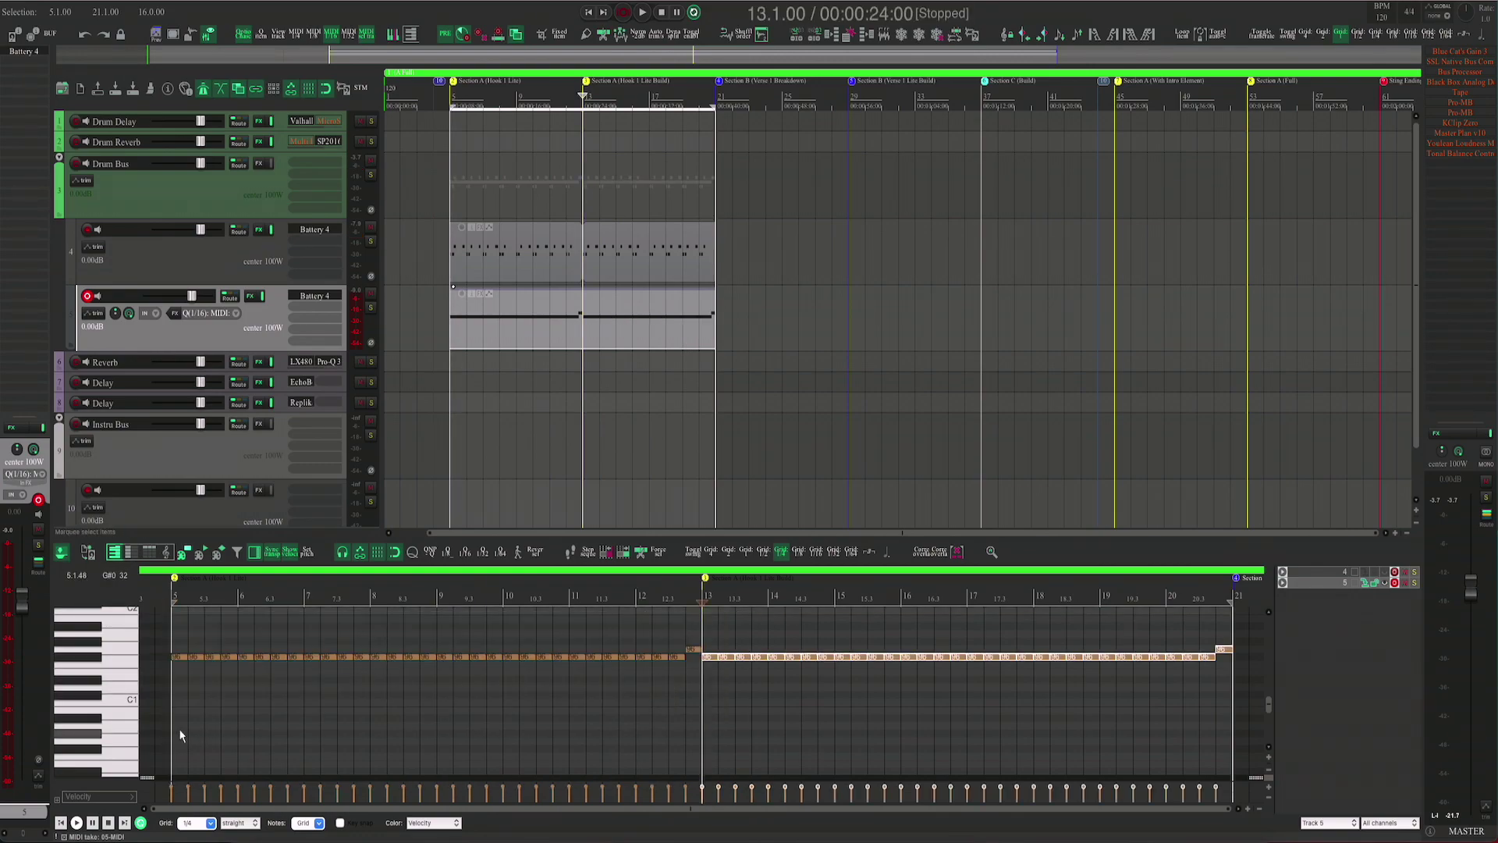
# - Play the duplicated shaker part together with the drum pattern
pyautogui.press('space')
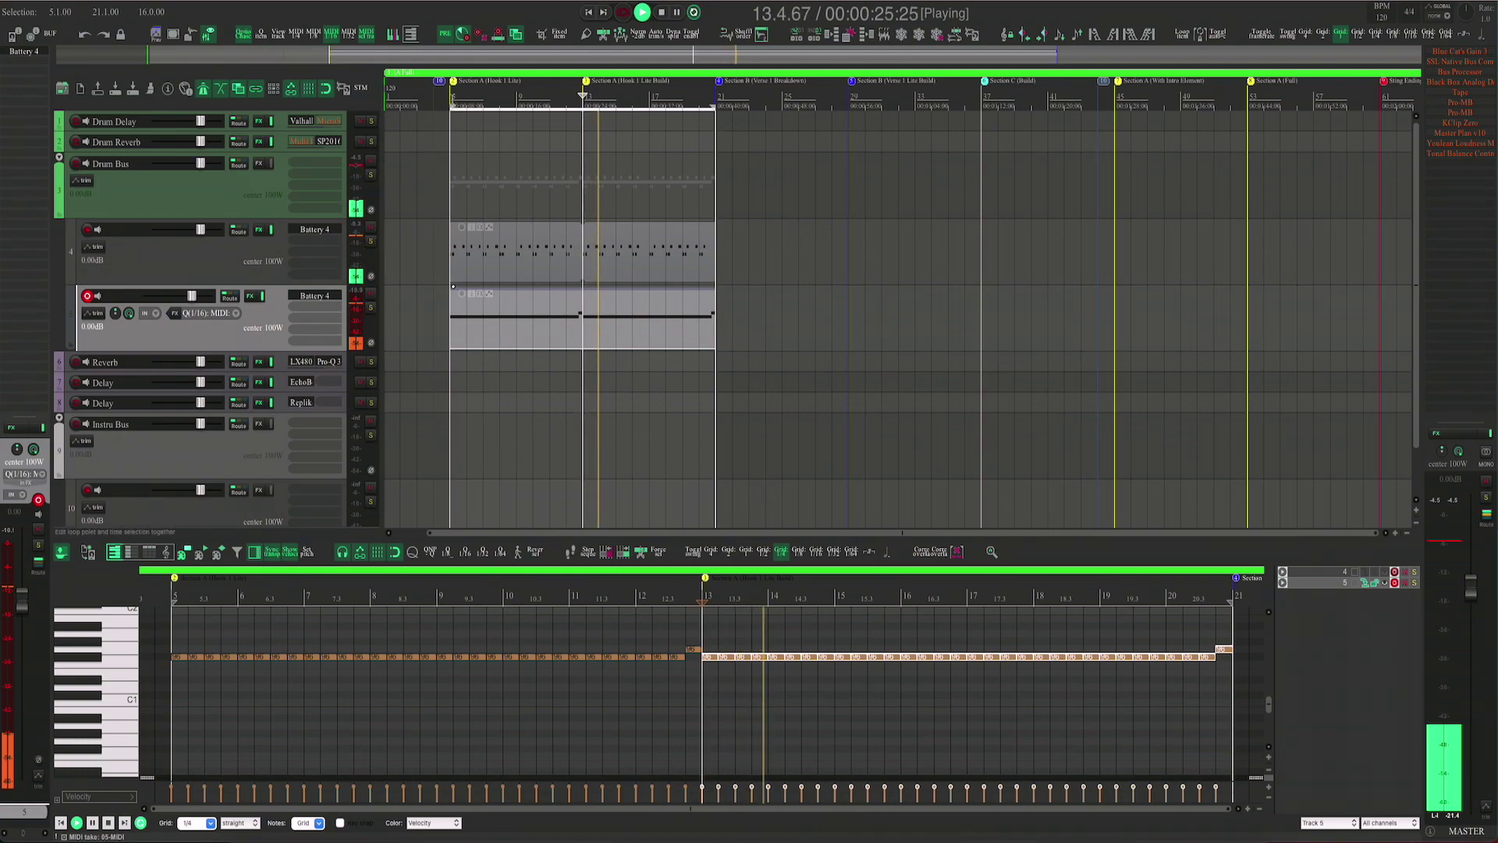
pyautogui.click(458, 611)
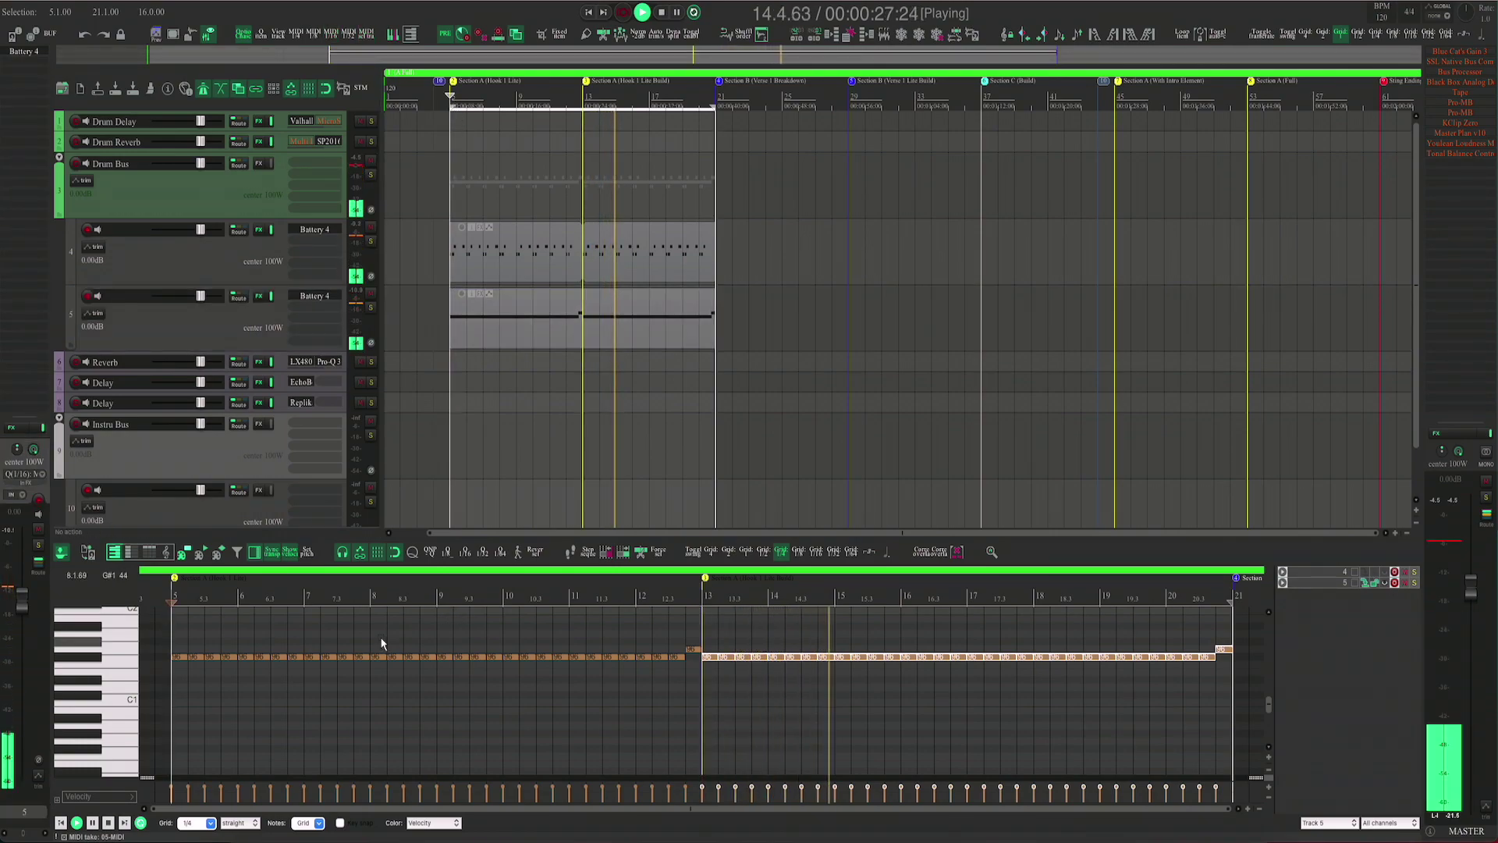
pyautogui.click(383, 643)
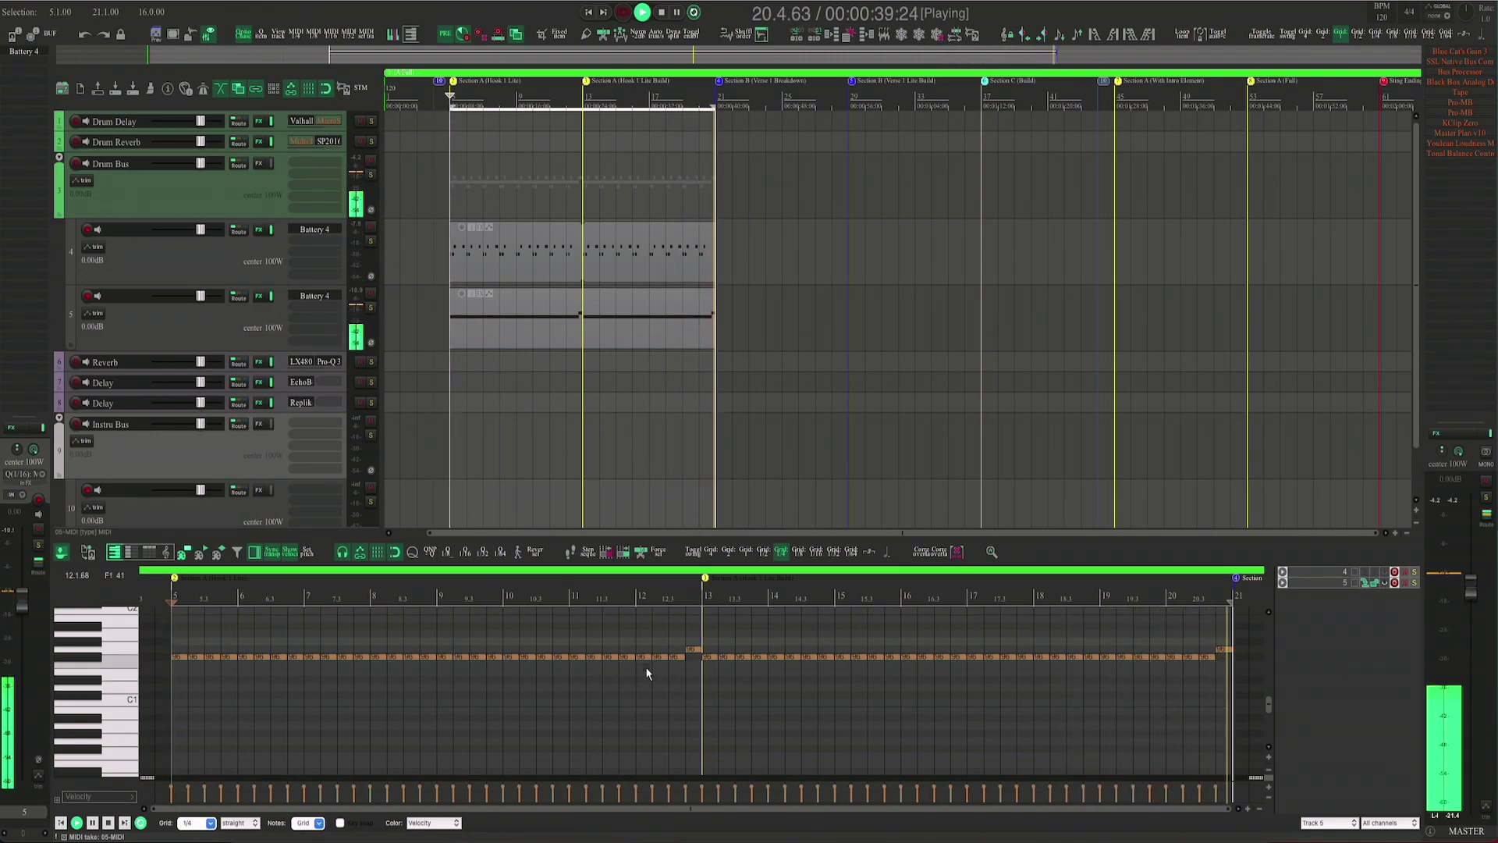
pyautogui.press('space')
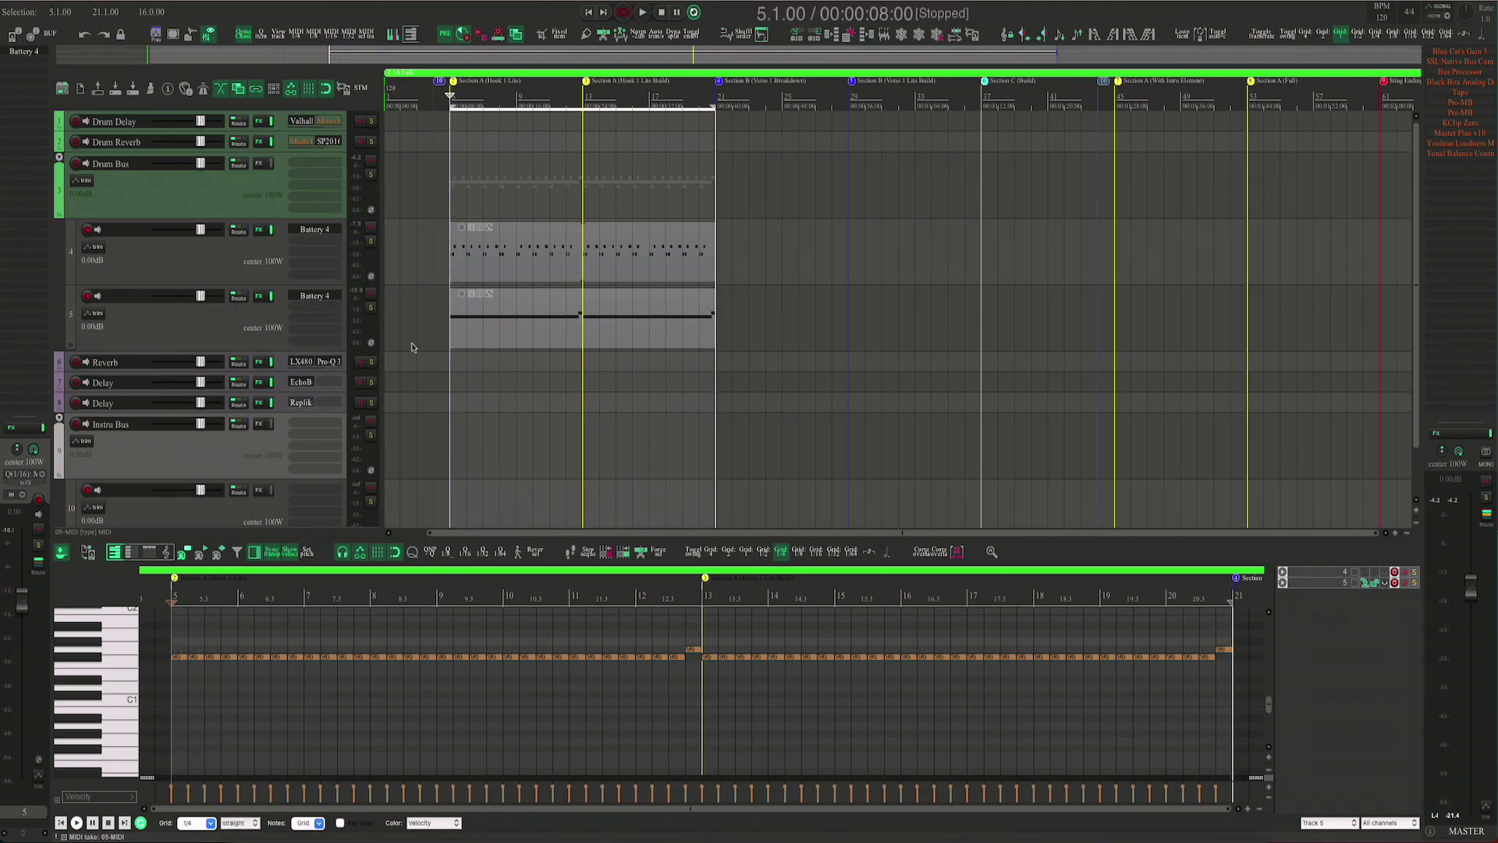
# - Enlarge the MIDI editor's controller lane, switch it from Velocity to Pitch, and select the notes between bars 5 and 13
pyautogui.moveTo(144, 779); pyautogui.dragTo(145, 742)
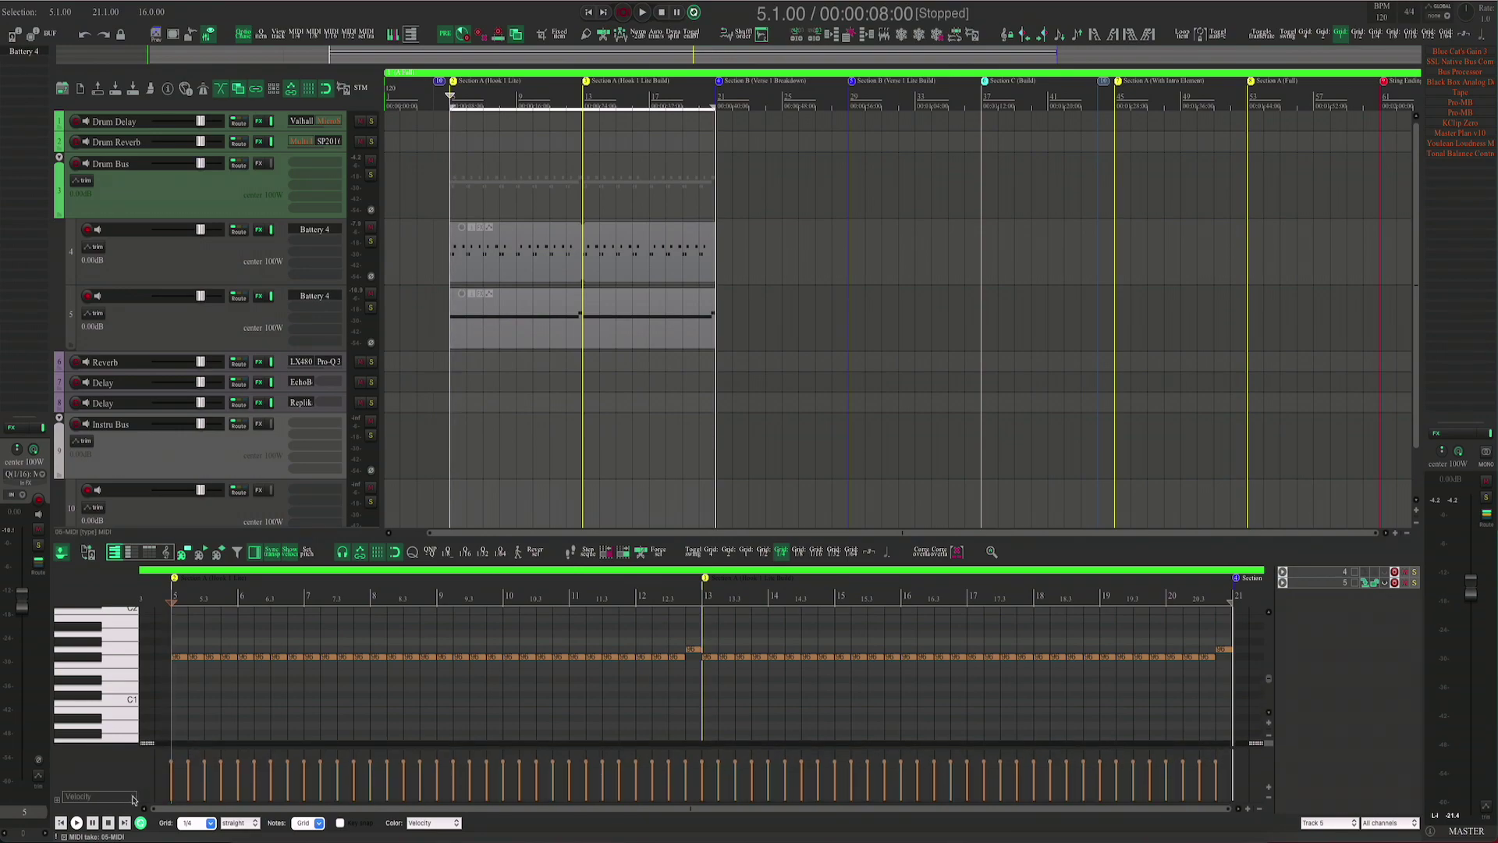
pyautogui.click(132, 799)
pyautogui.click(143, 367)
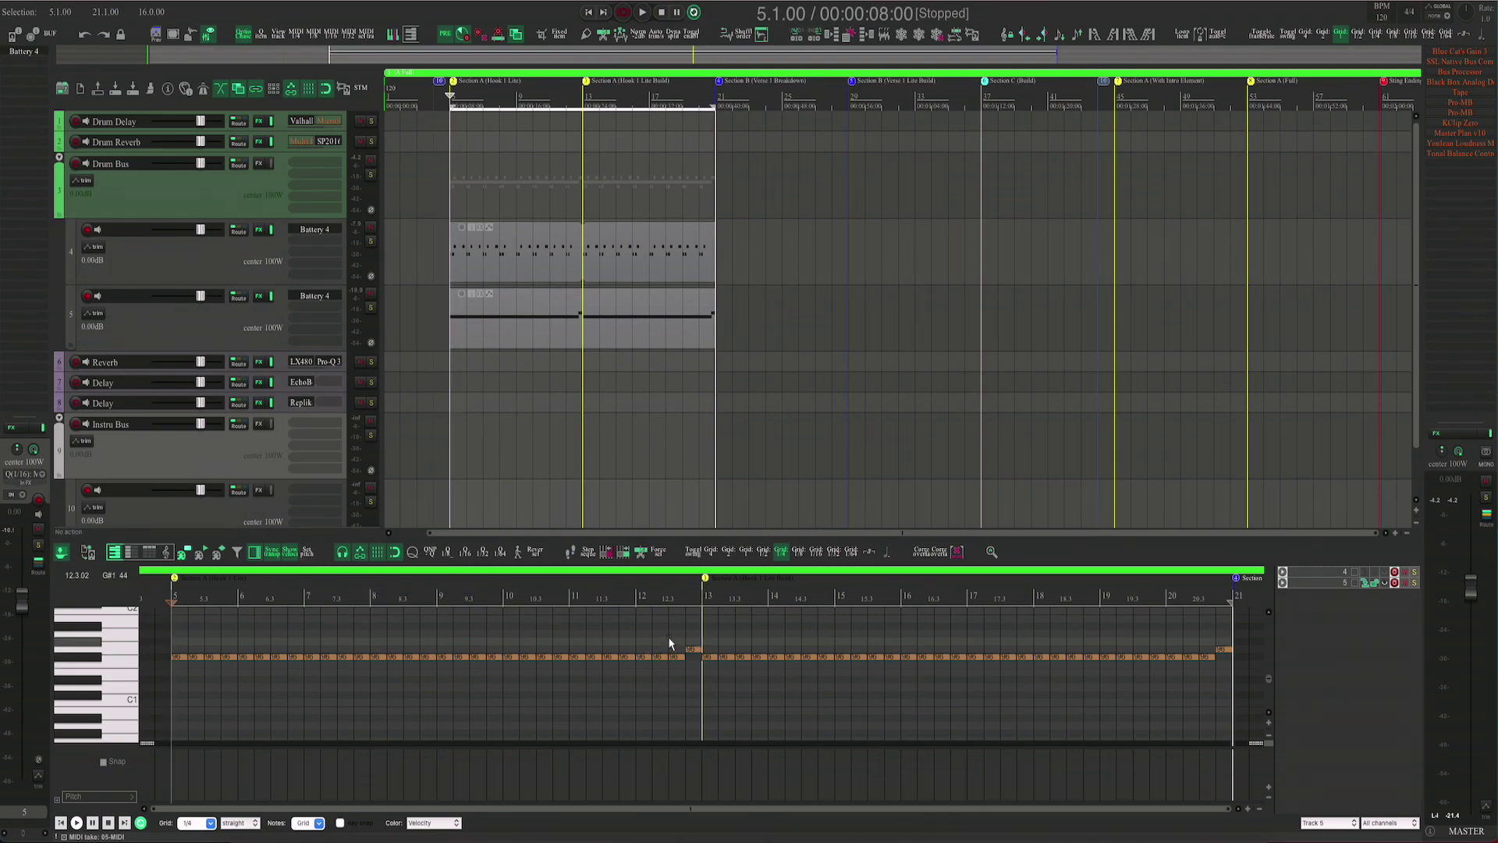
pyautogui.moveTo(691, 626); pyautogui.dragTo(176, 677)
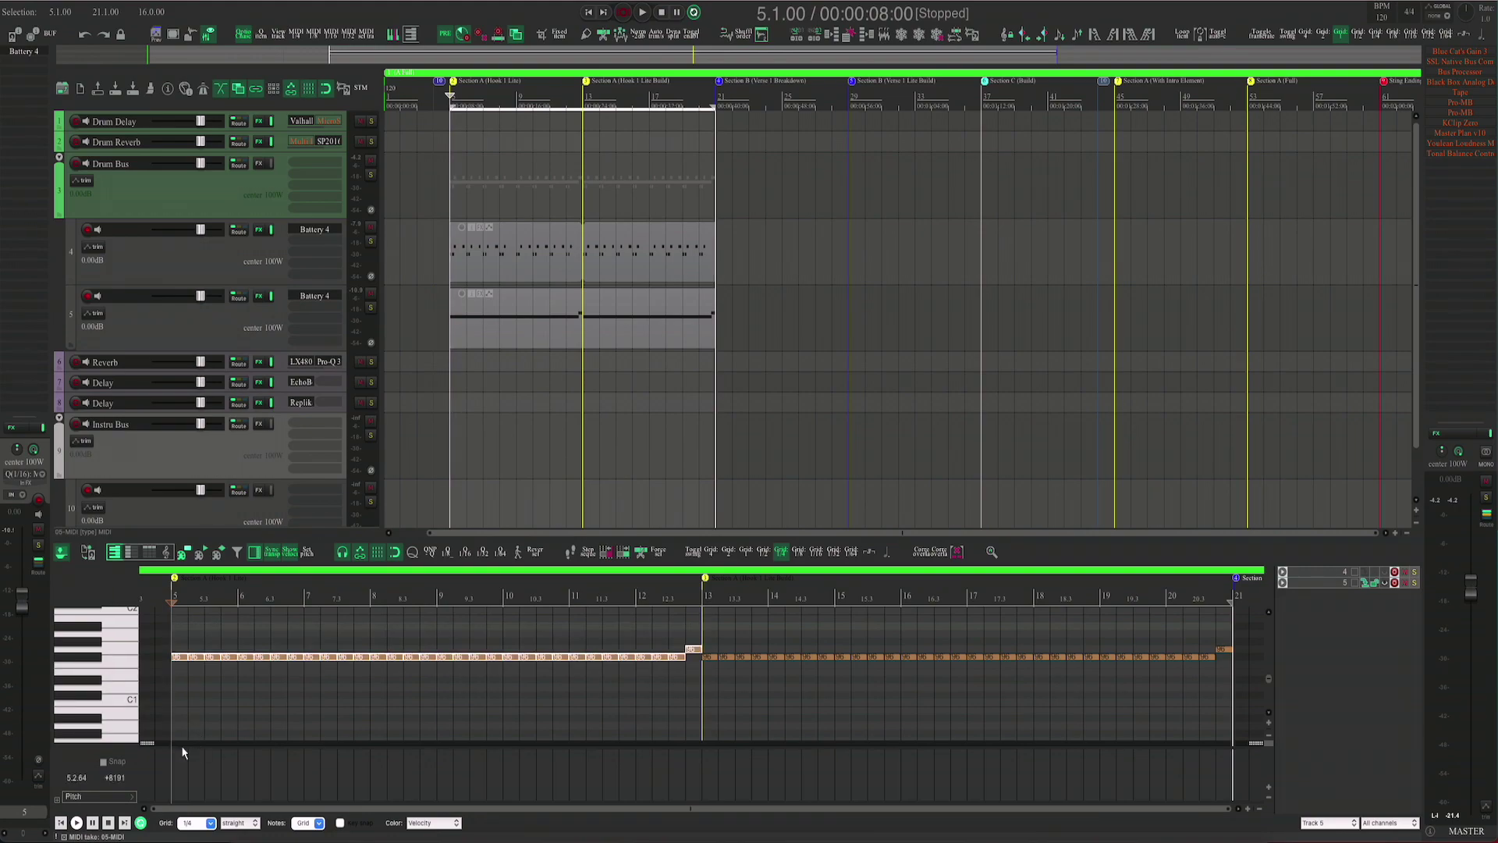
# - Open Battery 4 on the second drum track and examine the Shaker 7TB cell's pitchbend modulation routing
pyautogui.click(323, 300)
pyautogui.moveTo(763, 199); pyautogui.dragTo(732, 71)
pyautogui.press('space')
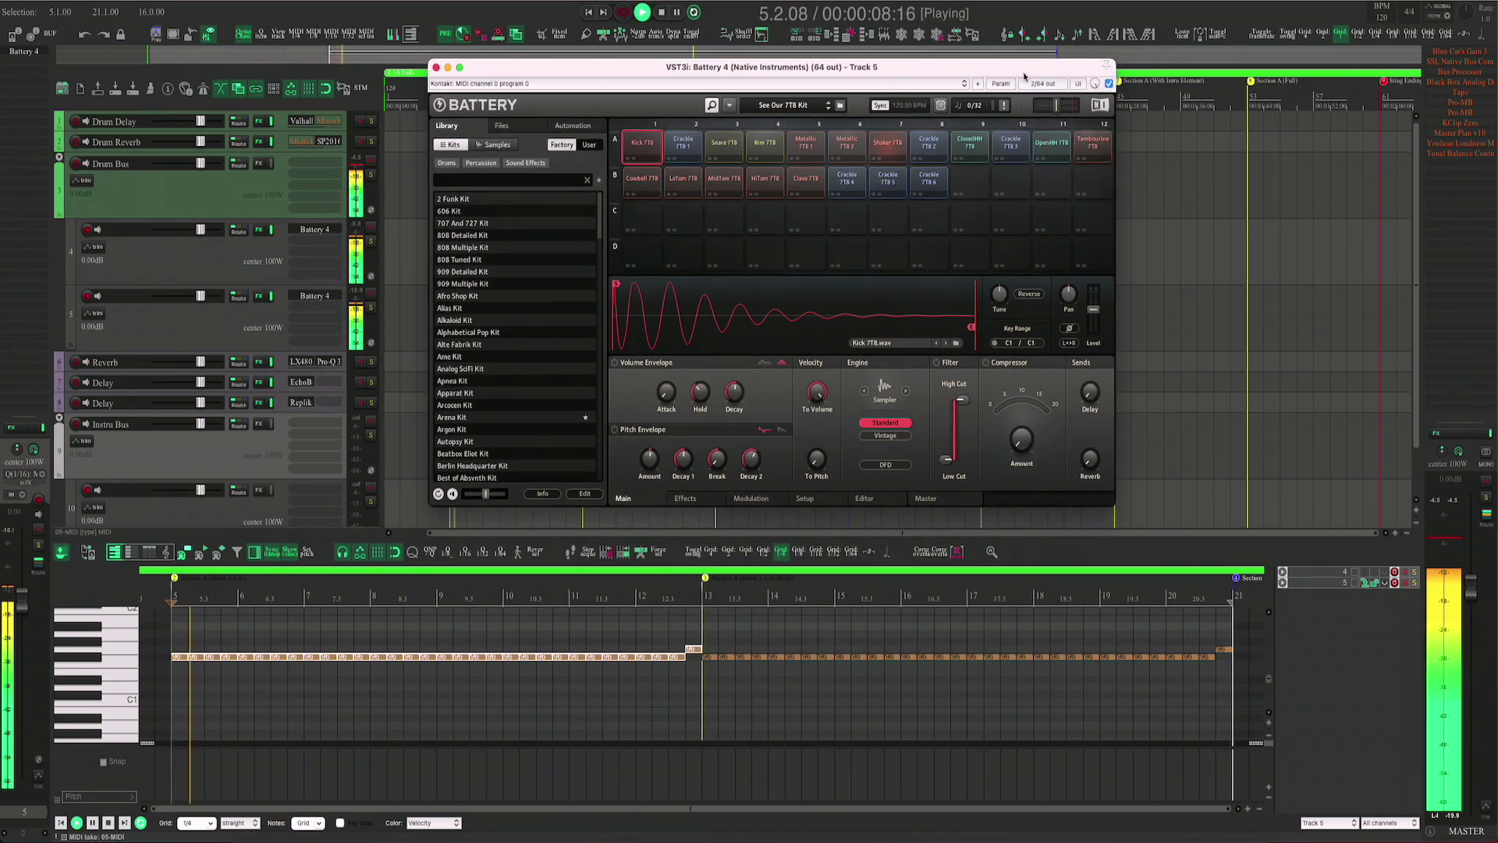
pyautogui.click(887, 143)
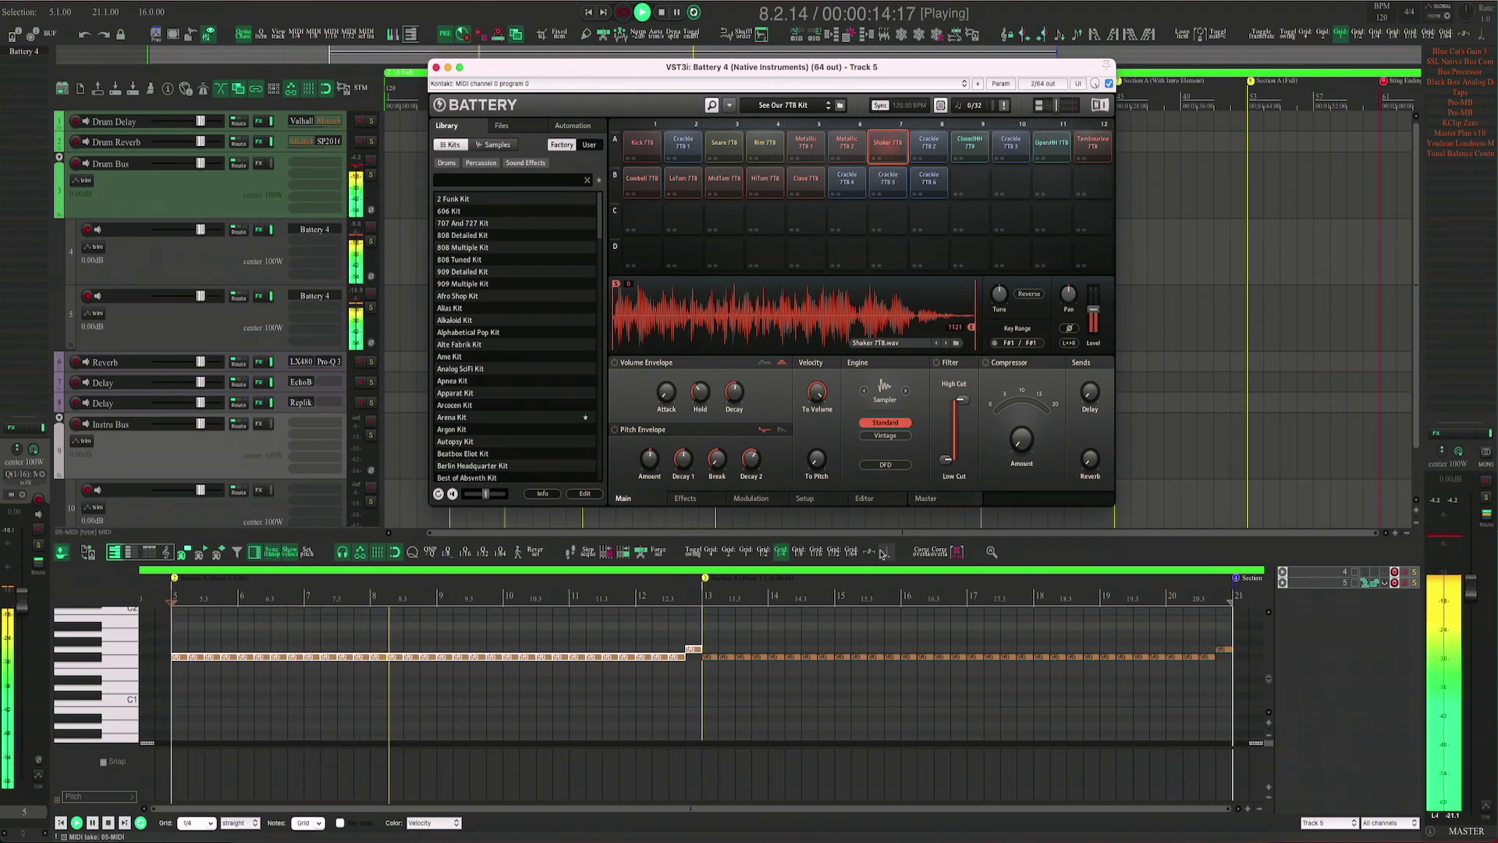
pyautogui.click(750, 498)
pyautogui.click(814, 499)
pyautogui.click(787, 499)
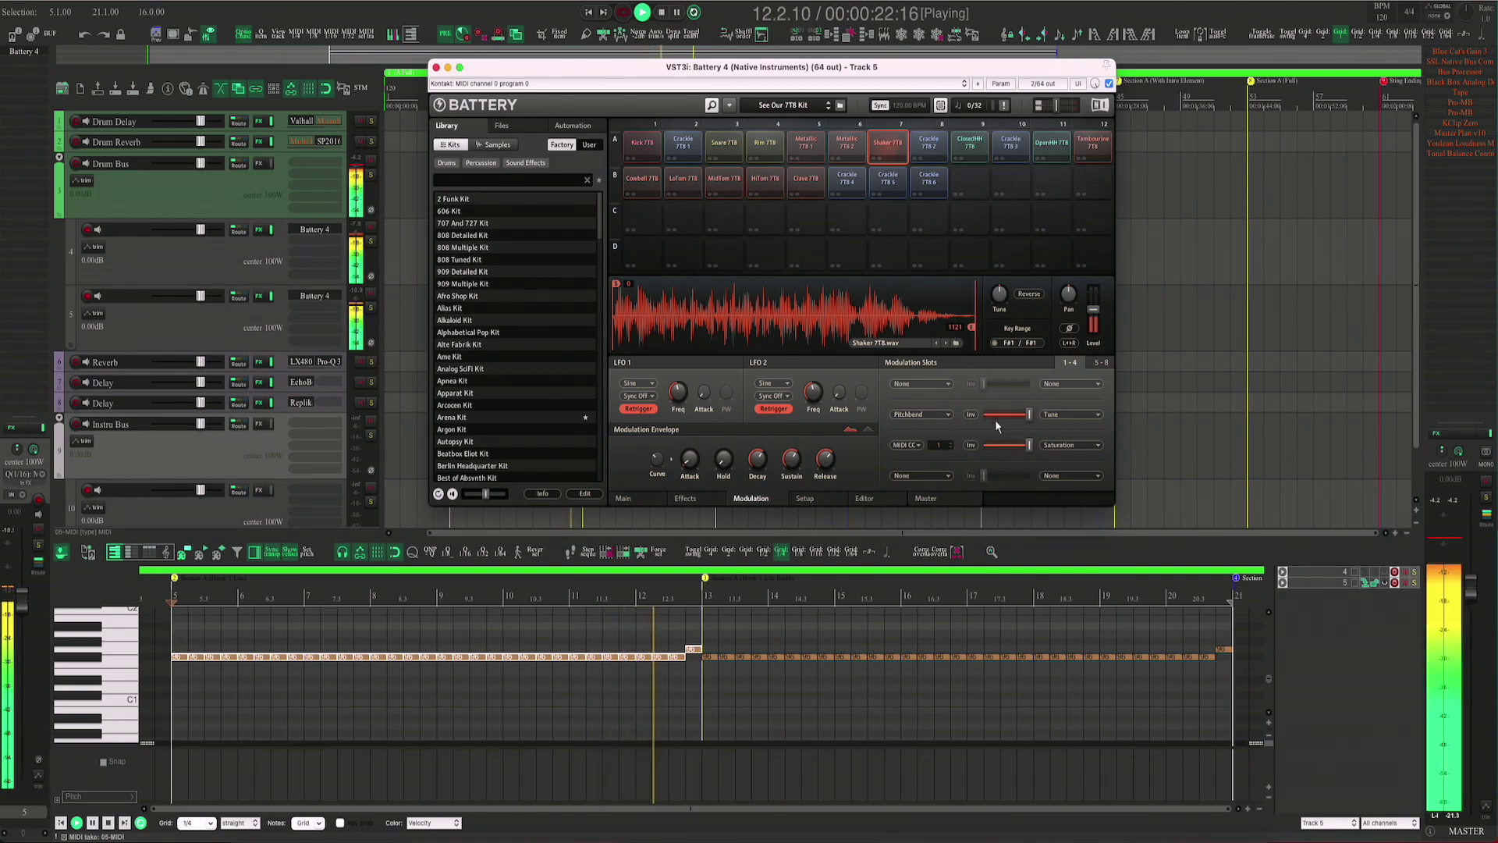
pyautogui.press('space')
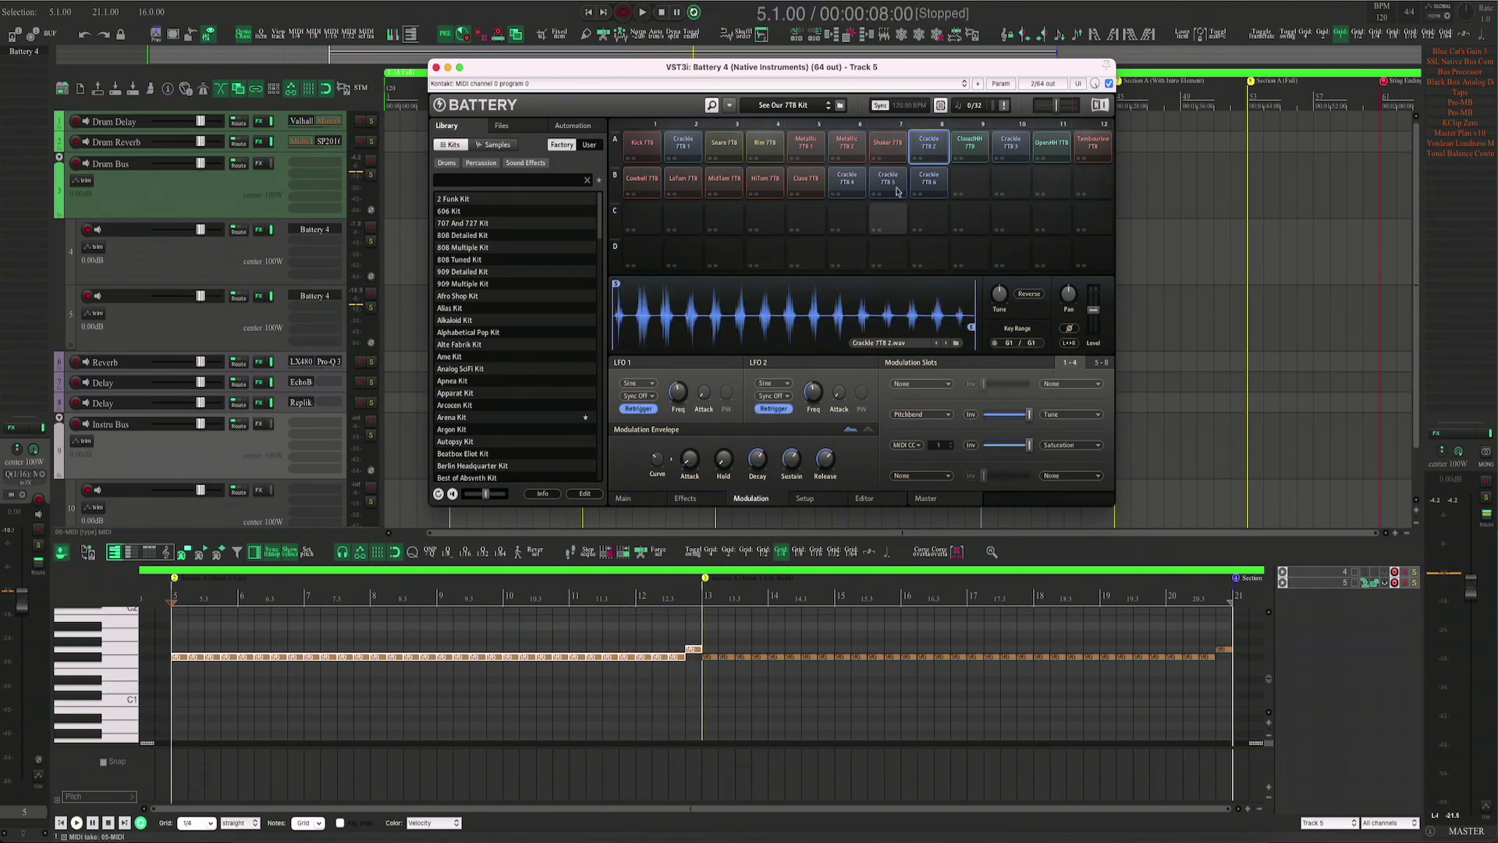
pyautogui.click(928, 144)
pyautogui.click(884, 155)
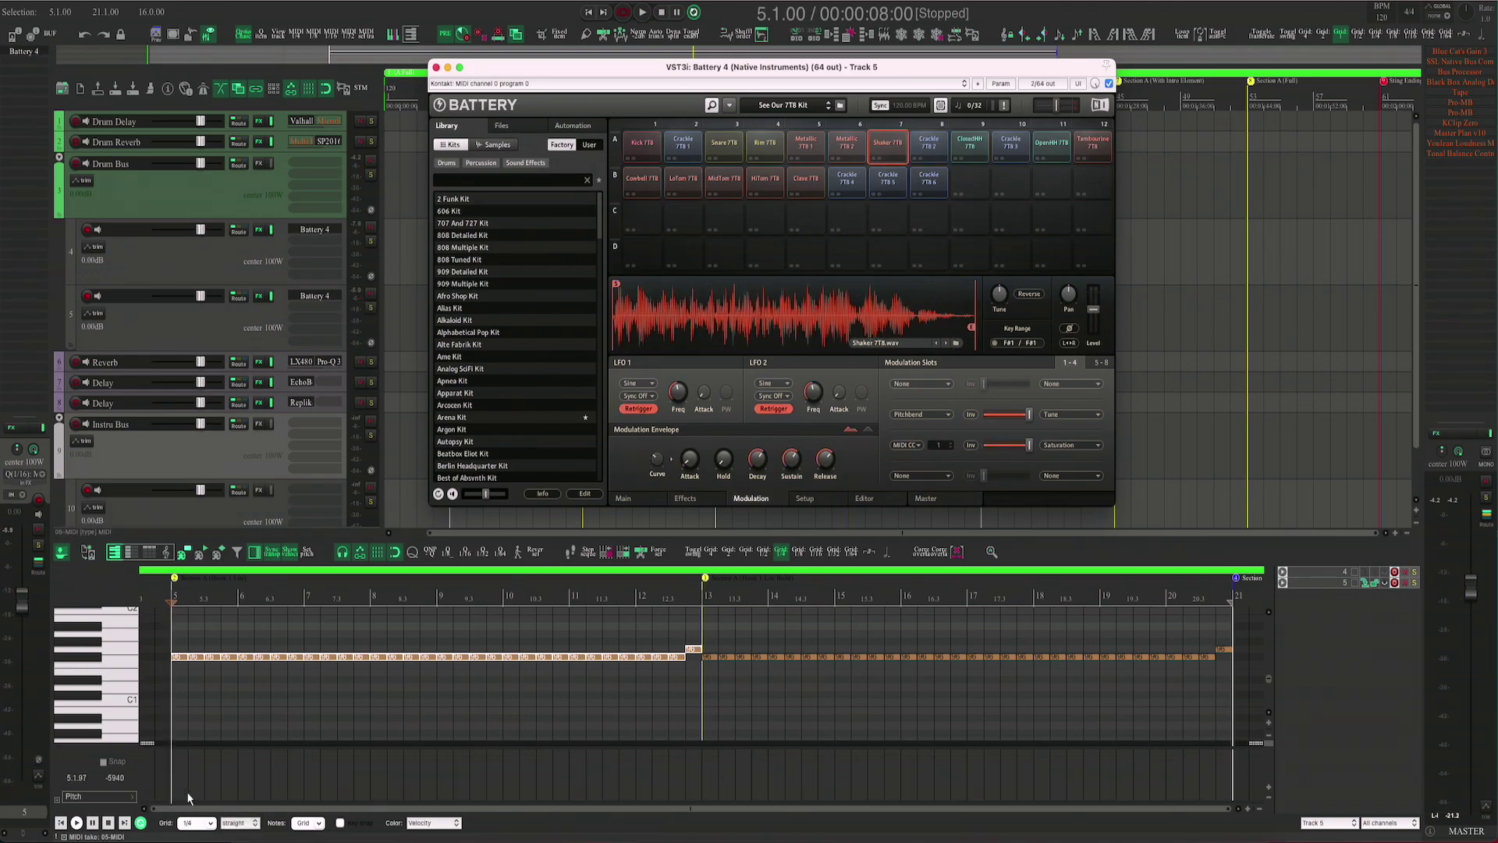
# - Draw pitch events at the minimum value of -8192 under each shaker note from bar 5 to bar 13
pyautogui.click(207, 796)
pyautogui.moveTo(208, 795); pyautogui.dragTo(170, 803)
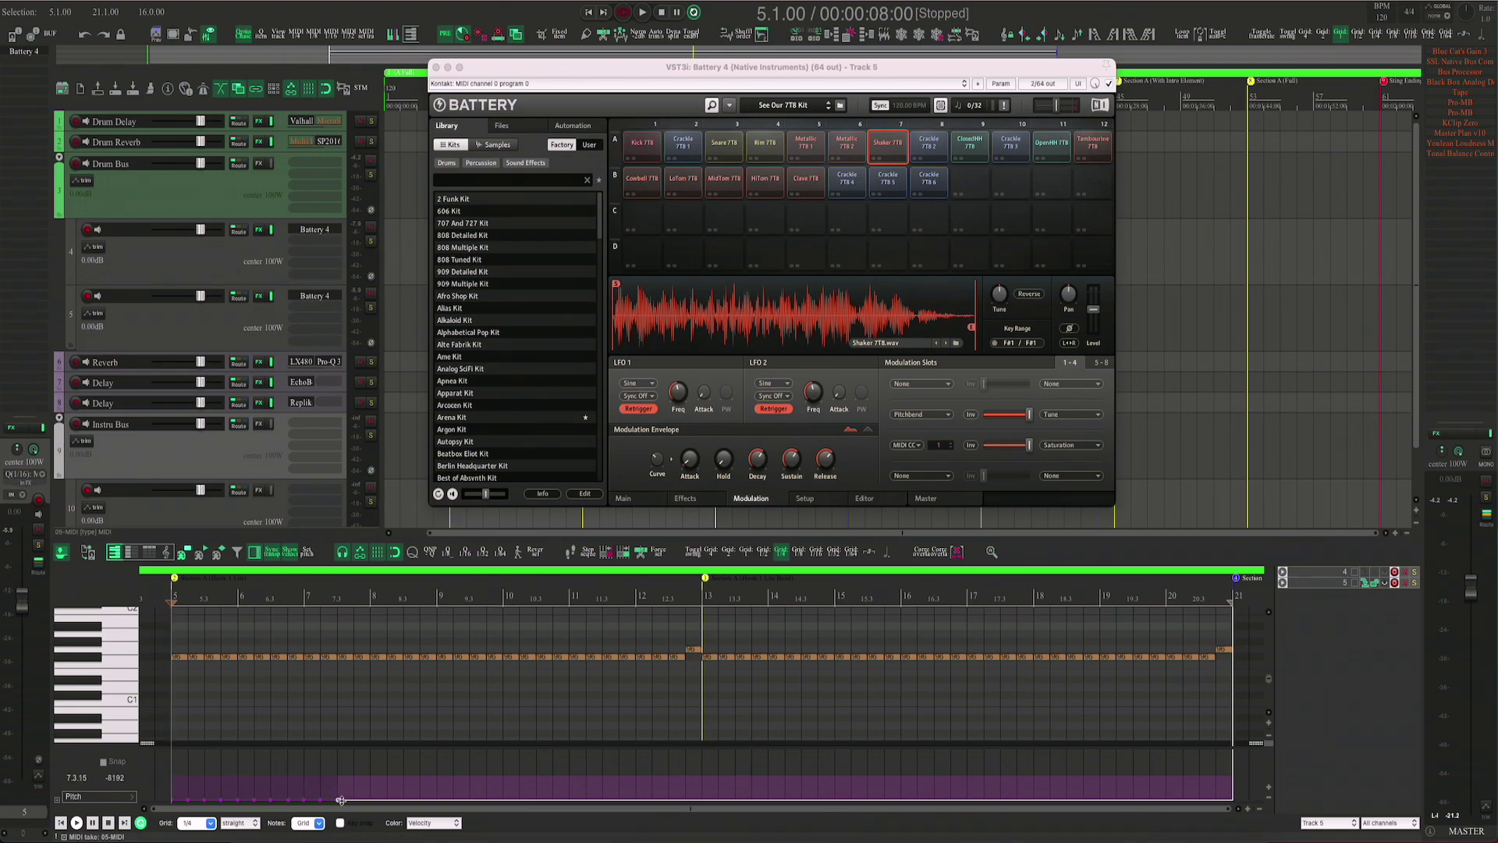
pyautogui.moveTo(354, 799)
pyautogui.mouseDown()
pyautogui.moveTo(383, 802)
pyautogui.moveTo(361, 802)
pyautogui.mouseUp()
pyautogui.moveTo(372, 797); pyautogui.dragTo(419, 798)
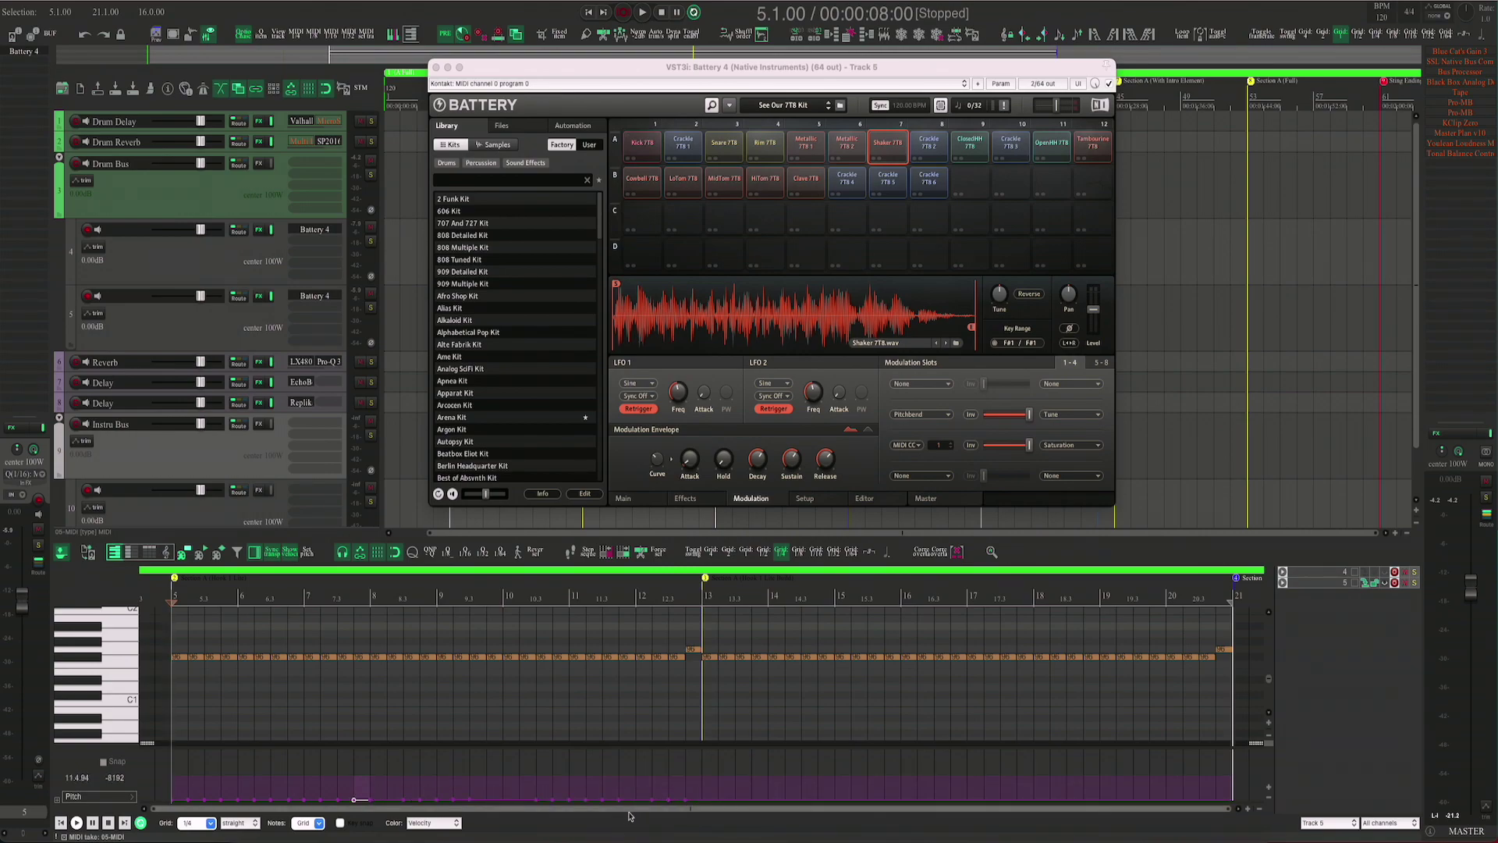
pyautogui.click(386, 798)
pyautogui.click(486, 799)
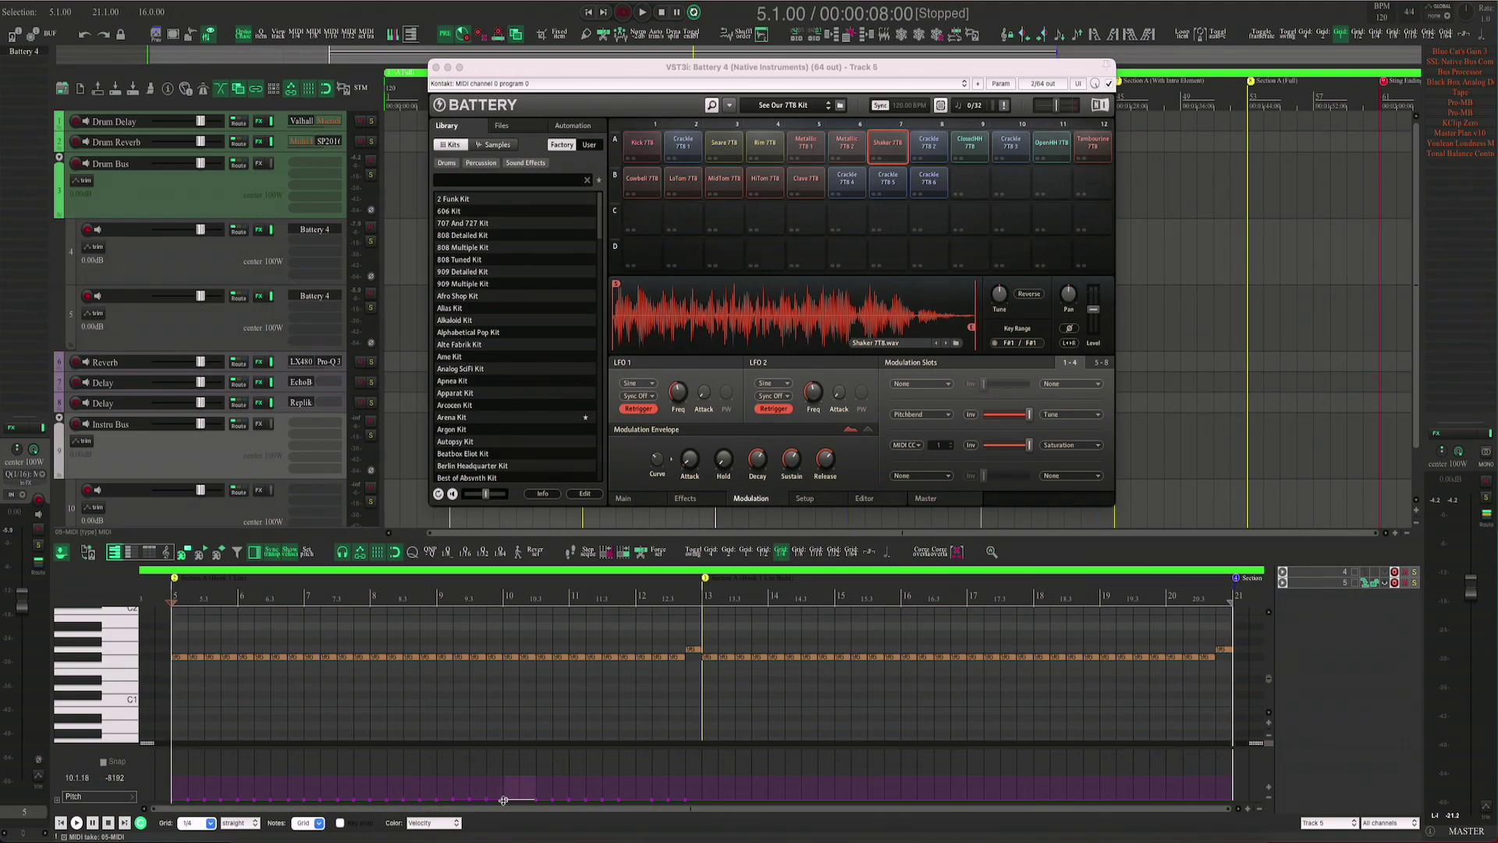
pyautogui.click(520, 799)
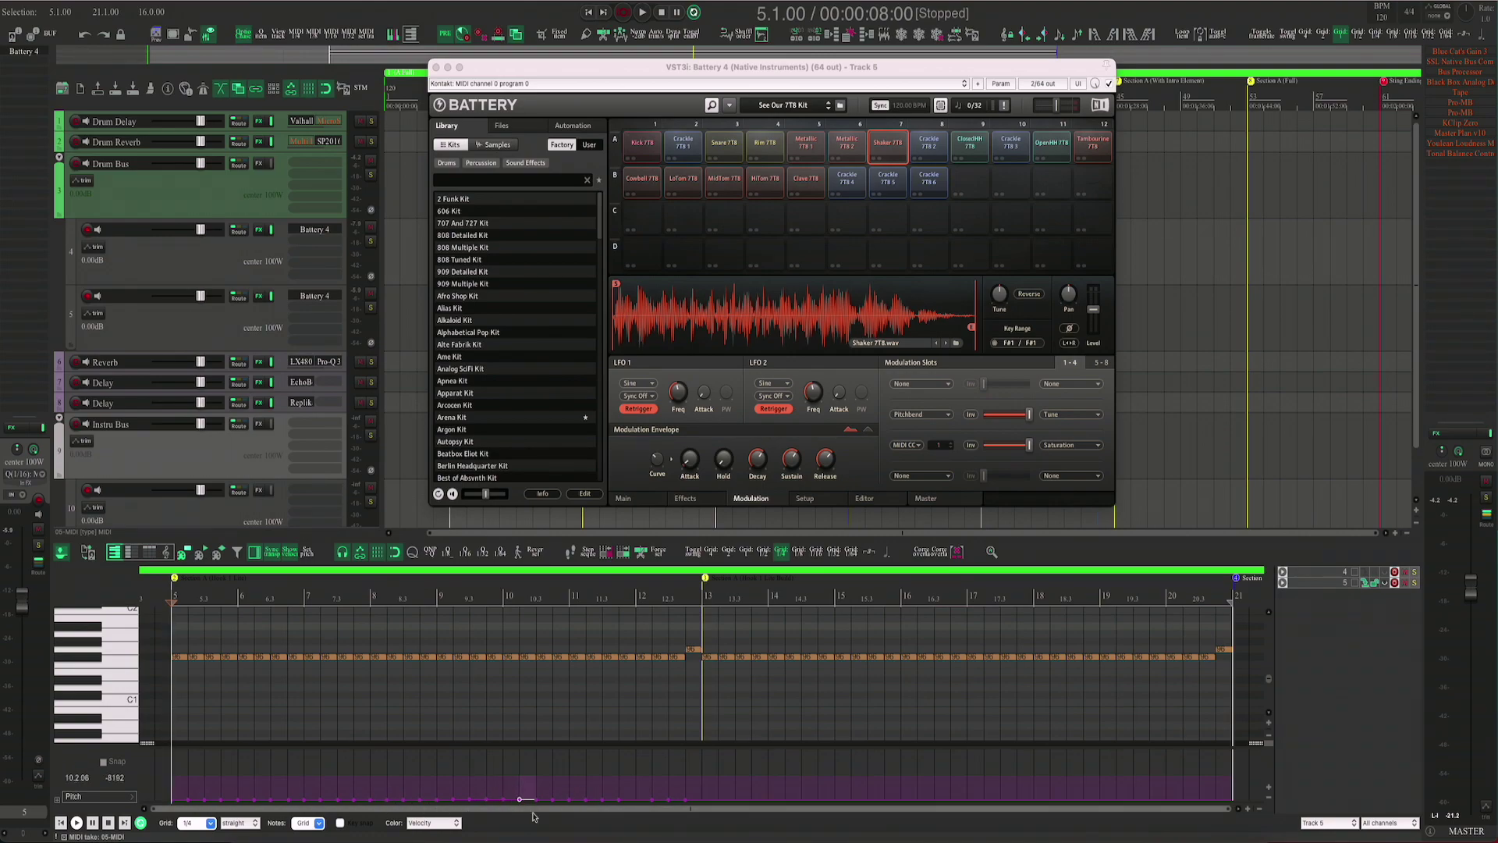
pyautogui.click(633, 799)
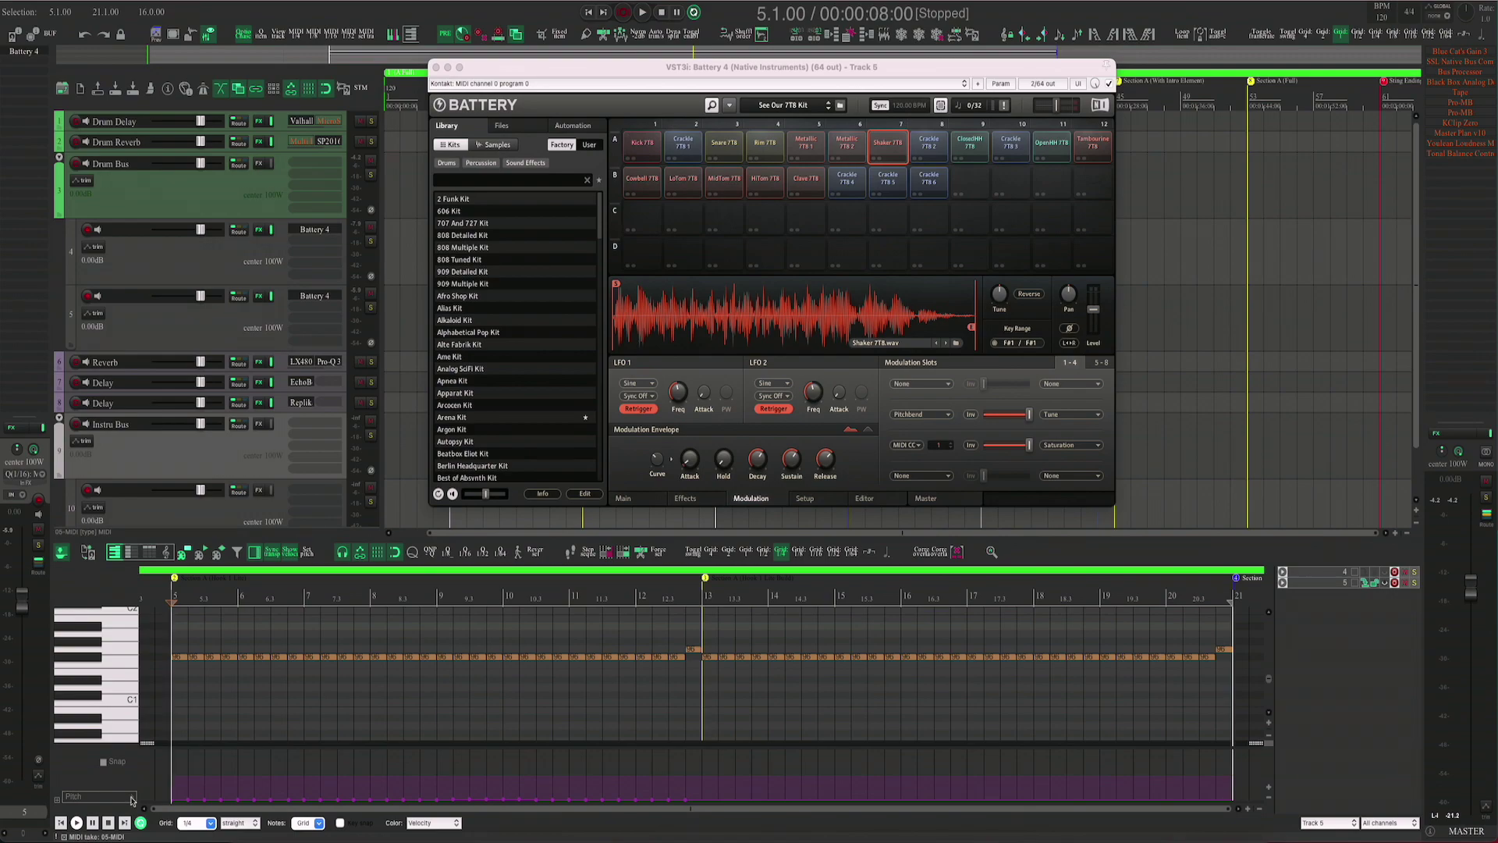
# - Set the pitchwheel range to plus/minus 12 semitones and play the part back
pyautogui.click(309, 554)
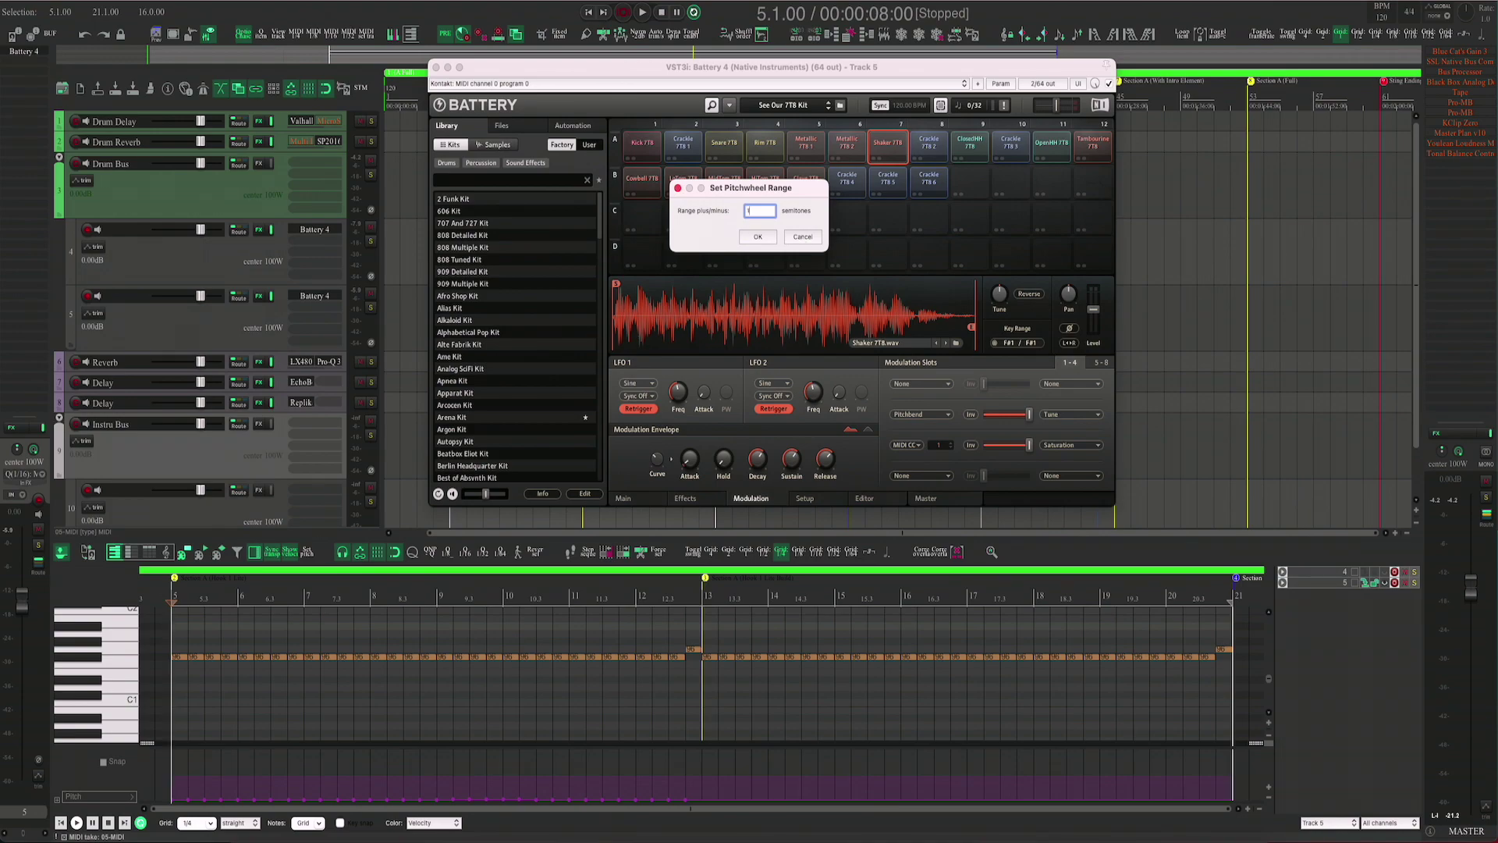
pyautogui.press('Return')
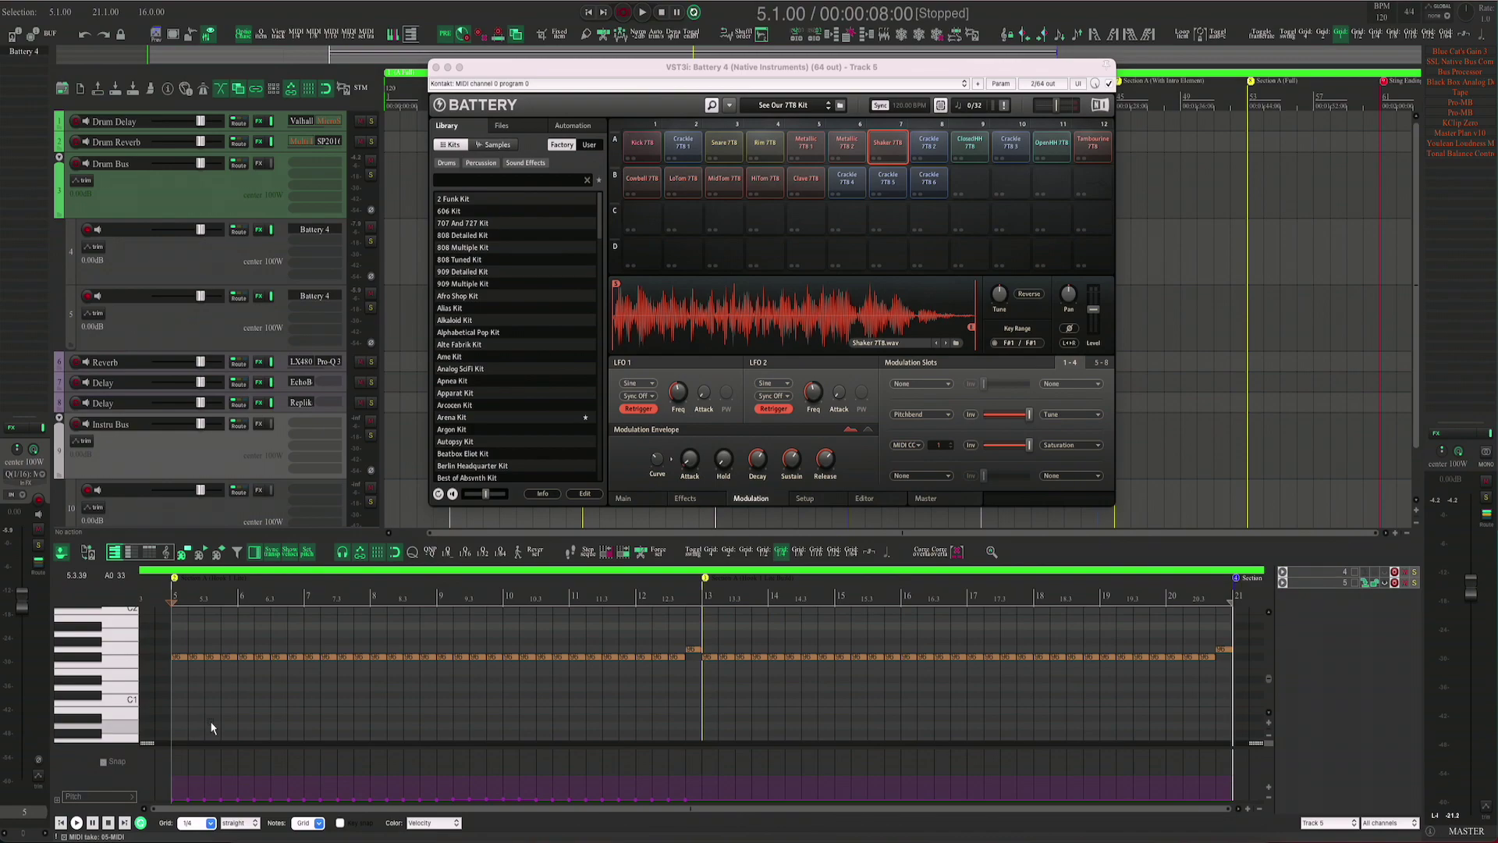
pyautogui.press('space')
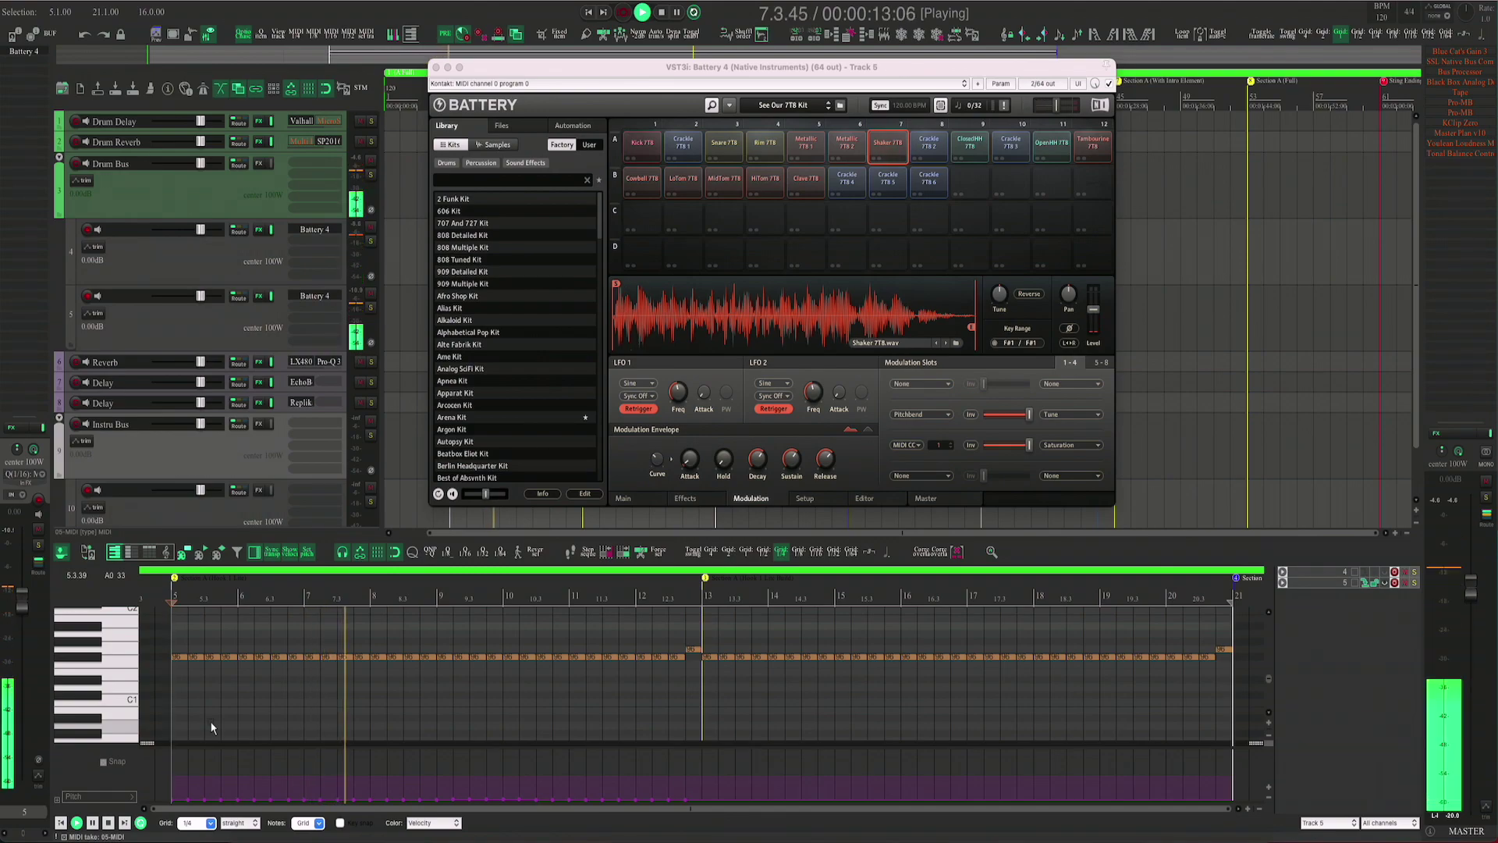
pyautogui.press('space')
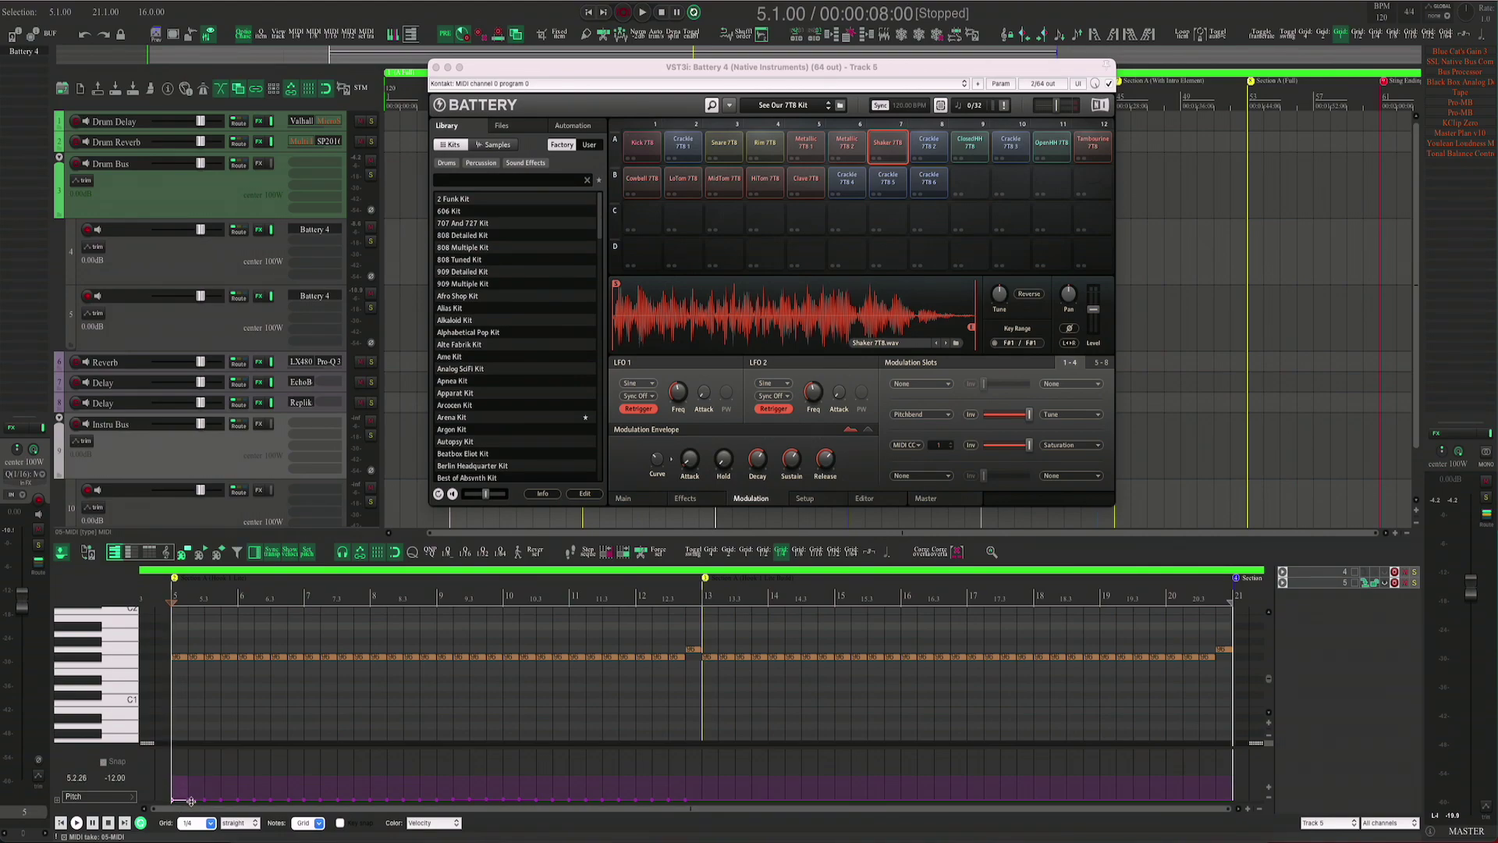
# - Raise the shaker's pitch events stepwise to form a rising ramp from bar 5 to bar 8
pyautogui.moveTo(215, 799); pyautogui.dragTo(228, 796)
pyautogui.moveTo(256, 796); pyautogui.dragTo(262, 794)
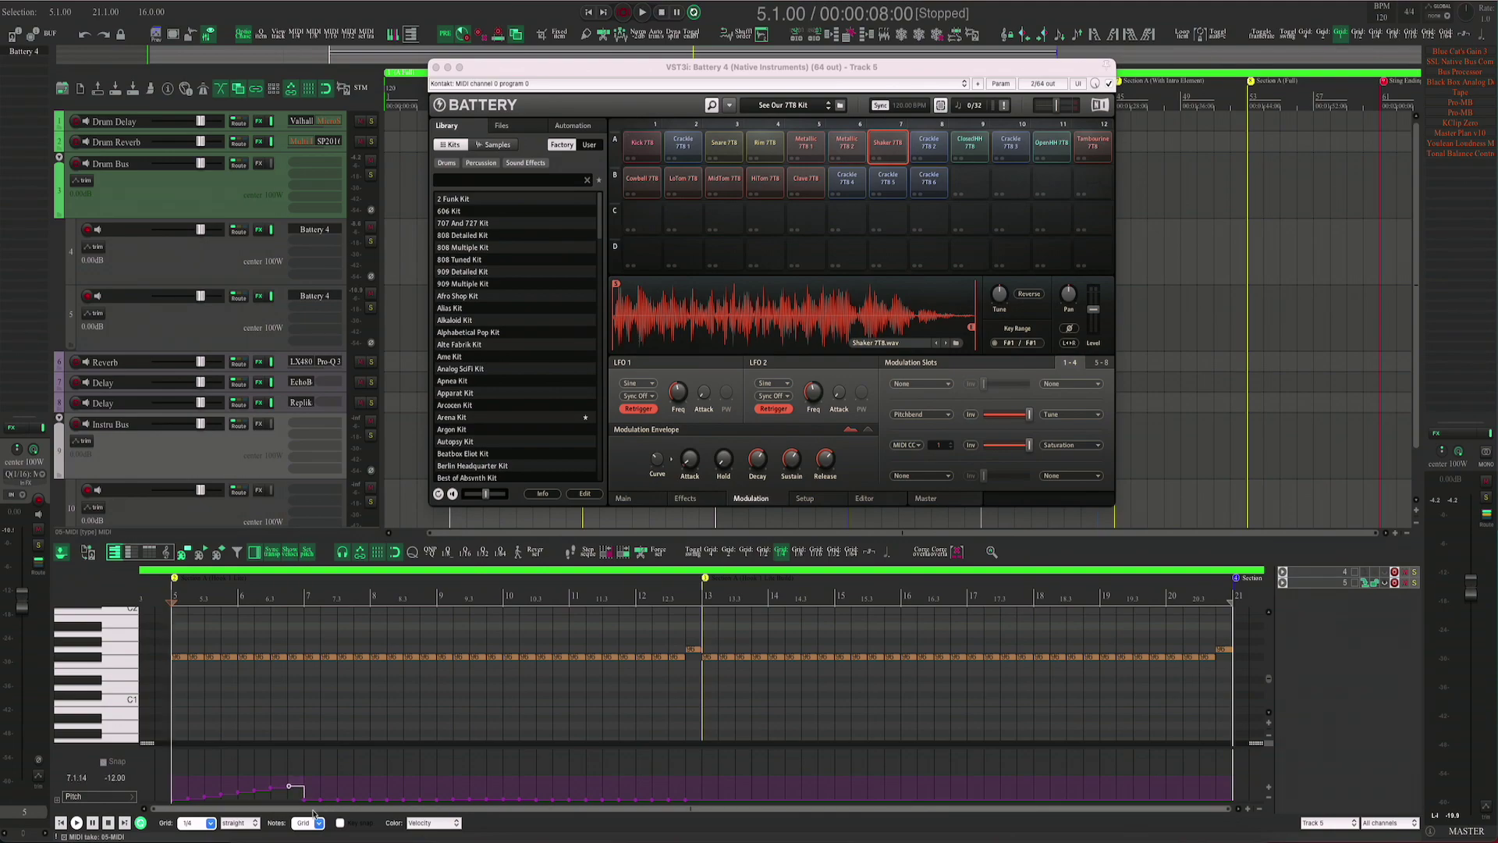
pyautogui.moveTo(309, 783); pyautogui.dragTo(326, 778)
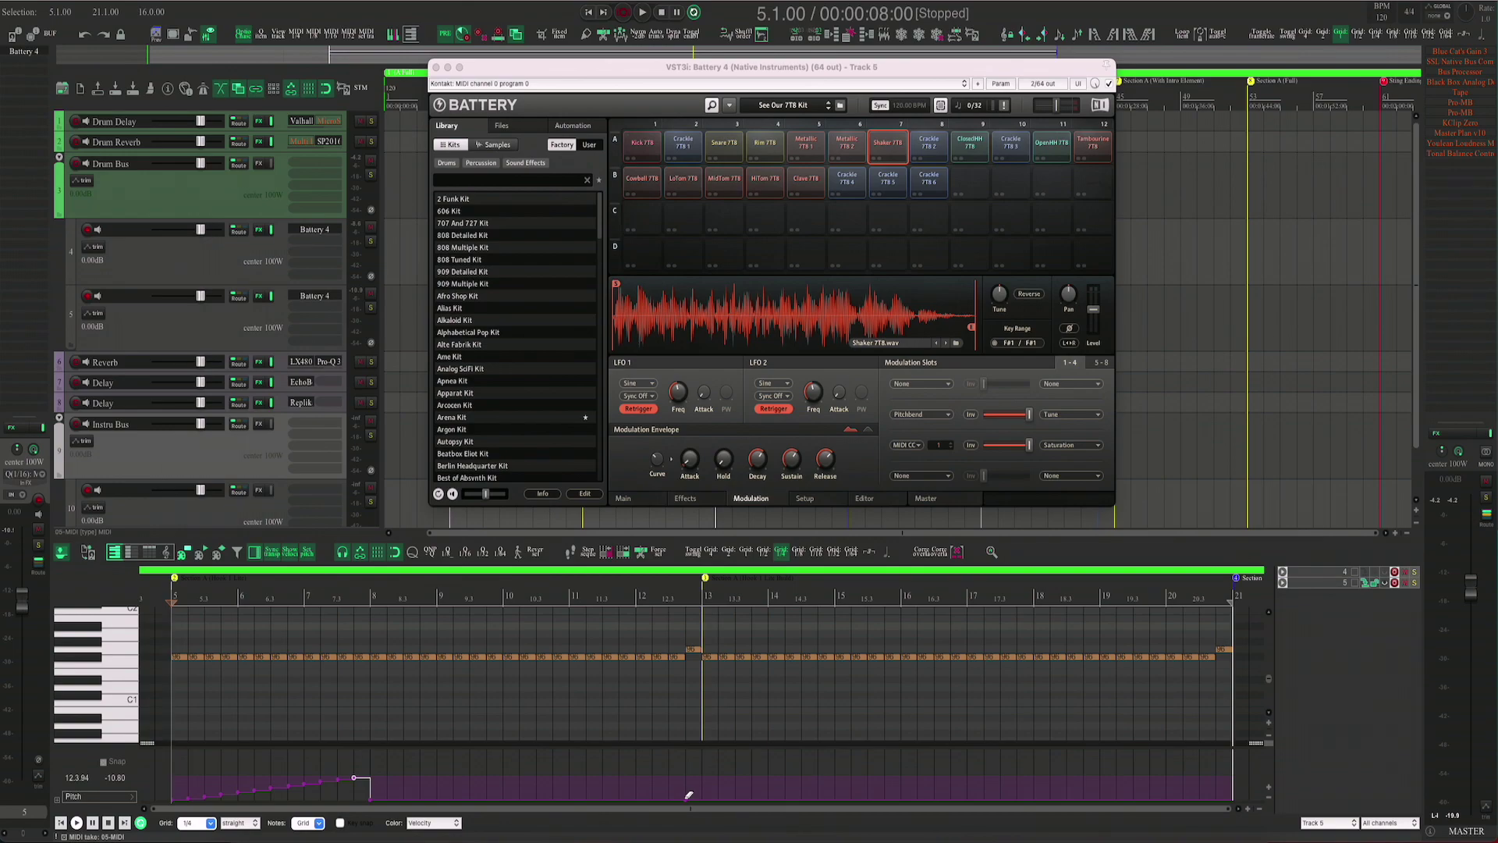
# - Copy the rising pitch ramp of bars 5 to 8, paste it at bar 9, and undo the extra paste at bar 12
pyautogui.moveTo(368, 755); pyautogui.dragTo(168, 816)
pyautogui.hotkey('ctrl', 'v')
pyautogui.hotkey('ctrl', 'v')
pyautogui.hotkey('ctrl', 'v')
pyautogui.hotkey('ctrl', 'v')
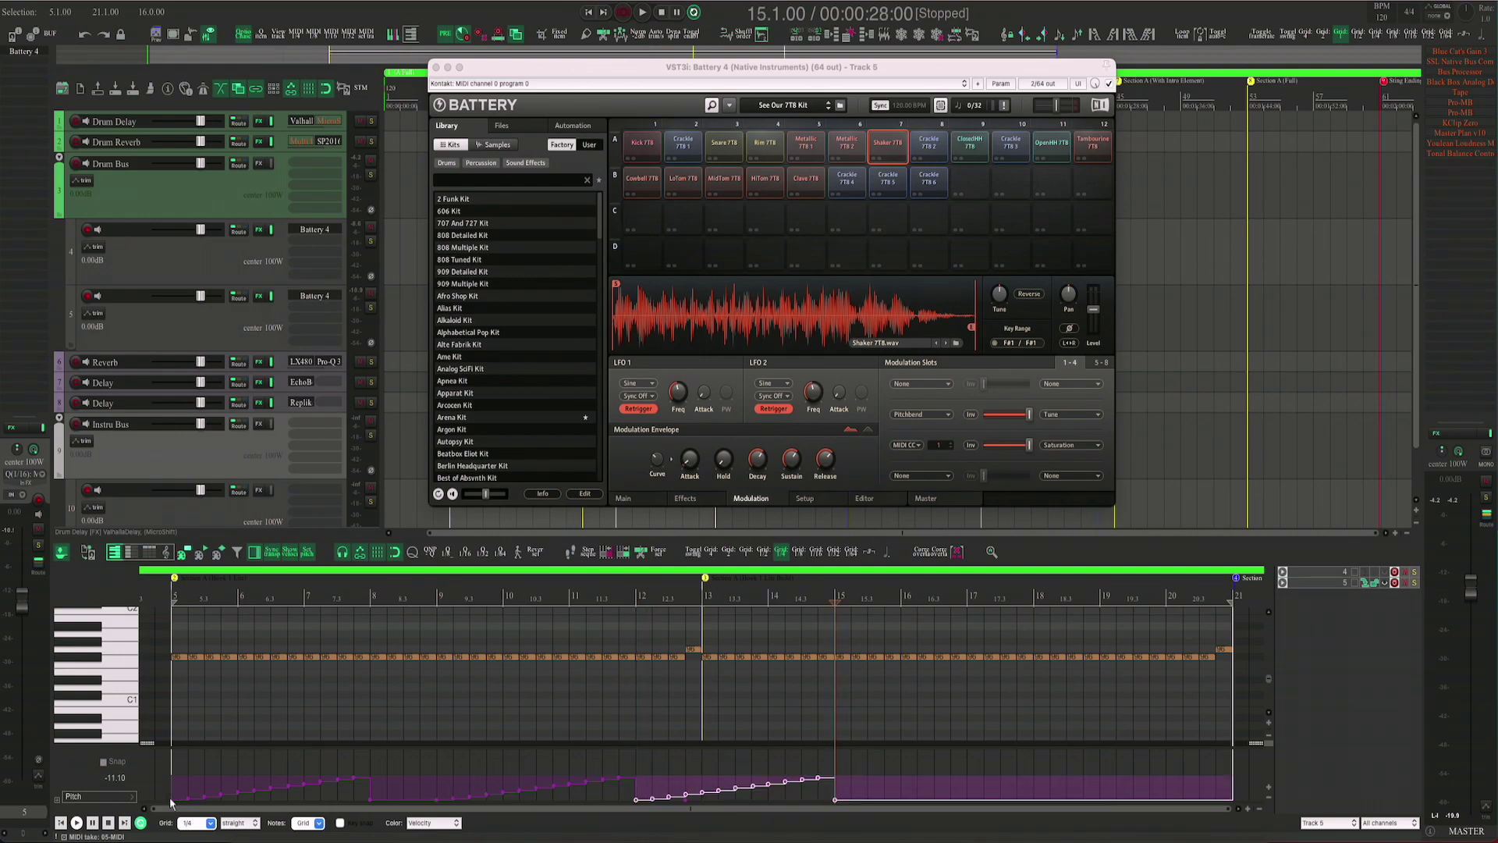
pyautogui.hotkey('ctrl', 'z')
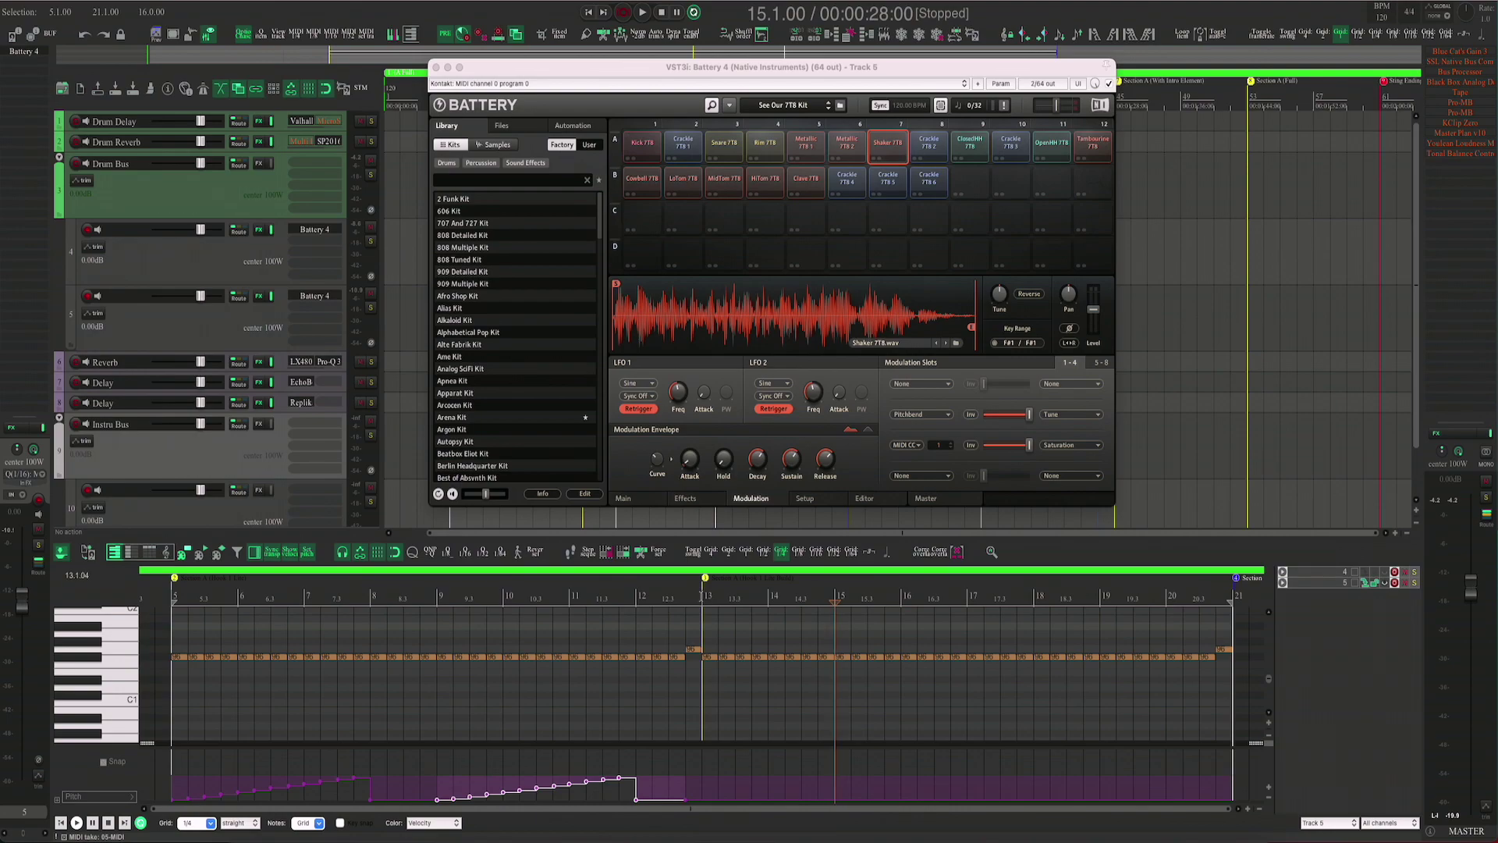
# - Paste the pitch ramp at bars 13 and 17, undoing the misplaced paste at bar 12
pyautogui.click(661, 647)
pyautogui.hotkey('ctrl', 'v')
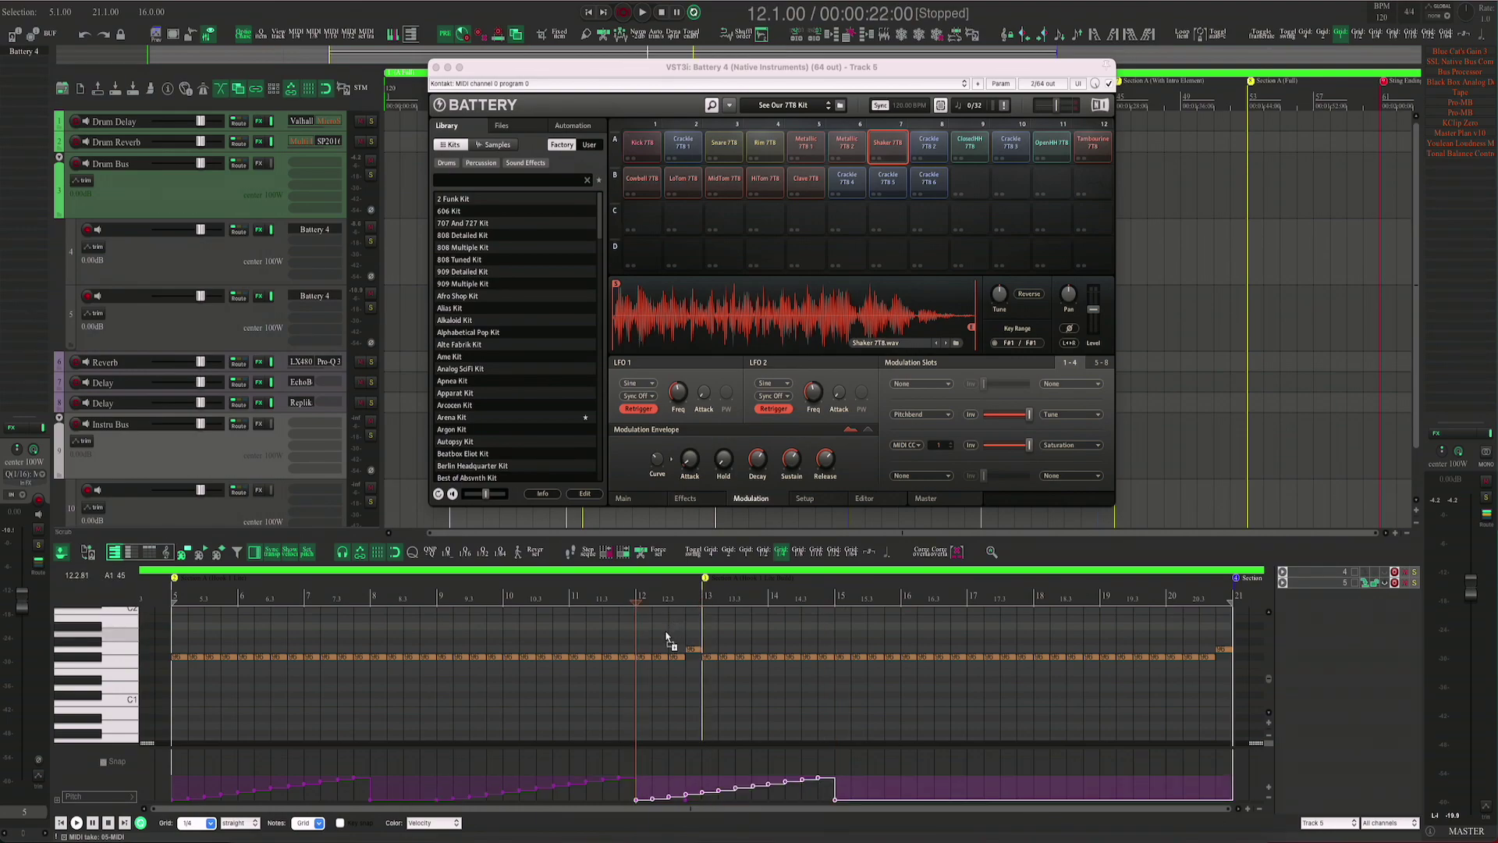
pyautogui.hotkey('ctrl', 'z')
pyautogui.click(703, 599)
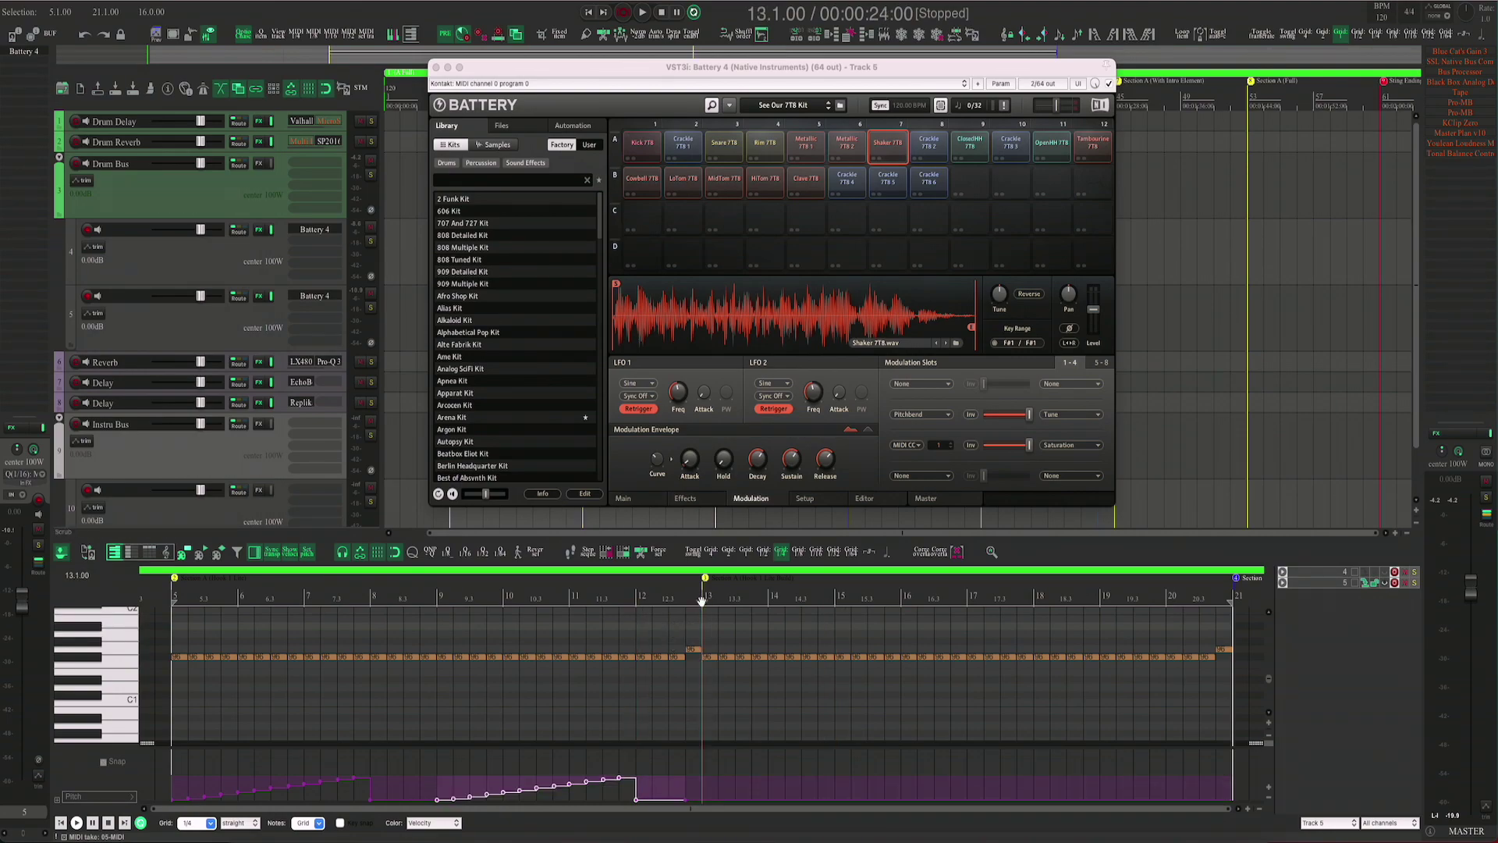
pyautogui.hotkey('ctrl', 'v')
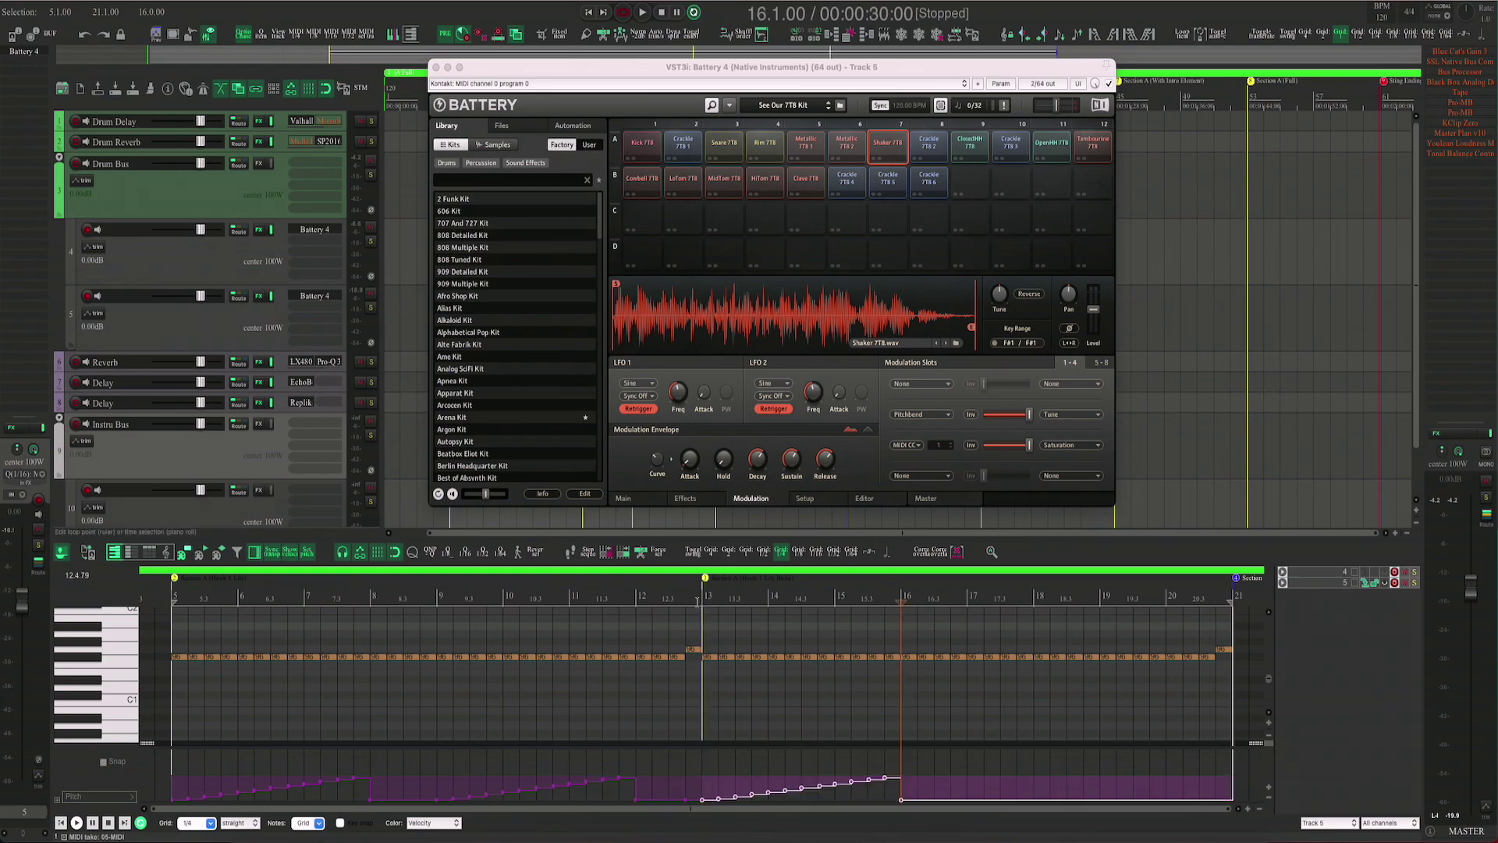
pyautogui.click(968, 598)
pyautogui.hotkey('ctrl', 'v')
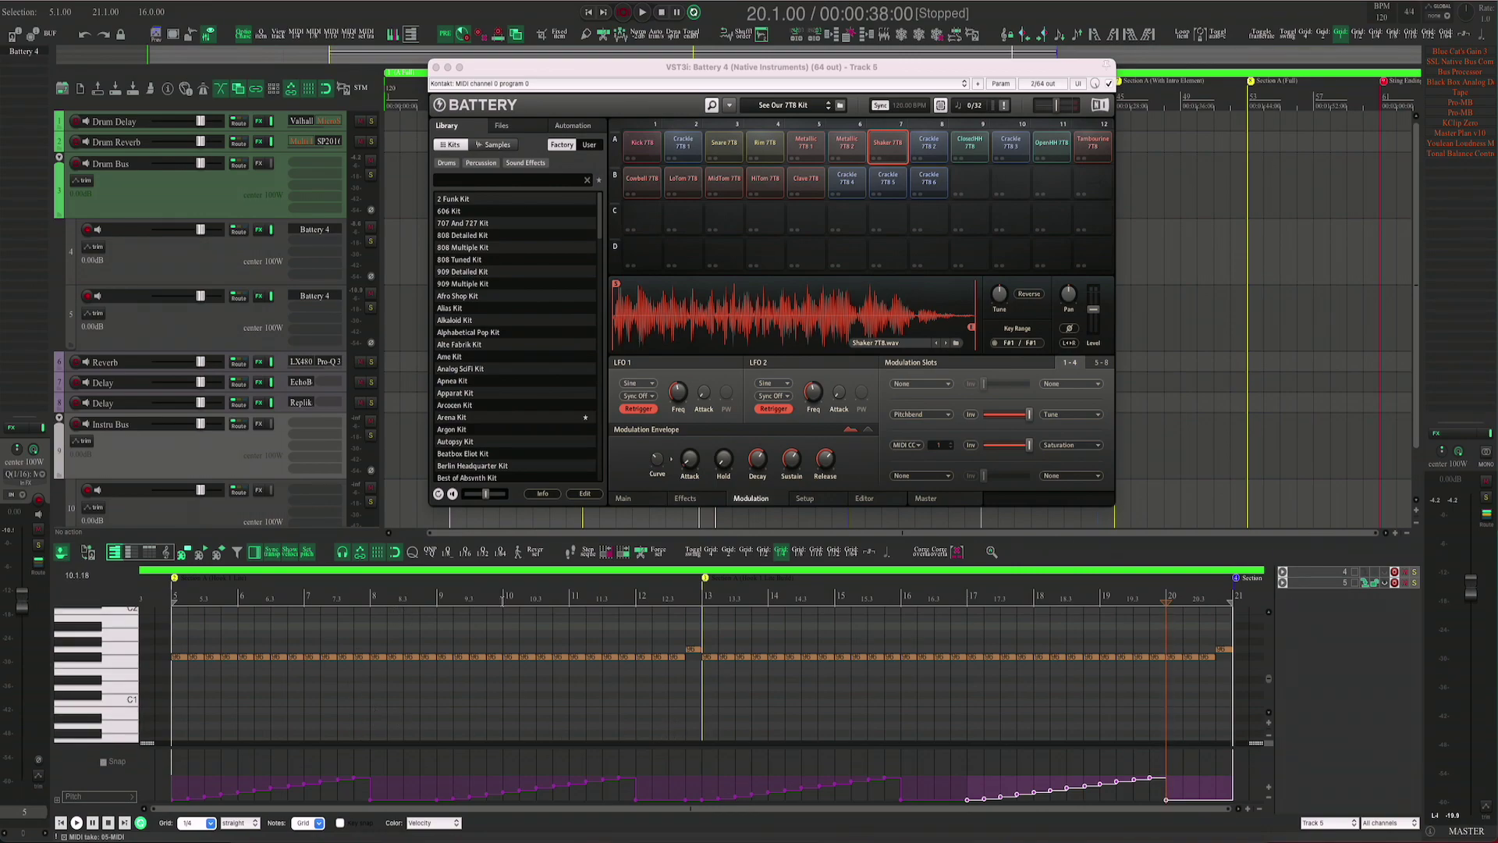
# - Play the pattern from bar 5 to hear the repeated shaker pitch ramps
pyautogui.click(172, 593)
pyautogui.press('space')
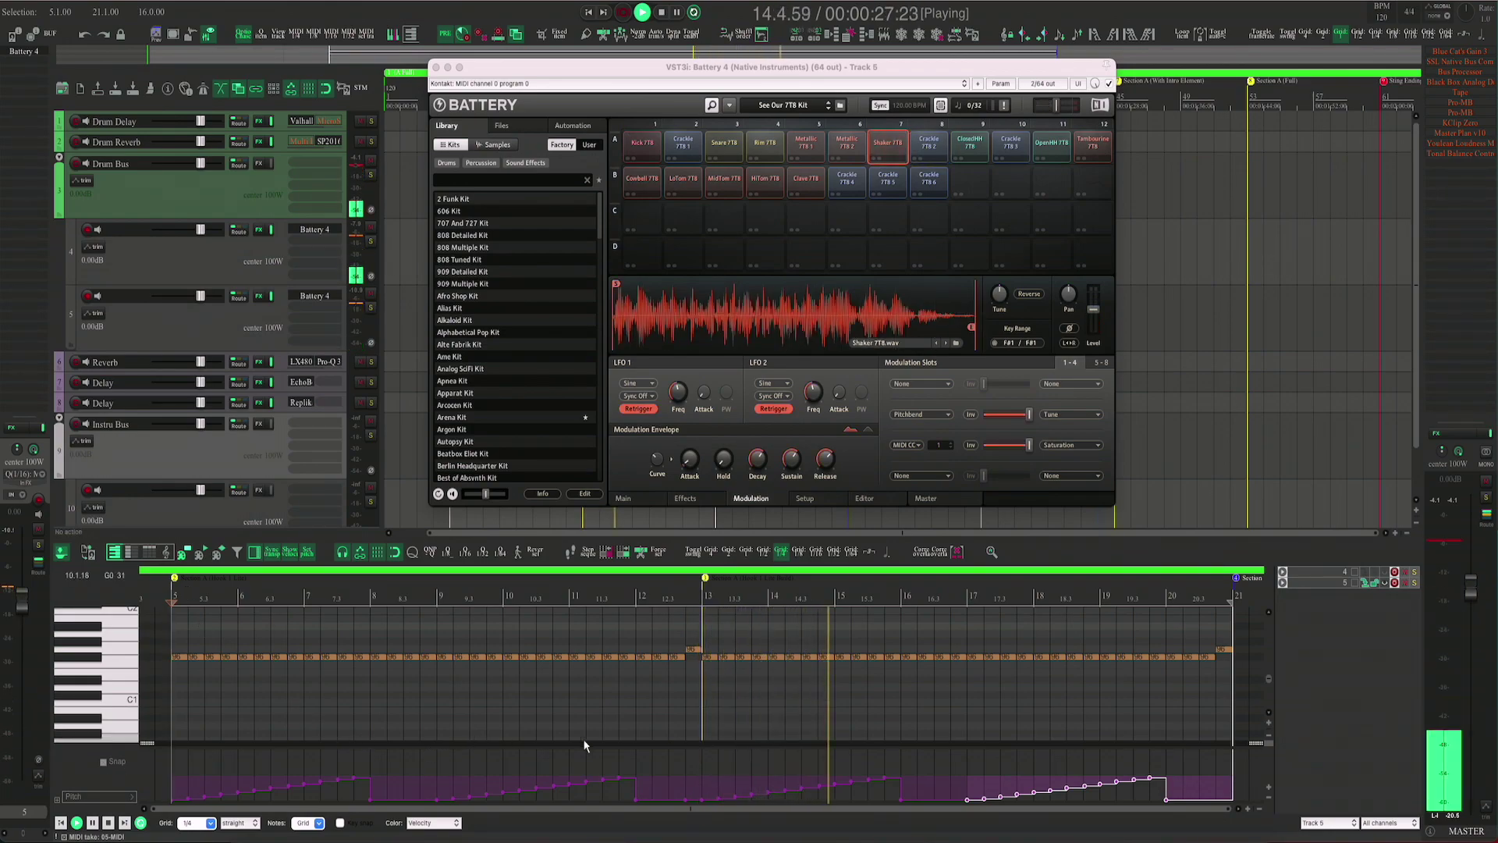
pyautogui.press('space')
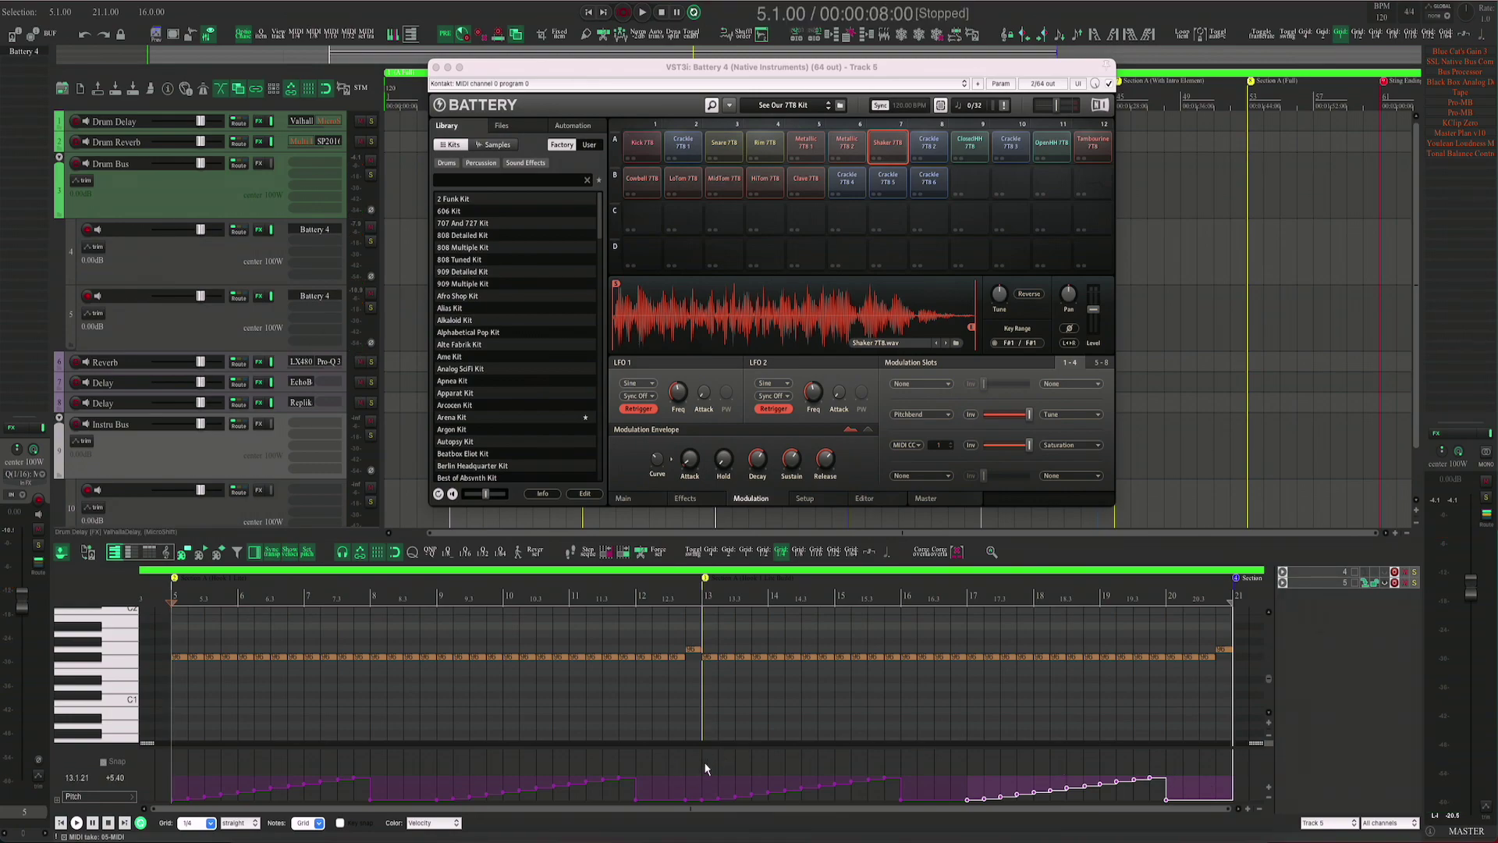
# - Replace the pitch events from bar 13 onward with a single event at 0 and play the part back
pyautogui.moveTo(704, 769); pyautogui.dragTo(1210, 801)
pyautogui.press('Delete')
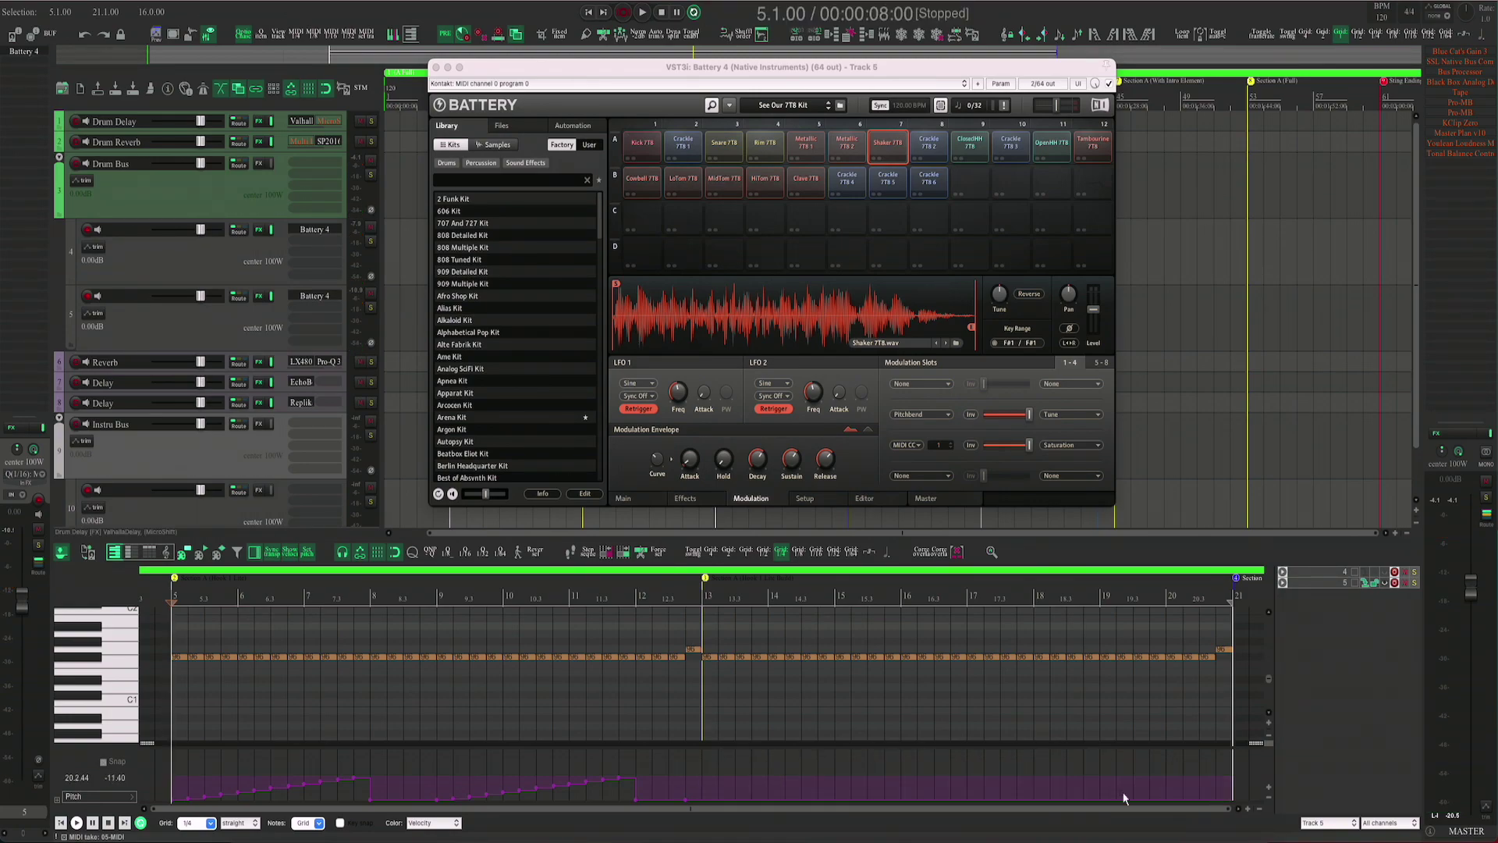
pyautogui.click(702, 800)
pyautogui.moveTo(702, 799); pyautogui.dragTo(703, 774)
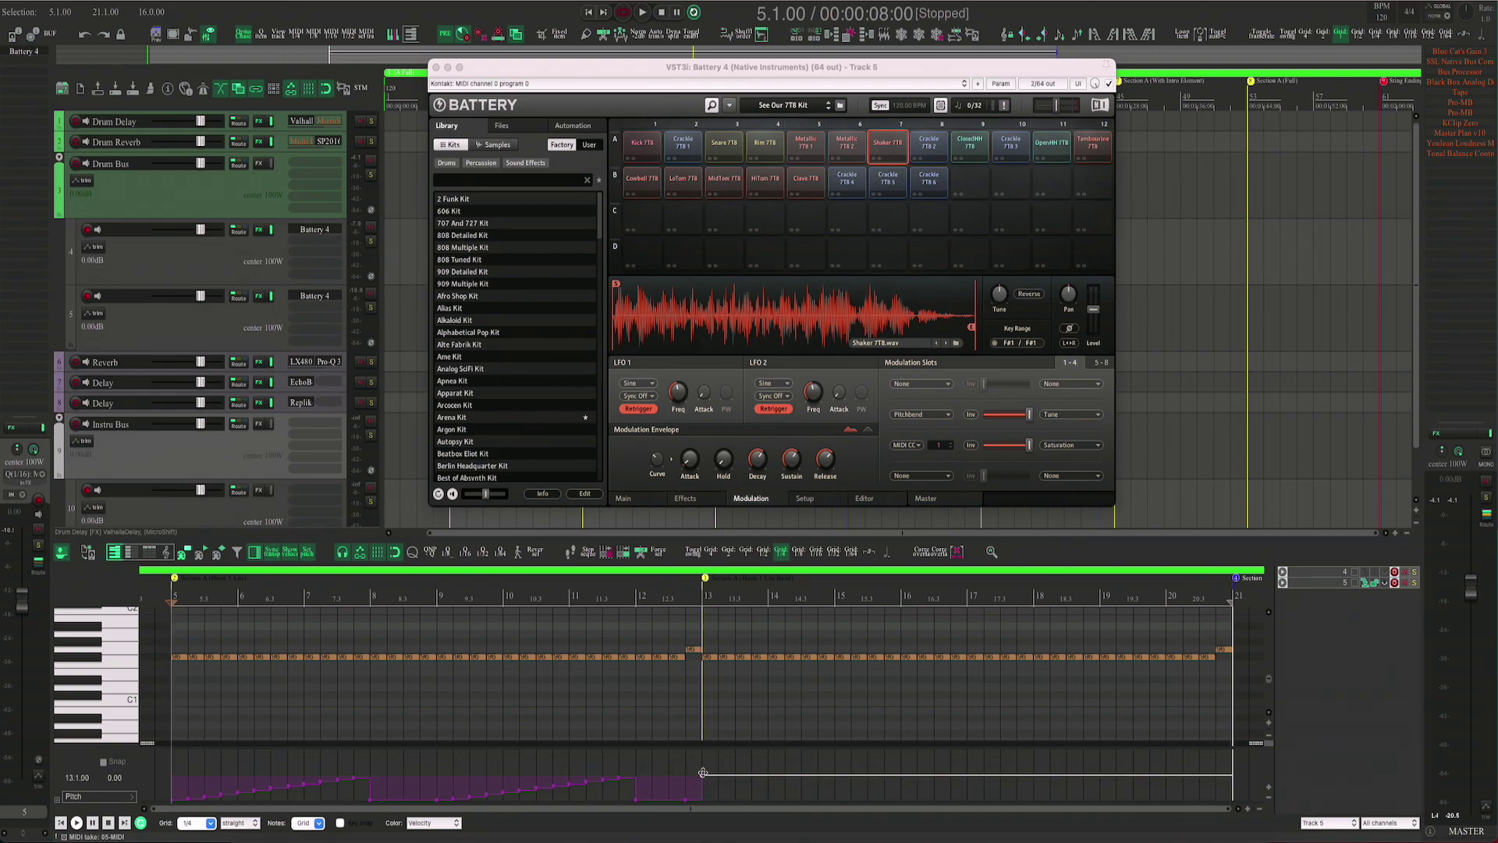
pyautogui.press('space')
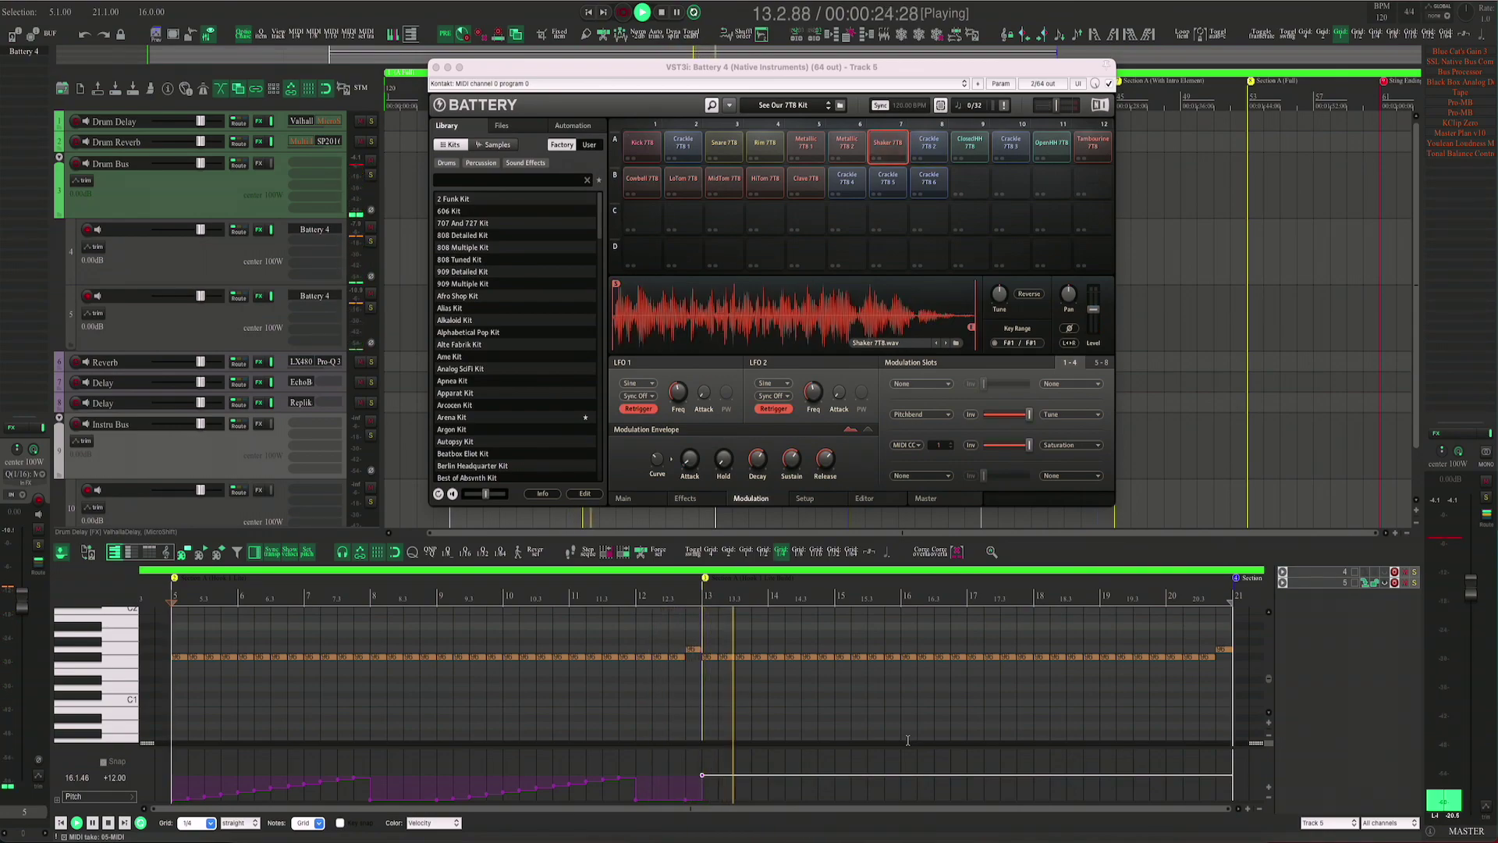
pyautogui.press('space')
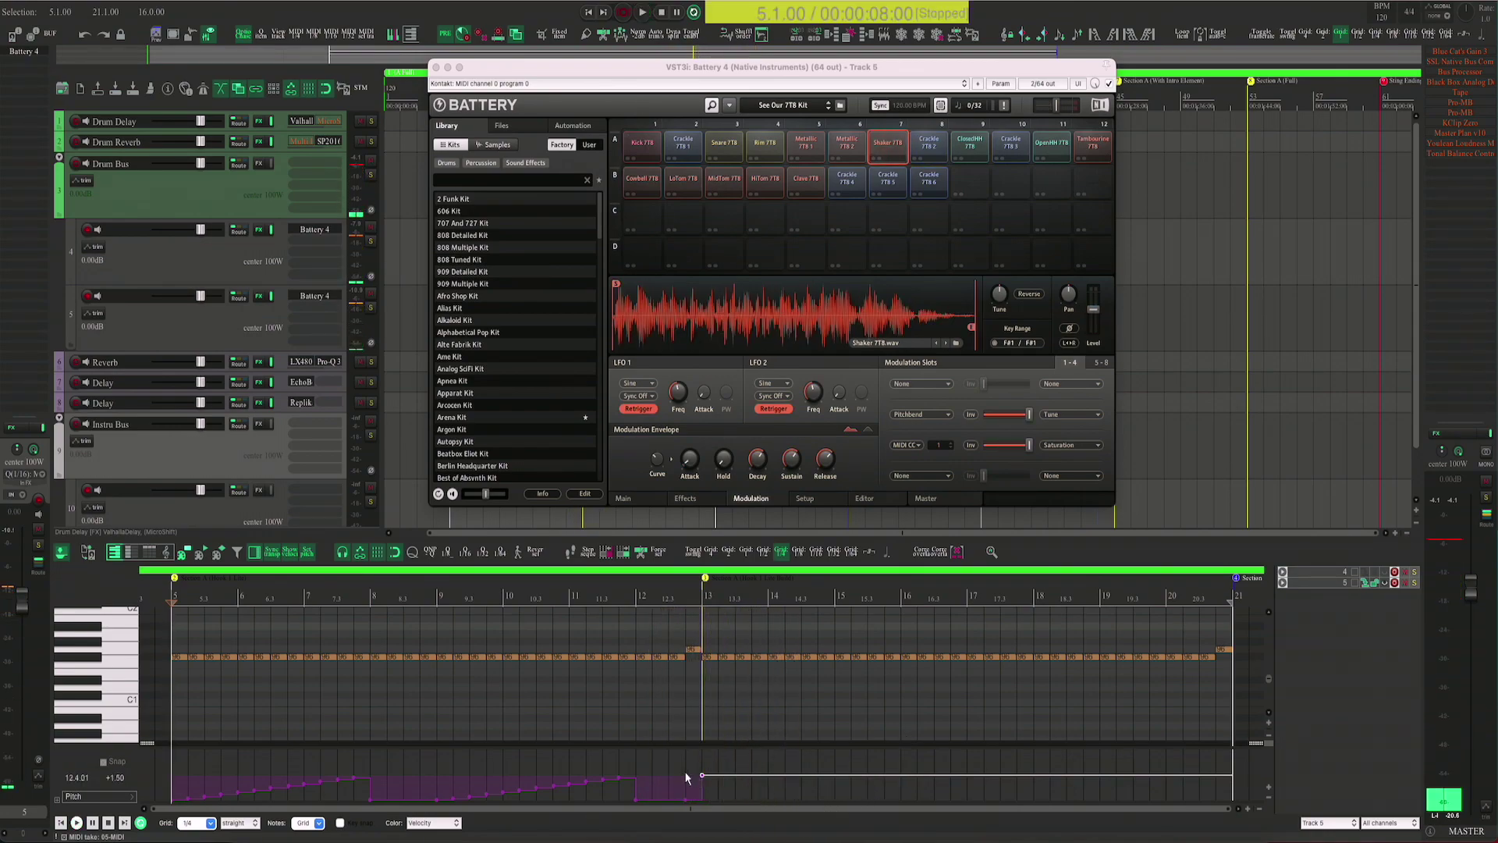
# - Copy the pitch events of bars 5 to 13 to bar 13 and raise the copies so their ramps start at 0
pyautogui.moveTo(703, 756); pyautogui.dragTo(179, 808)
pyautogui.click(704, 778)
pyautogui.hotkey('ctrl', 'v')
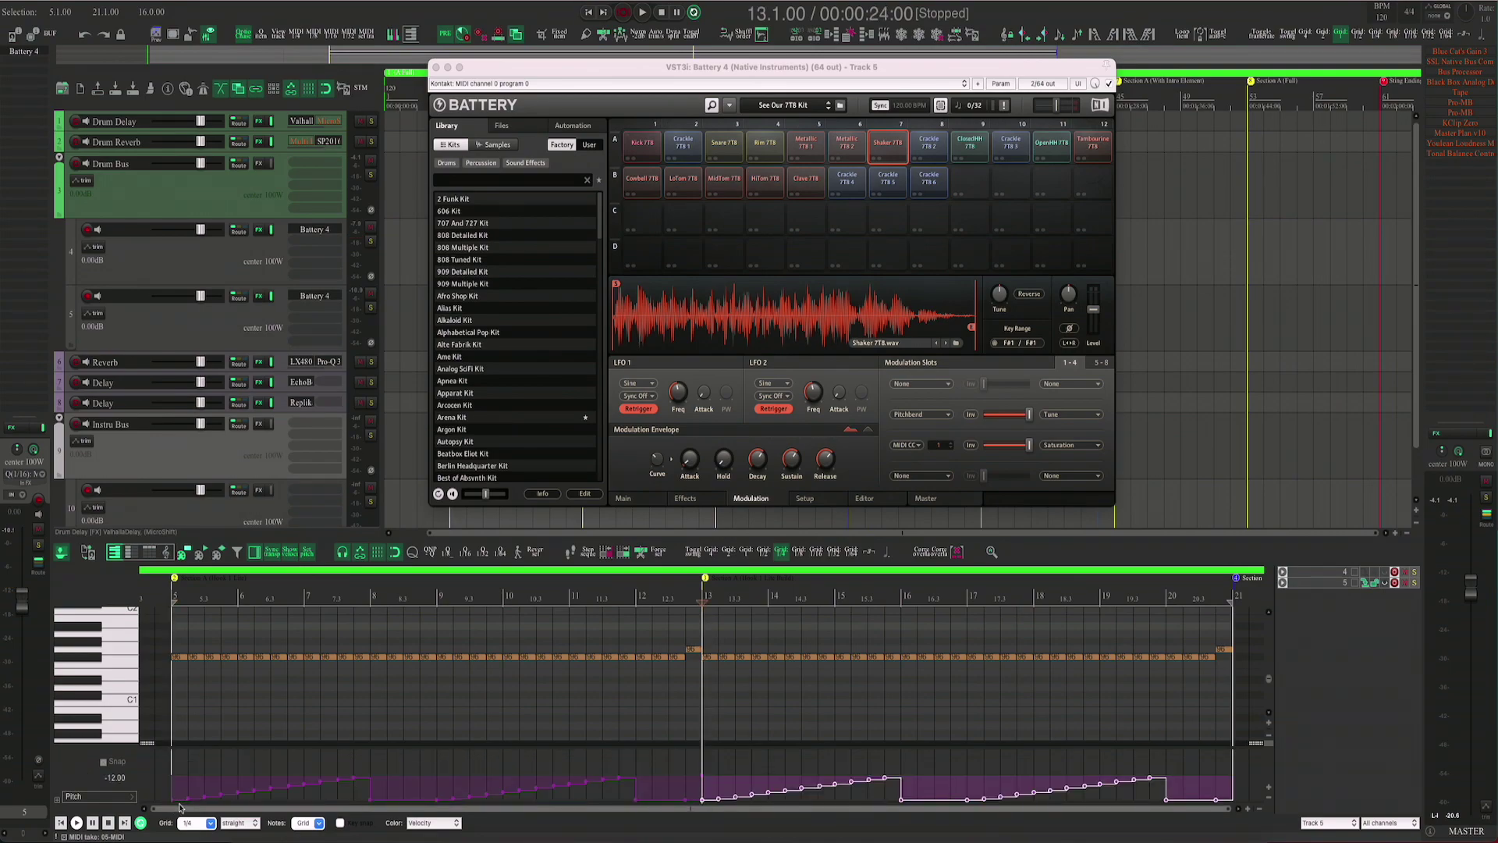
pyautogui.moveTo(704, 794); pyautogui.dragTo(708, 773)
# - Play back both pitch ramp sections of the shaker part and close the Battery 4 window
pyautogui.press('space')
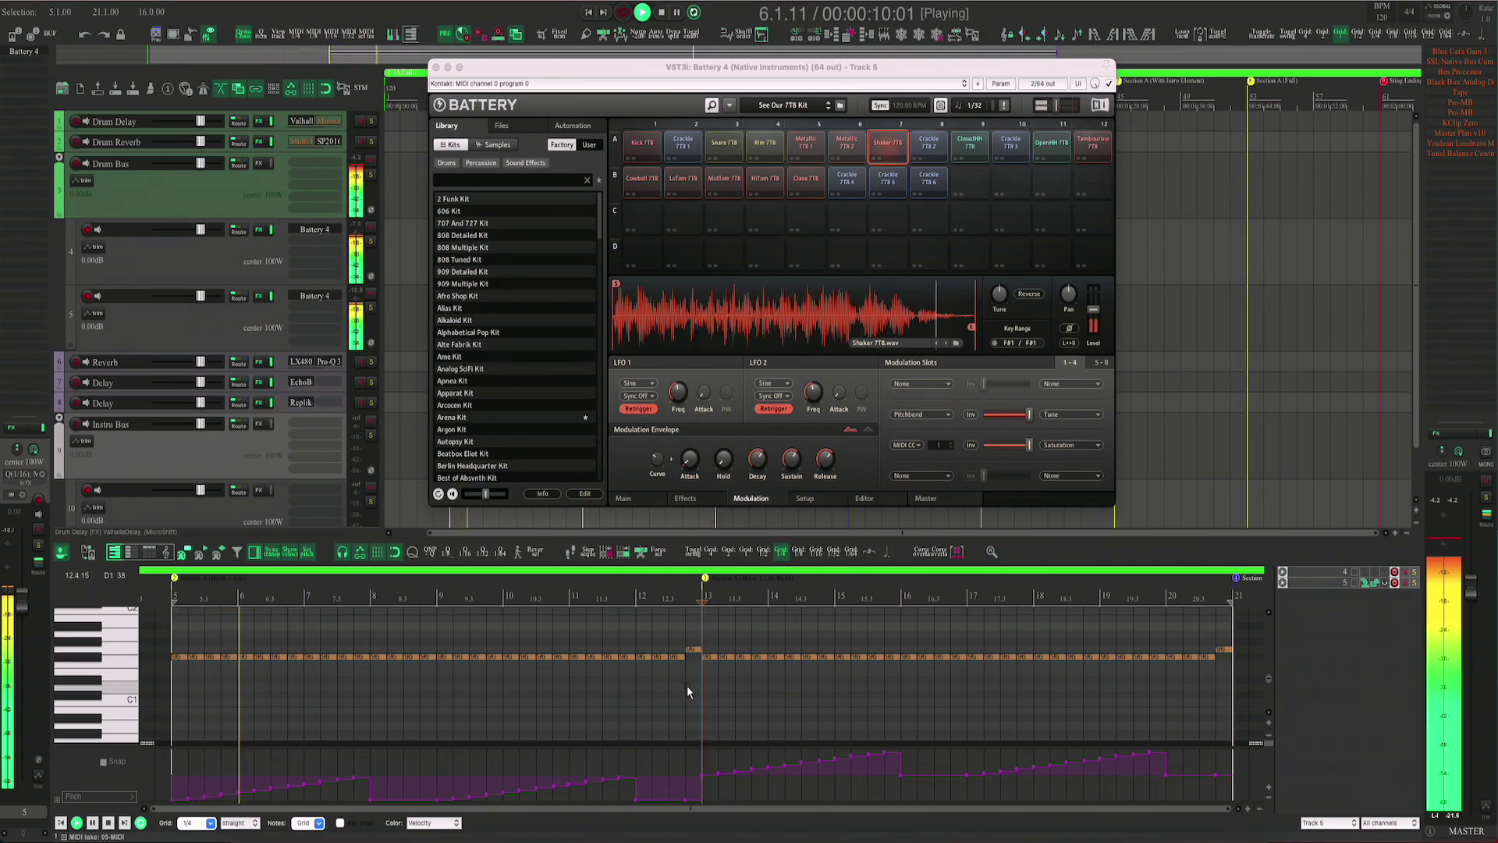
pyautogui.moveTo(809, 73); pyautogui.dragTo(840, 89)
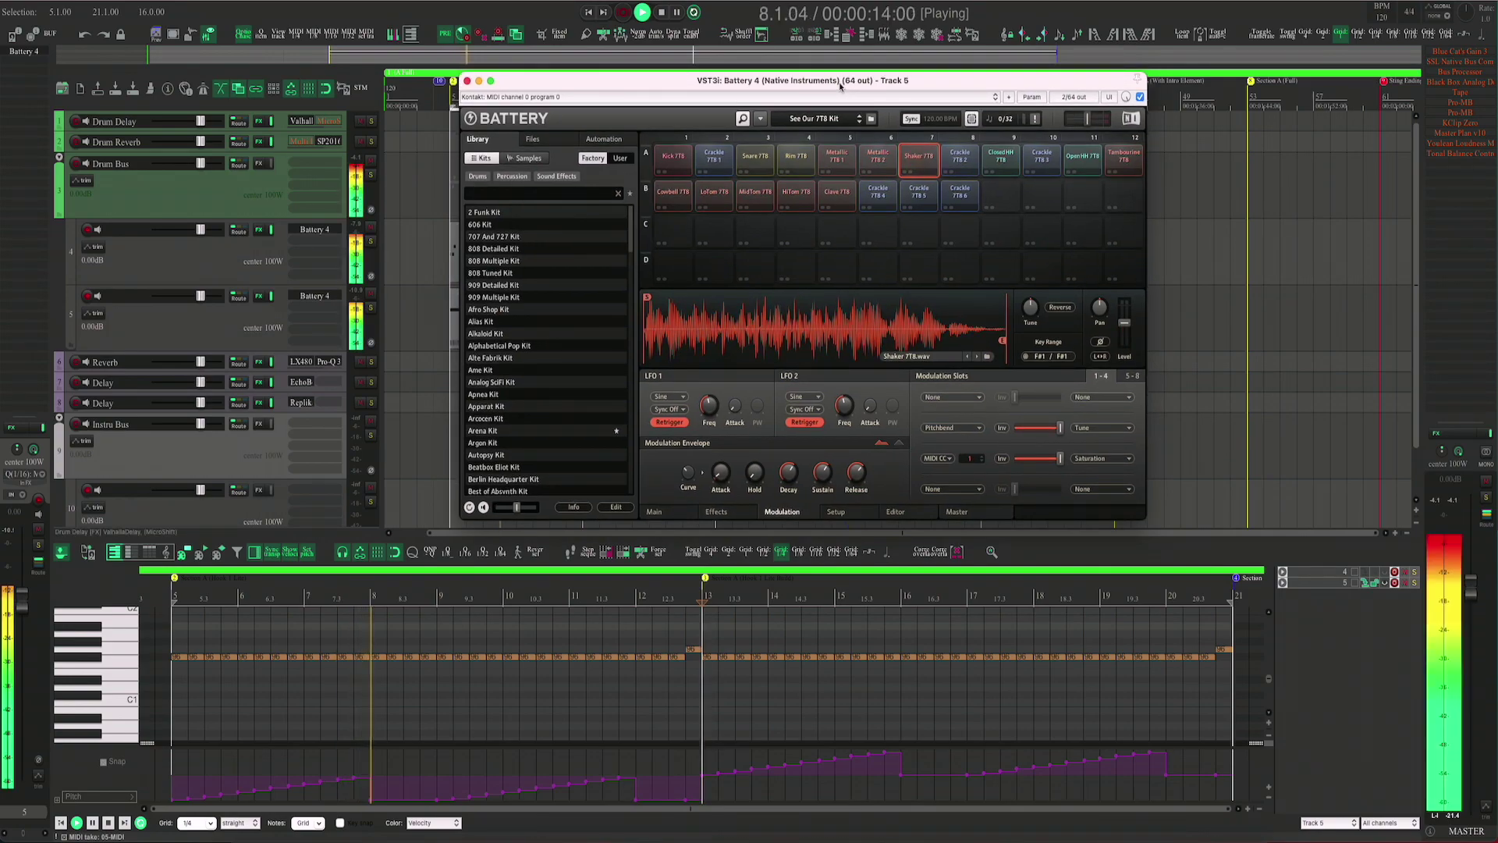
pyautogui.press('space')
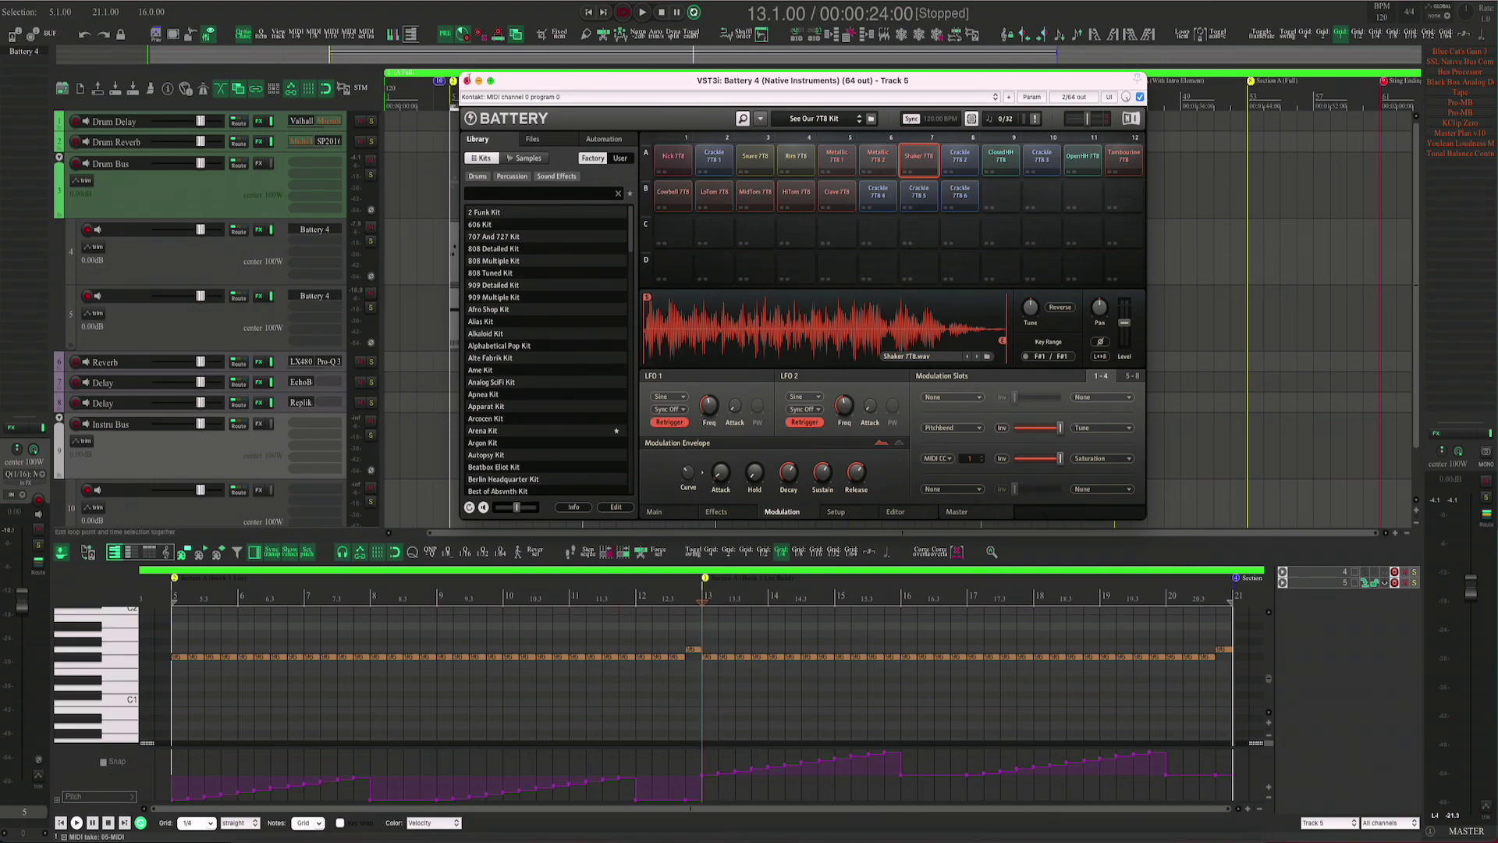
pyautogui.click(468, 81)
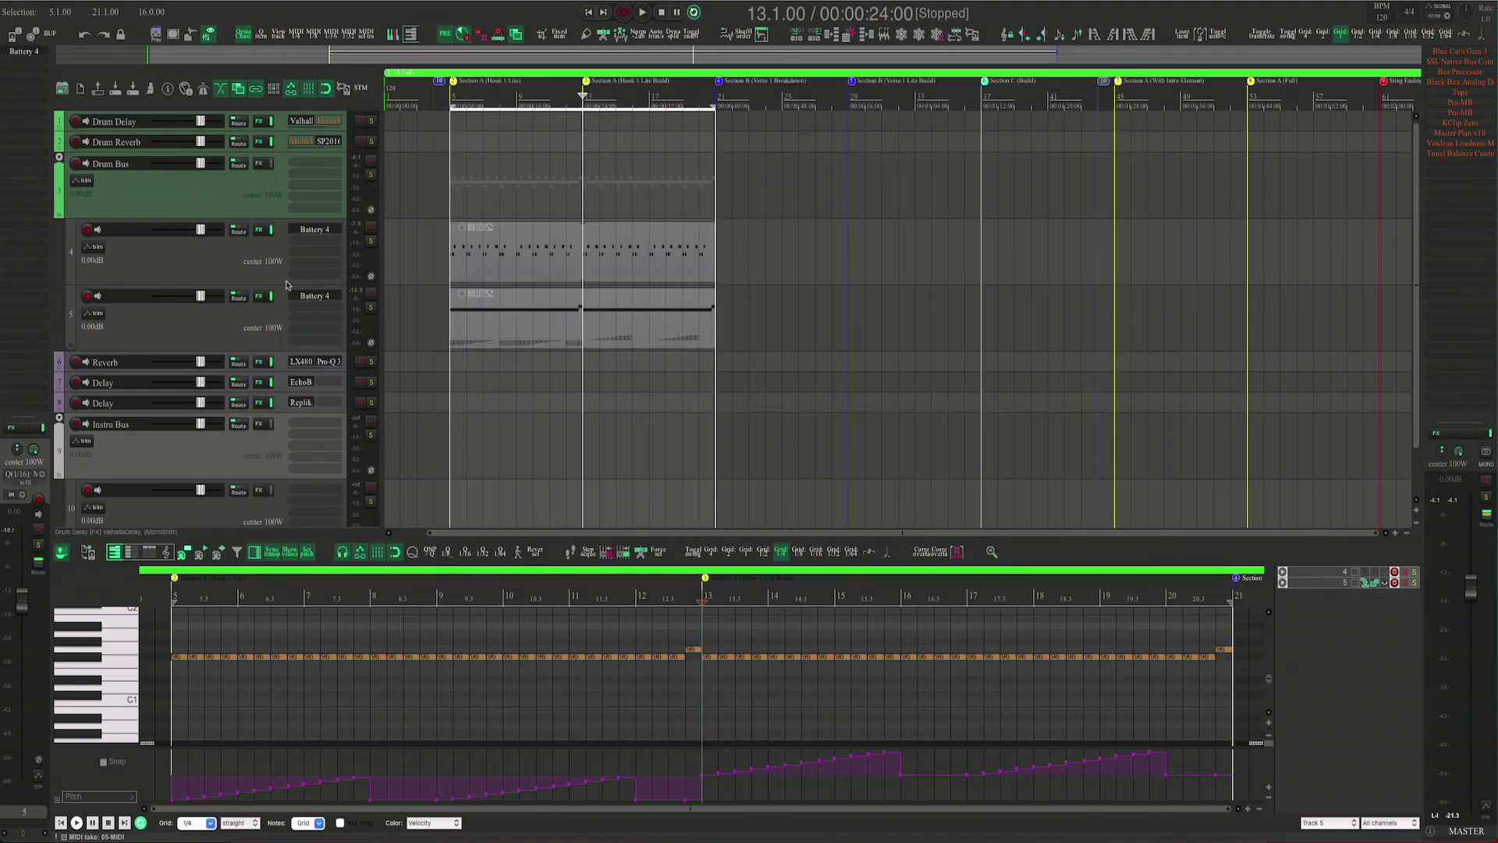
# - Add the ElastiquePitchV2 effect from the Favorite Hardware folder to track 5, after Battery 4
pyautogui.doubleClick(317, 315)
pyautogui.click(593, 606)
pyautogui.click(622, 484)
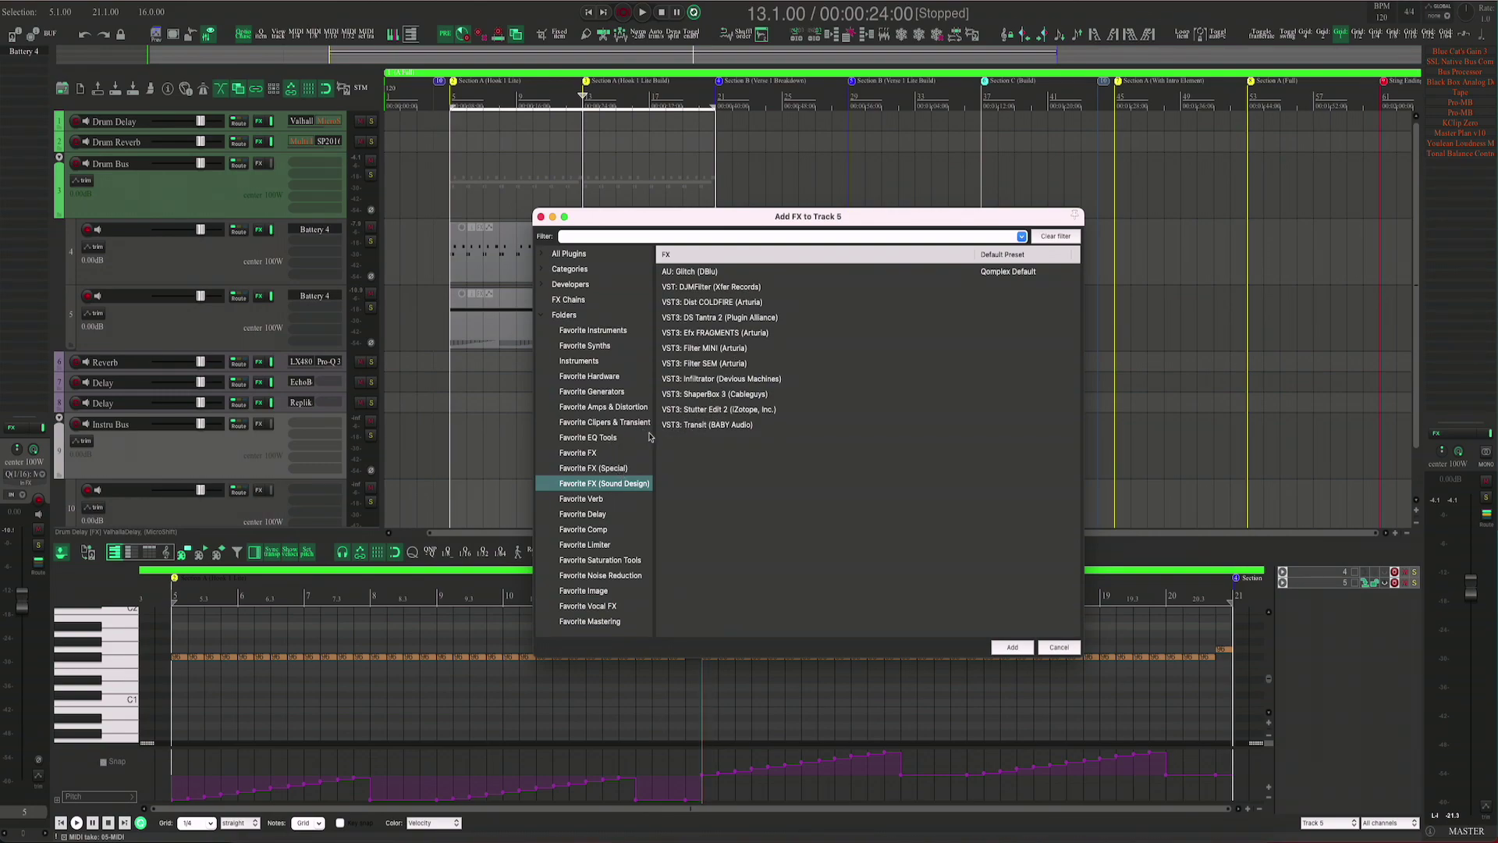
pyautogui.click(622, 469)
pyautogui.click(593, 377)
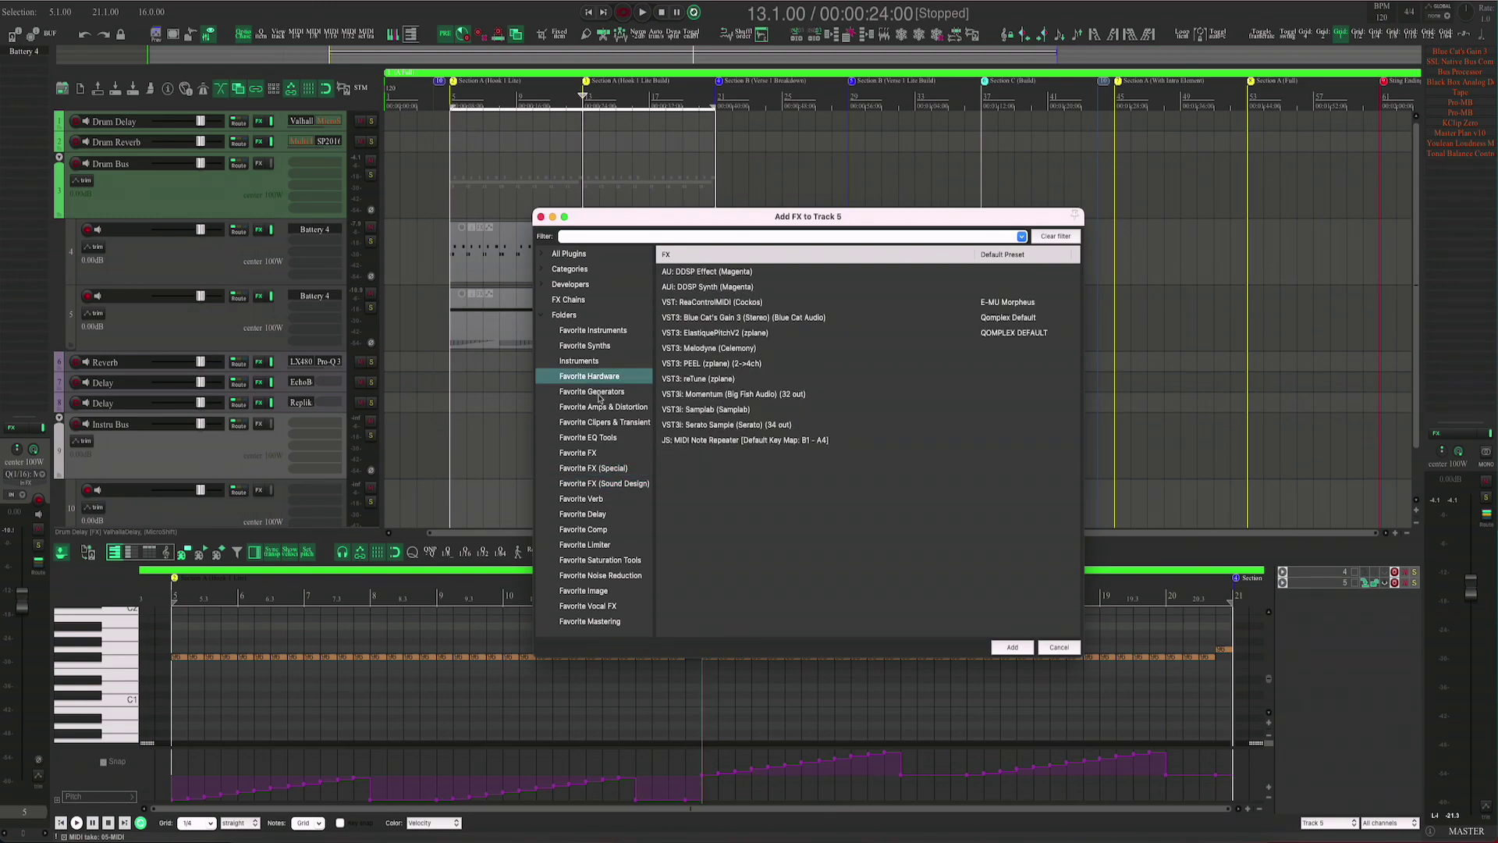
pyautogui.click(749, 334)
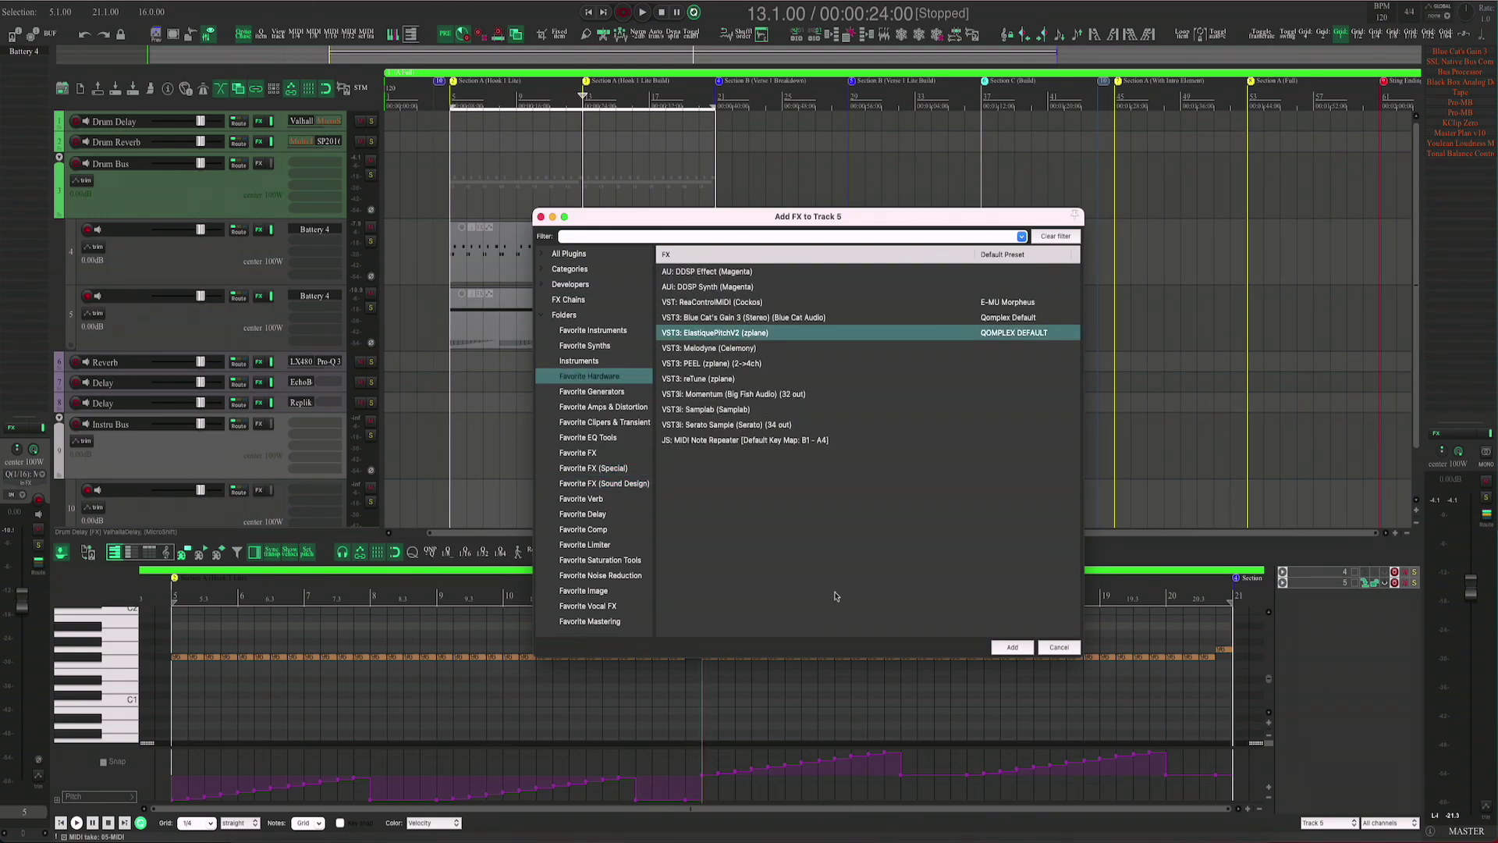
pyautogui.click(1012, 647)
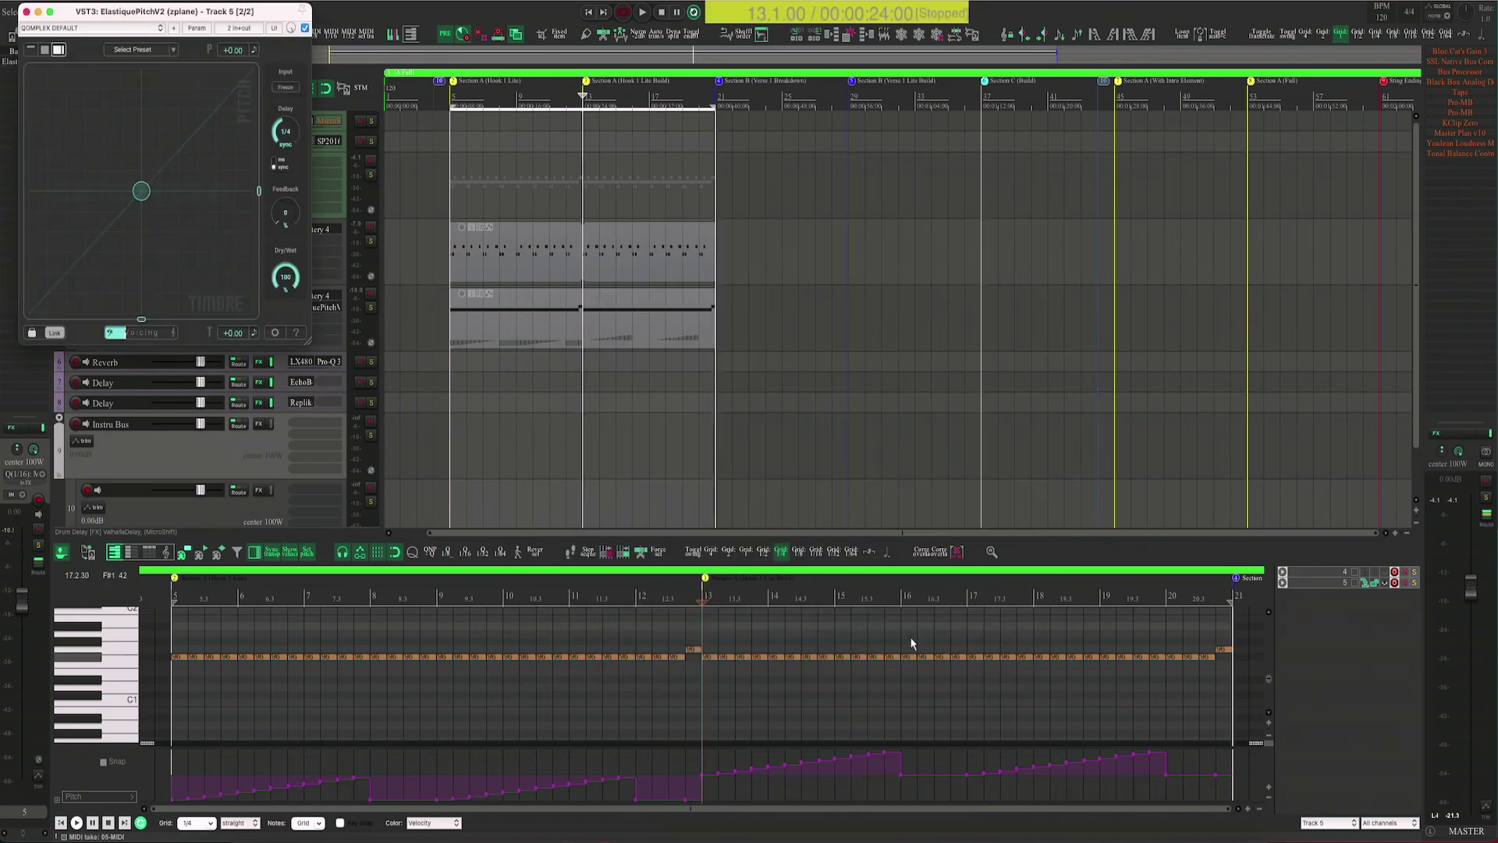
pyautogui.moveTo(251, 6); pyautogui.dragTo(902, 170)
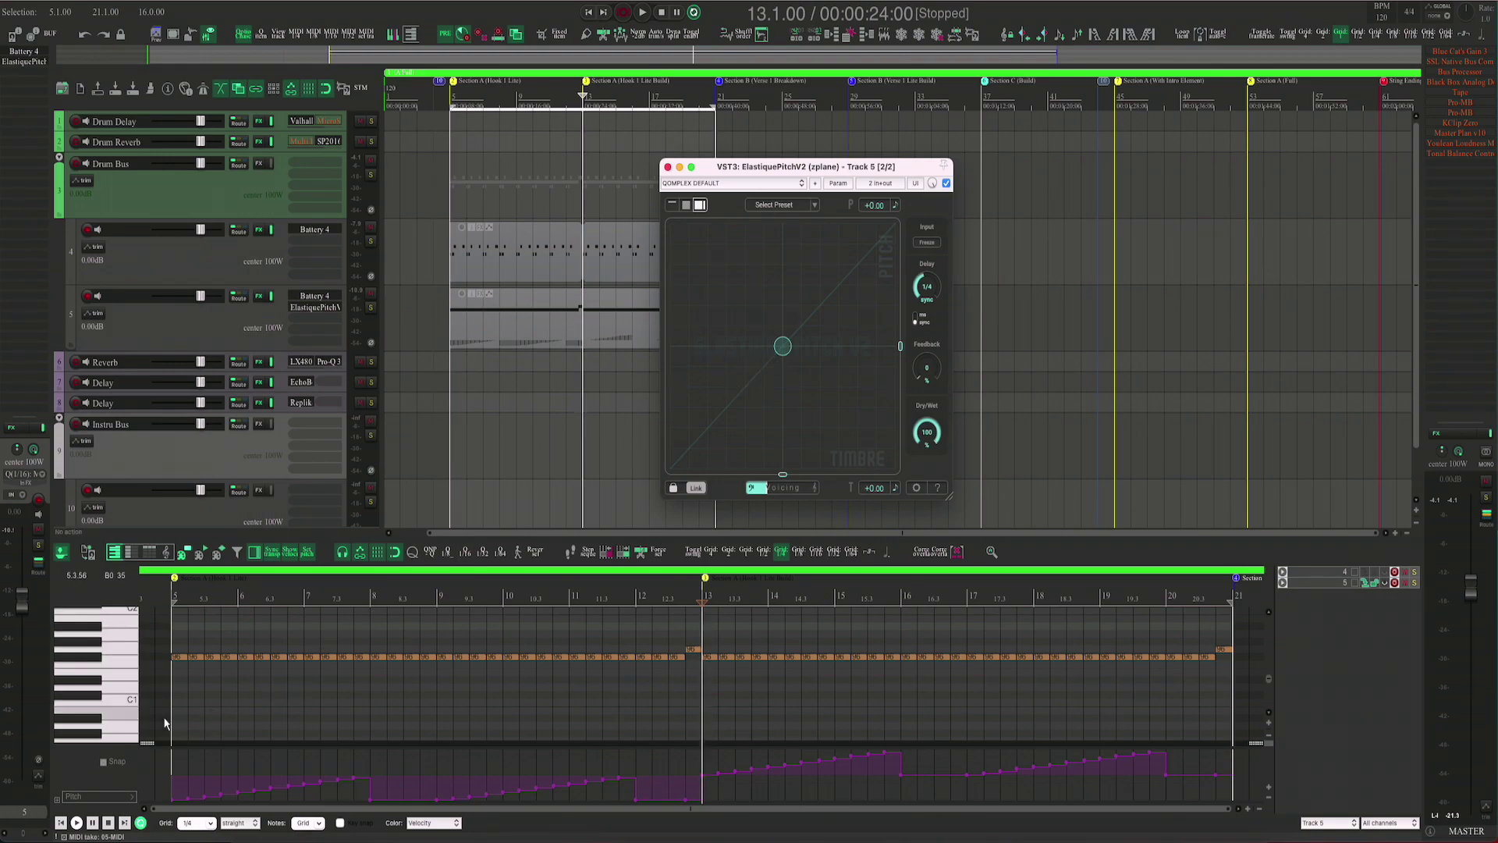
pyautogui.click(667, 167)
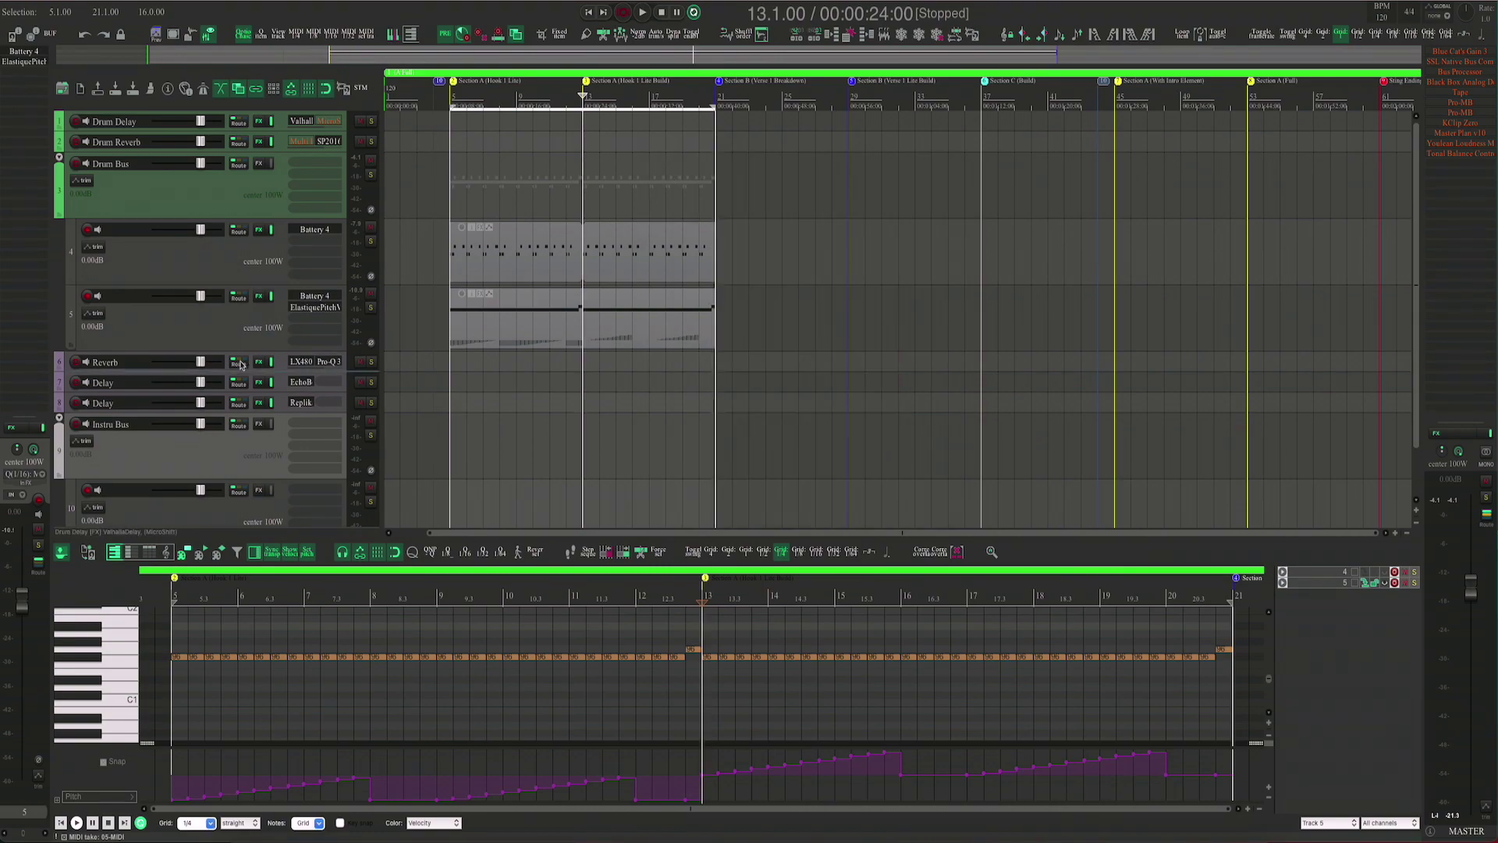
# - Nudge the ElastiquePitchV2 pitch on track 5 to +0.12 to create its Pitch automation envelope, and enlarge the envelope lane
pyautogui.click(231, 334)
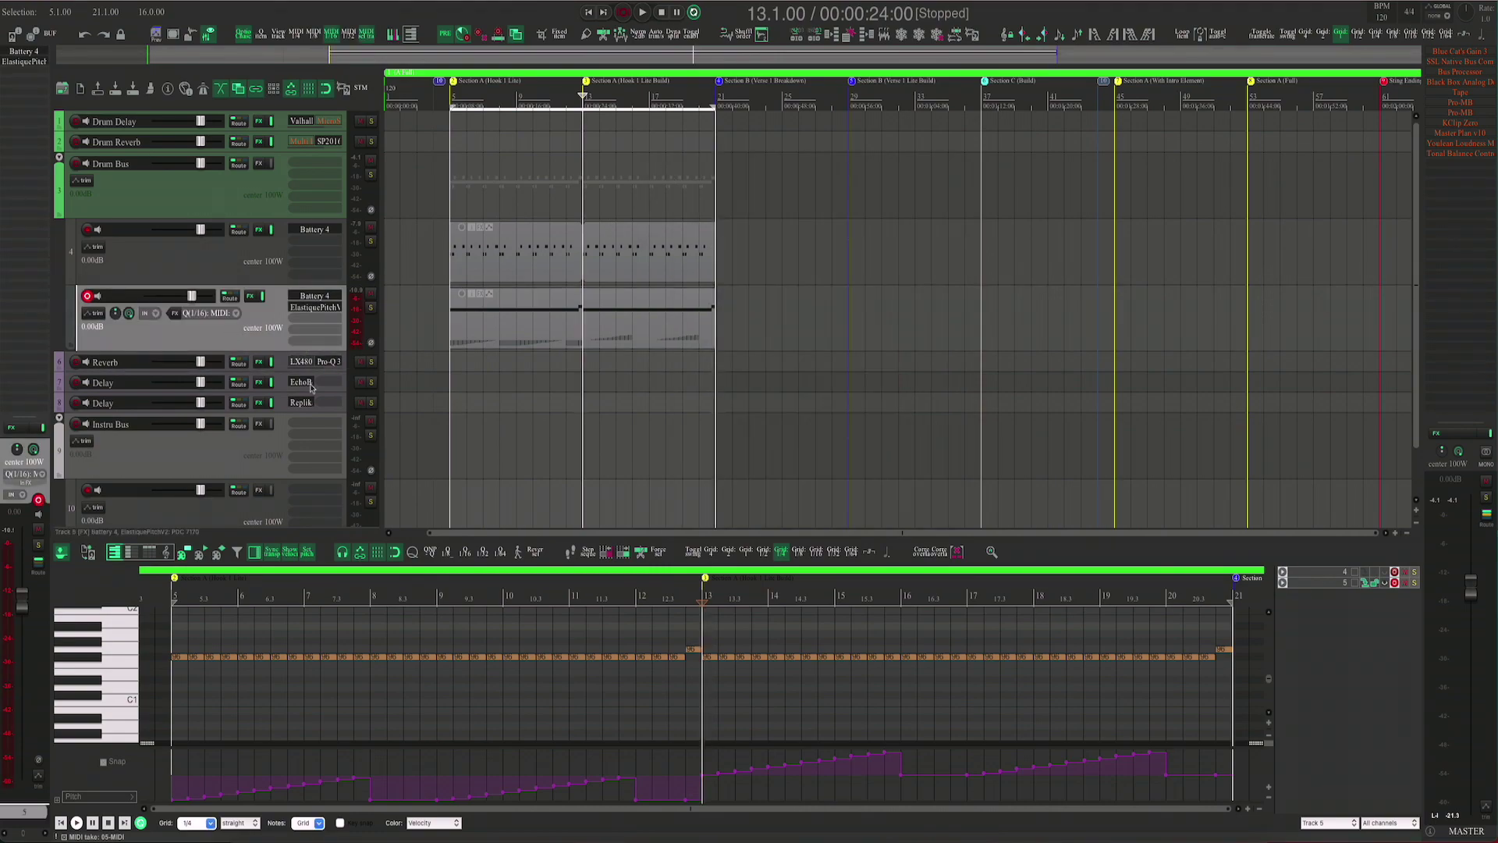
pyautogui.click(311, 307)
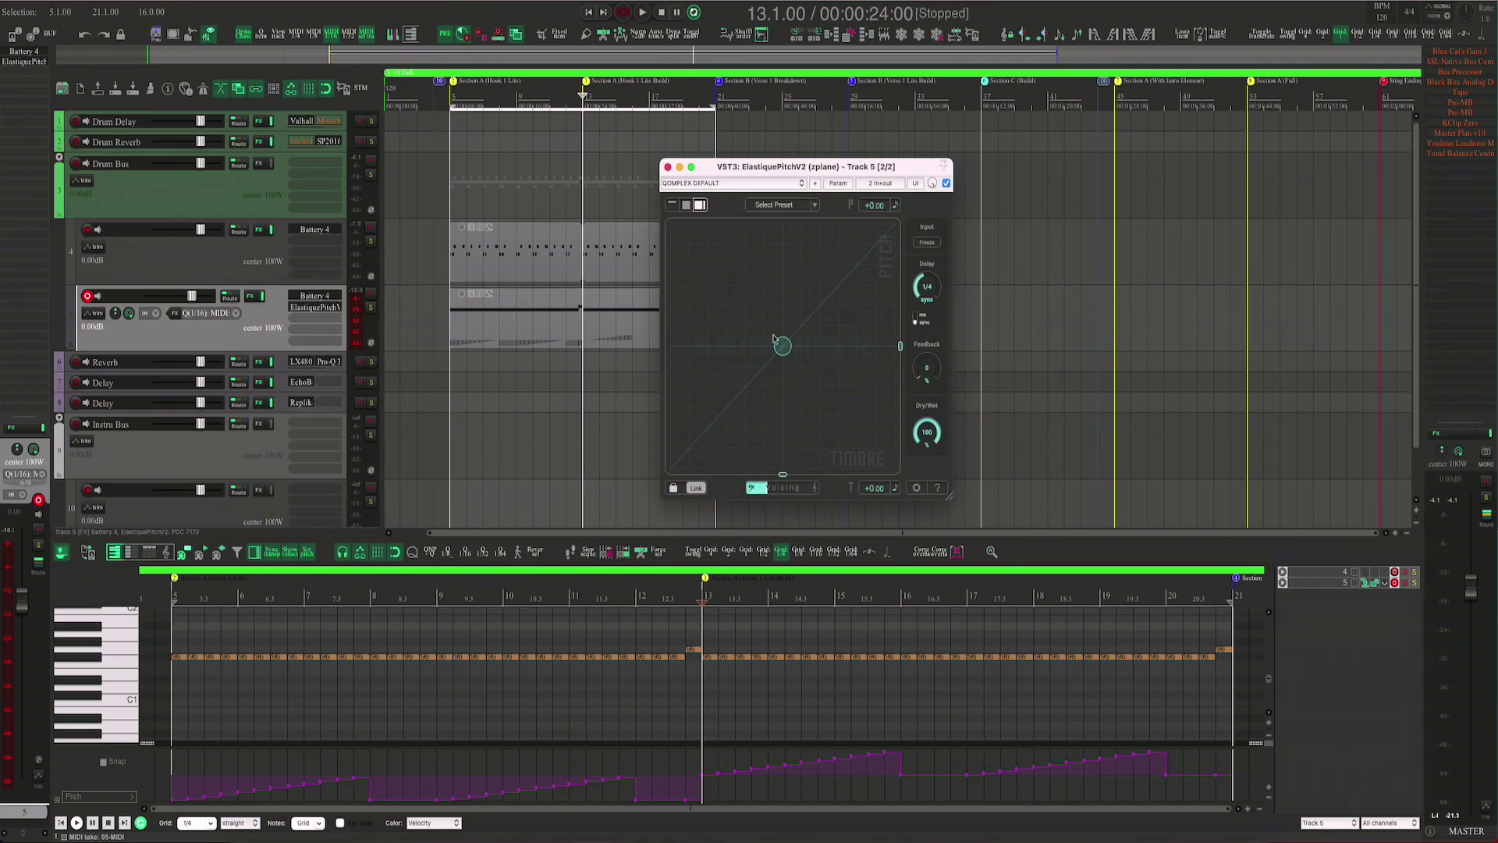
pyautogui.click(784, 349)
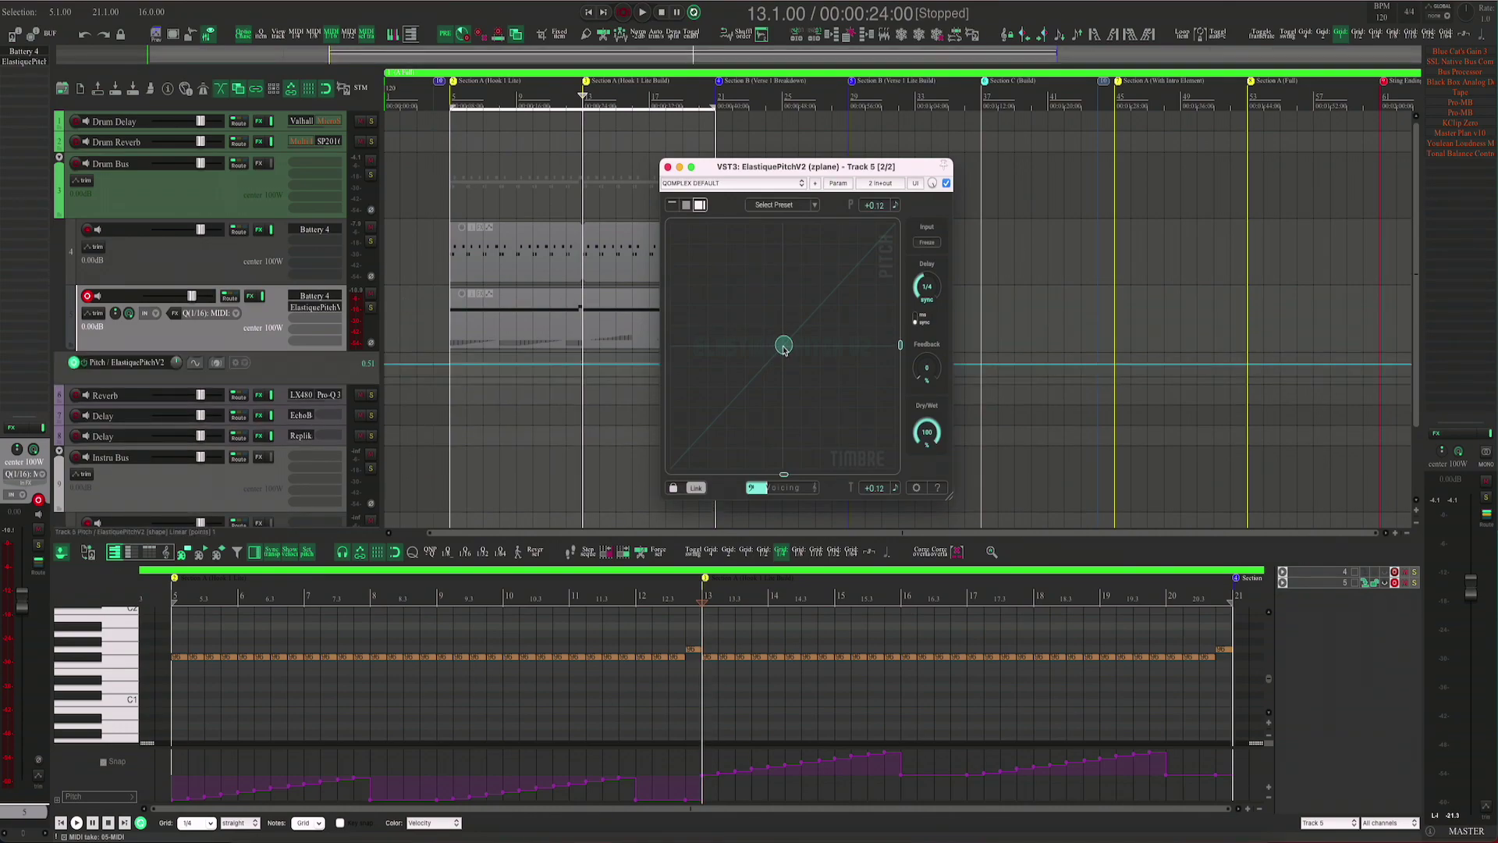
pyautogui.click(668, 168)
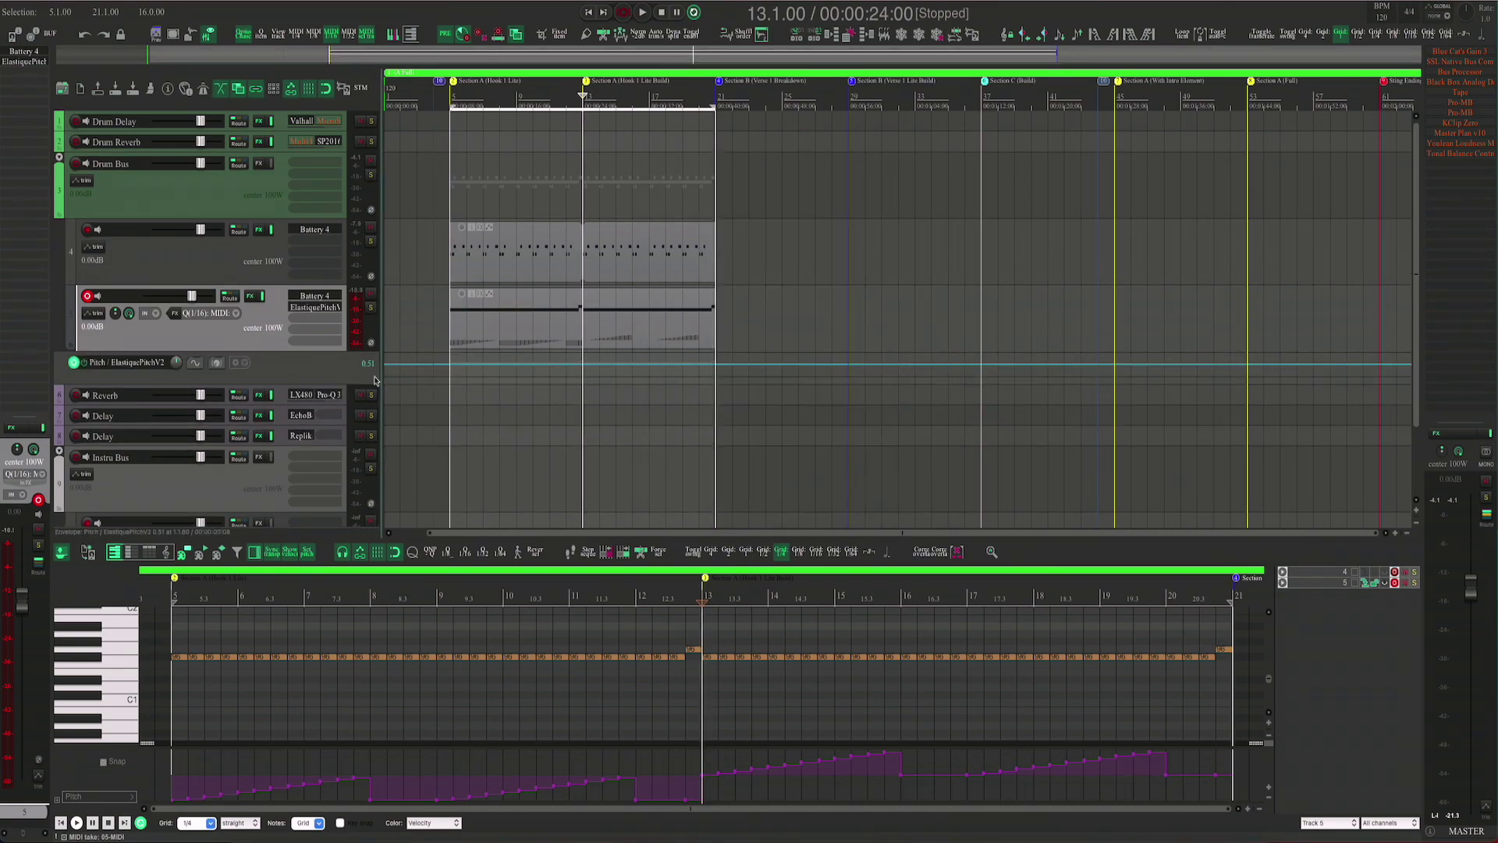
pyautogui.moveTo(305, 380); pyautogui.dragTo(306, 487)
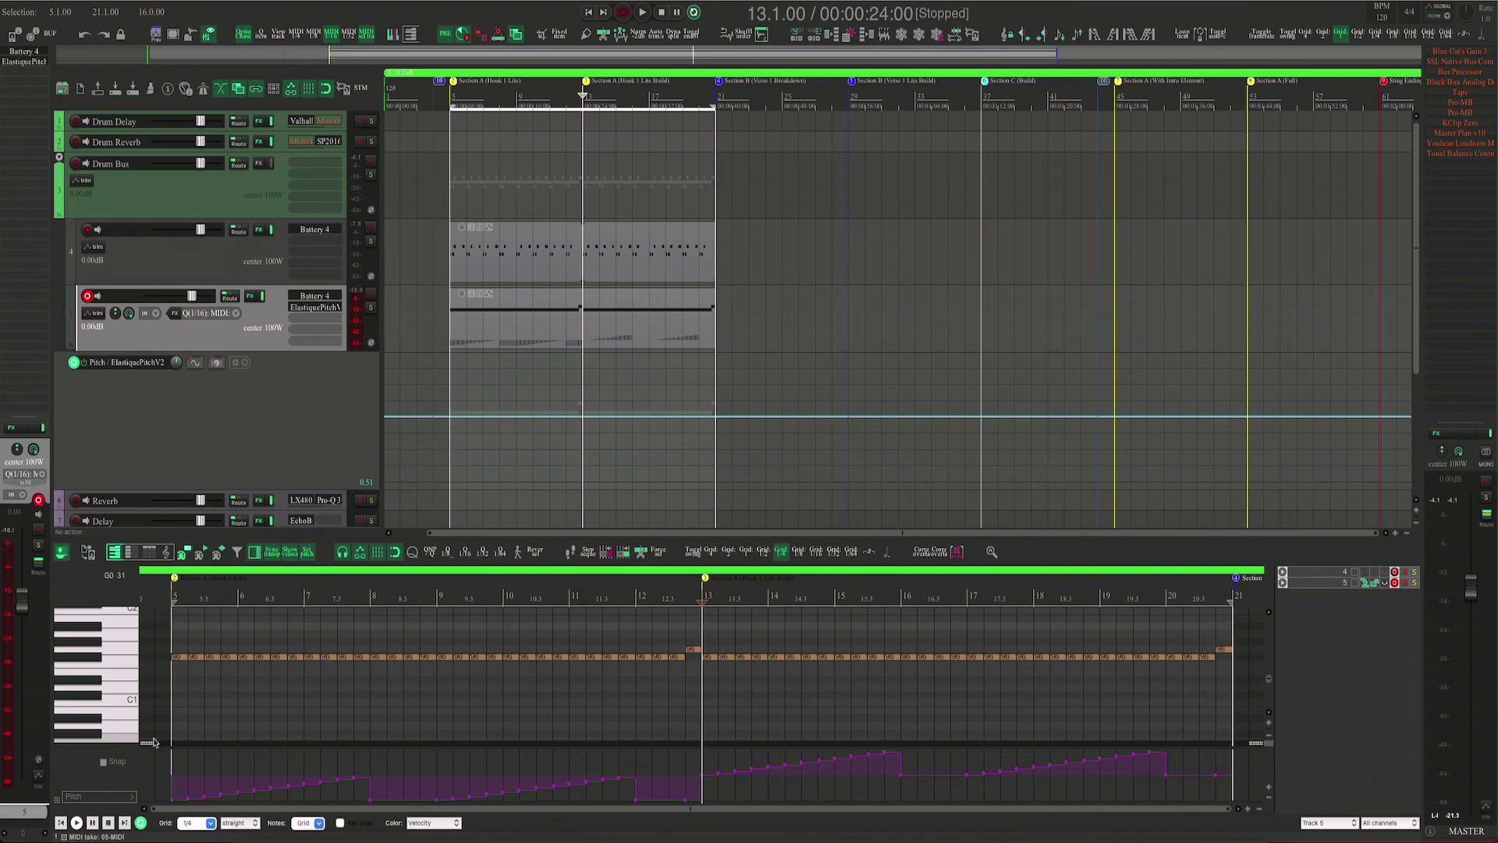
# - Enlarge the MIDI editor's pitch lane, examine the ramps at different vertical zooms, and close the editor
pyautogui.moveTo(148, 741); pyautogui.dragTo(148, 687)
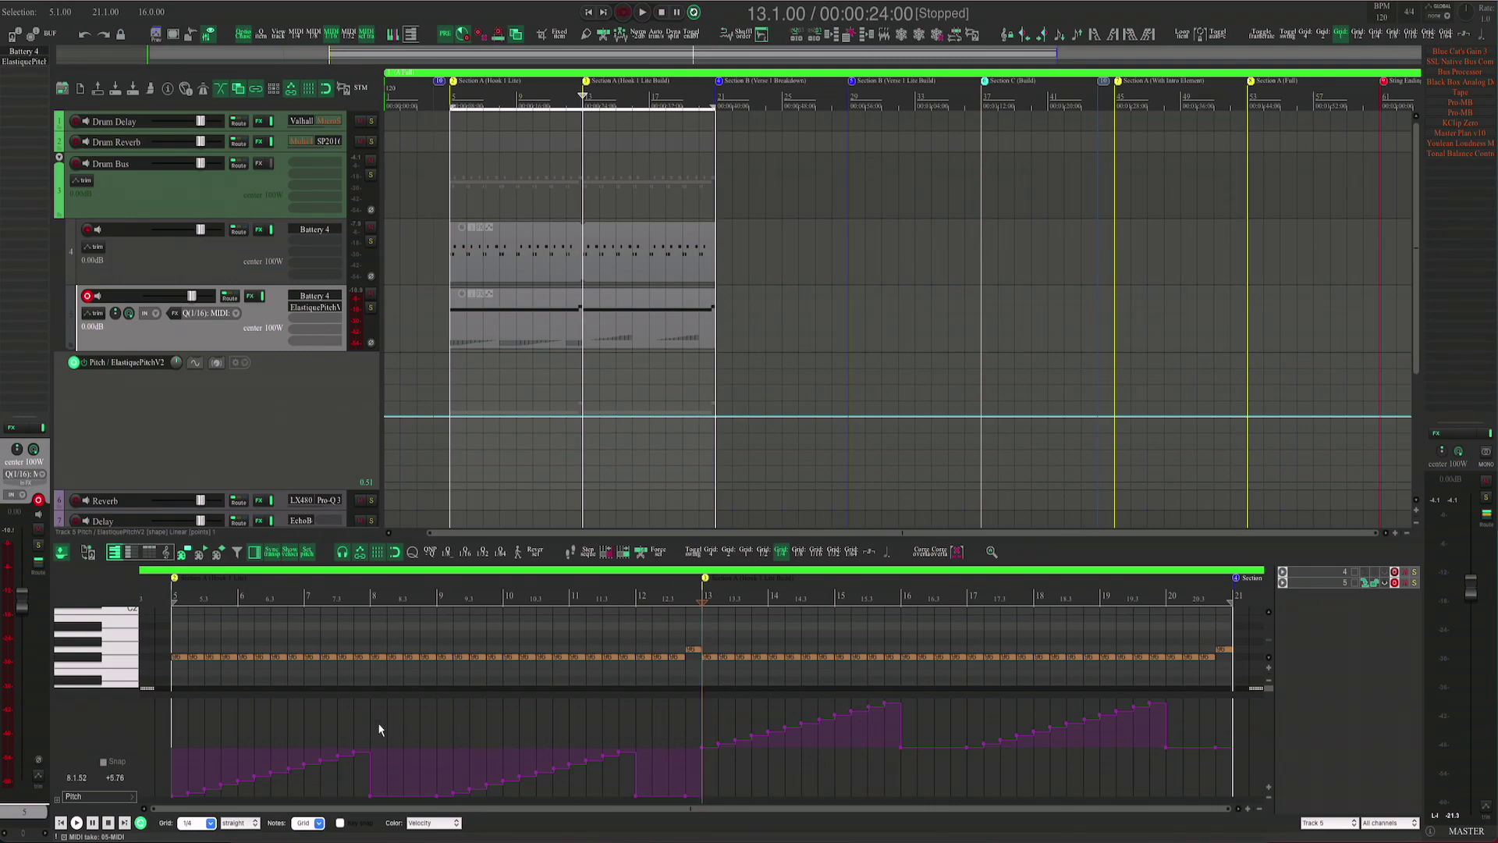
pyautogui.scroll(4, 380, 735)
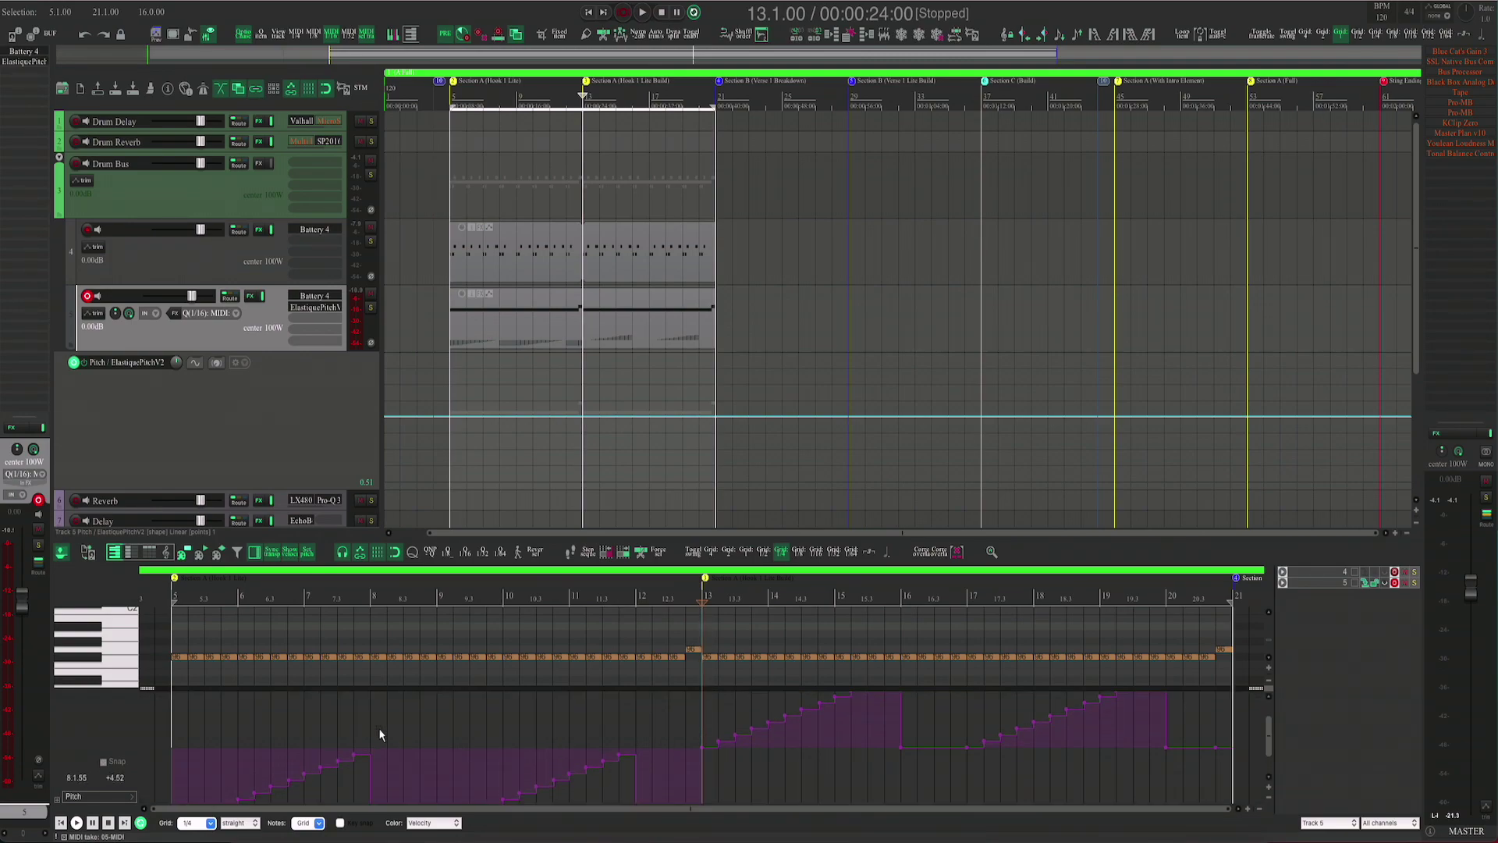
pyautogui.scroll(-2, 380, 736)
pyautogui.scroll(1, 379, 735)
pyautogui.scroll(2, 379, 736)
pyautogui.scroll(2, 378, 734)
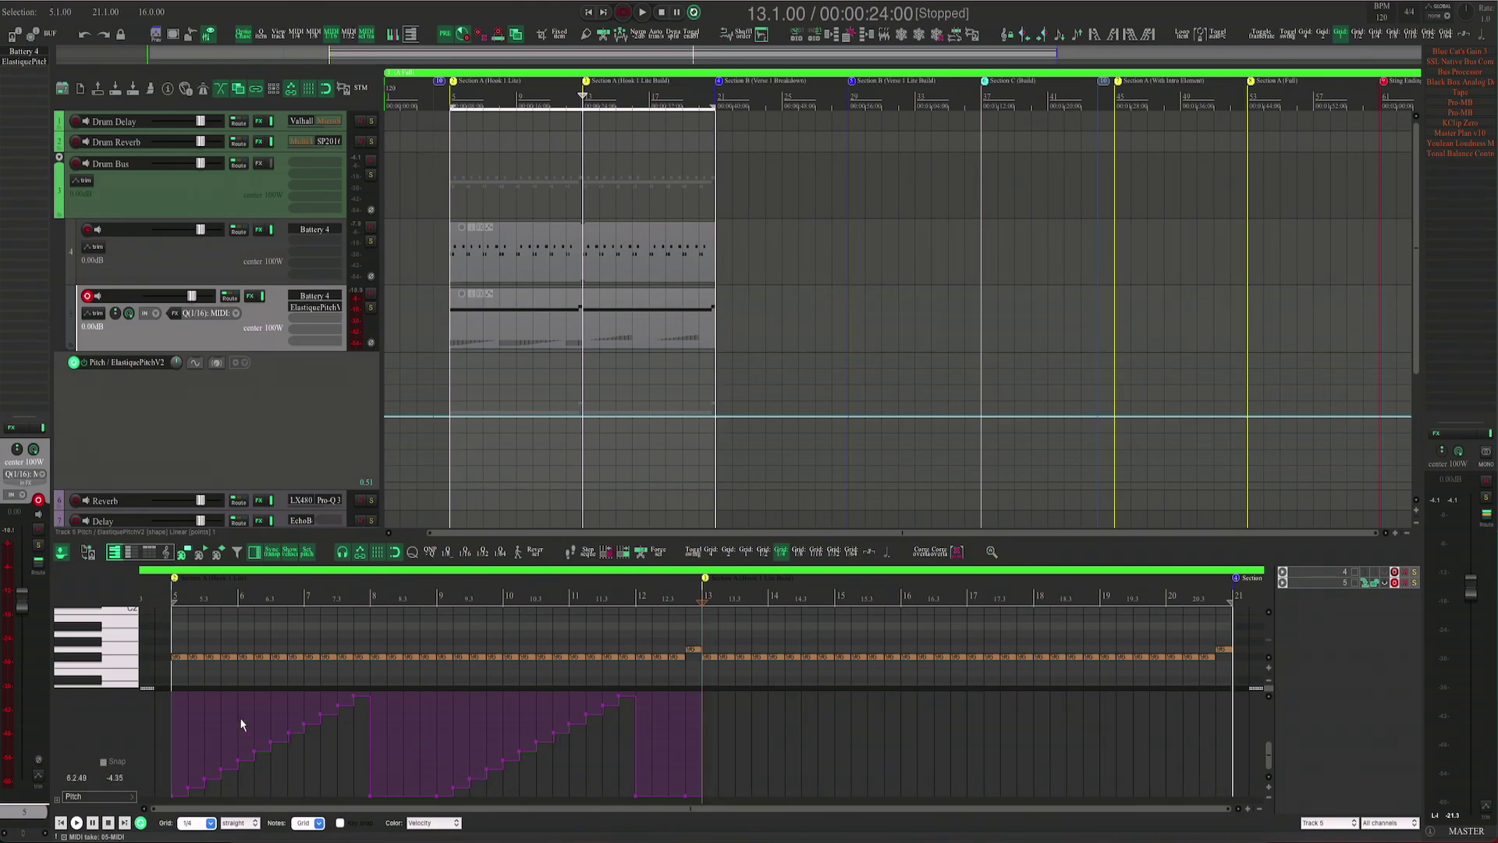
pyautogui.scroll(-1, 362, 726)
pyautogui.scroll(-1, 362, 731)
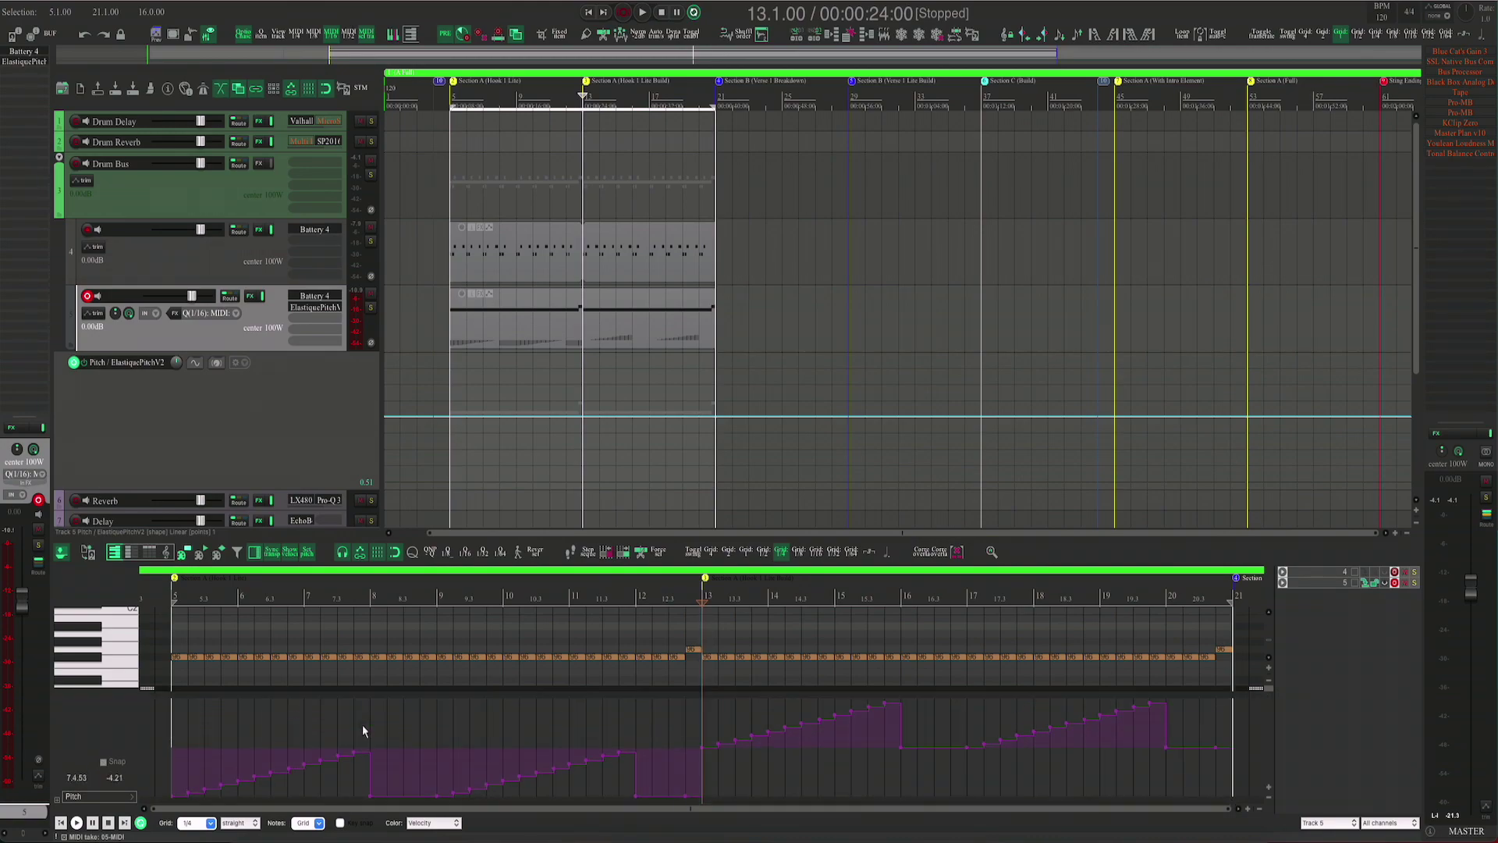
pyautogui.press('Escape')
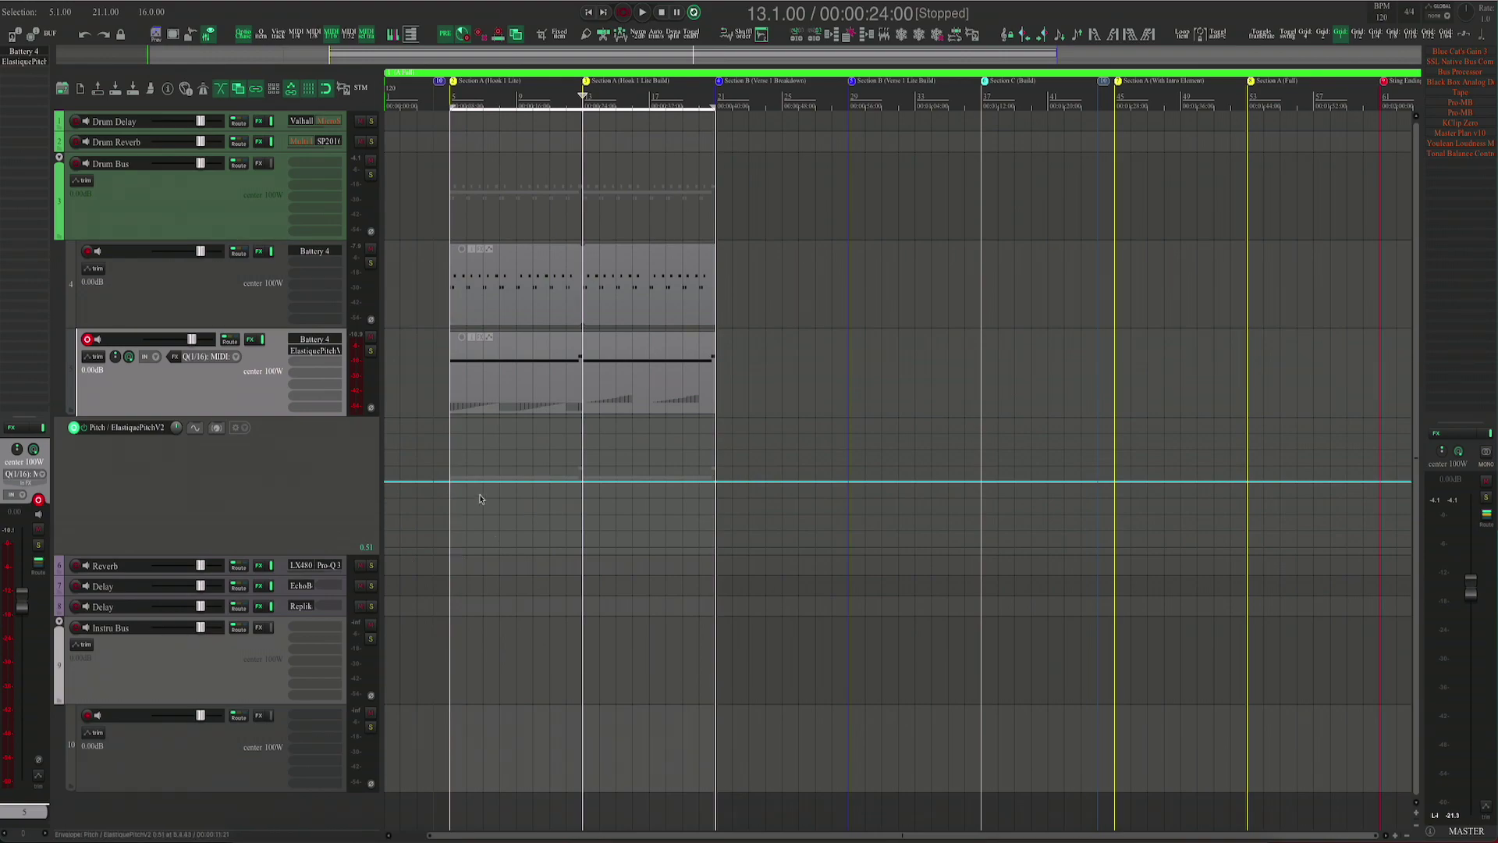
# - Insert points on track 5's ElastiquePitchV2 Pitch envelope along the first pitch ramp section, starting at bar 5
pyautogui.scroll(3, 536, 495)
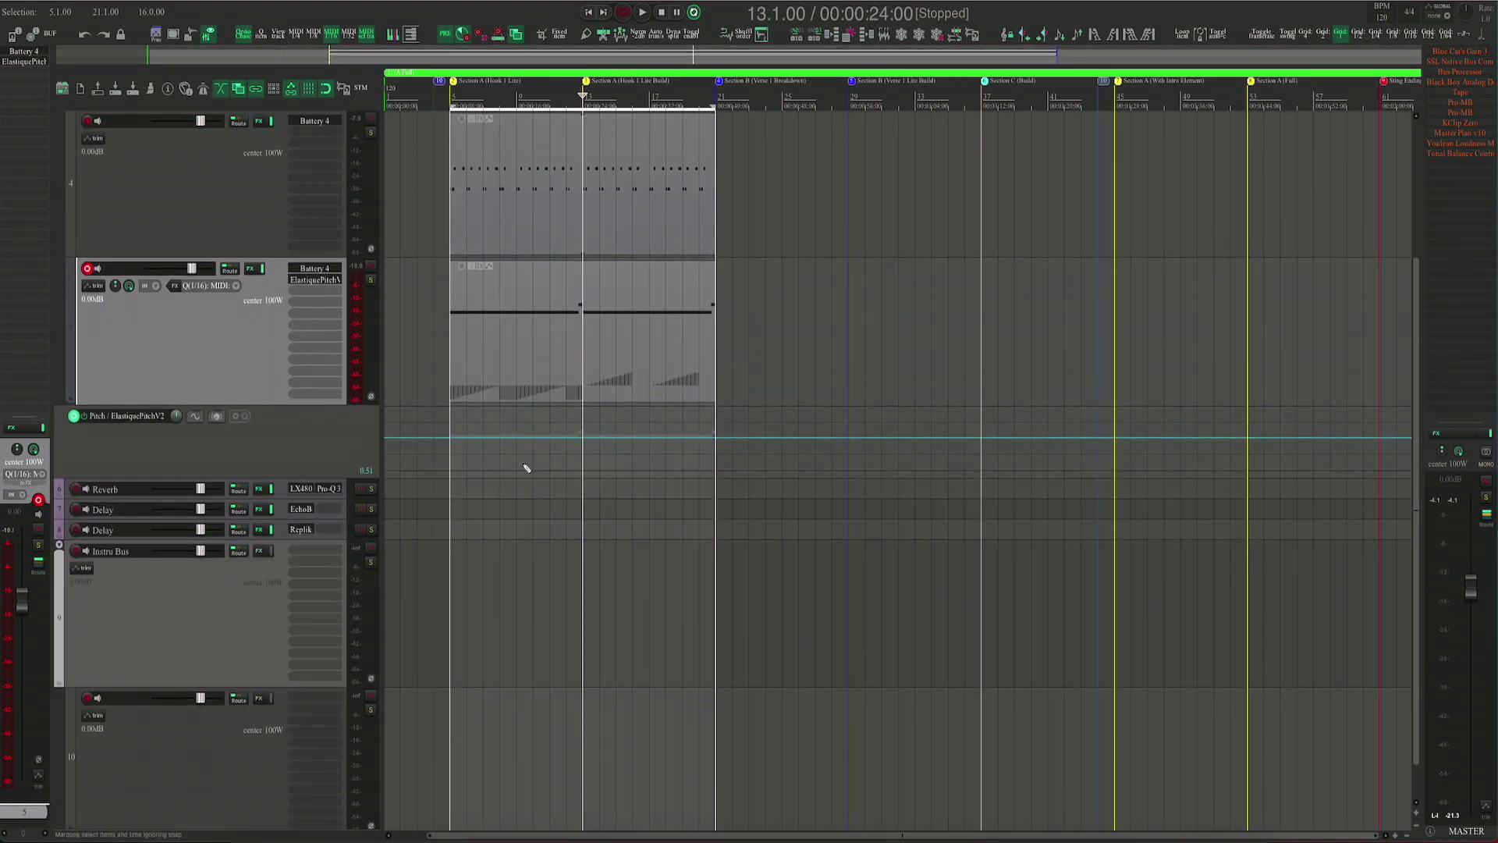
pyautogui.scroll(2, 533, 430)
pyautogui.scroll(3, 580, 471)
pyautogui.scroll(5, 585, 472)
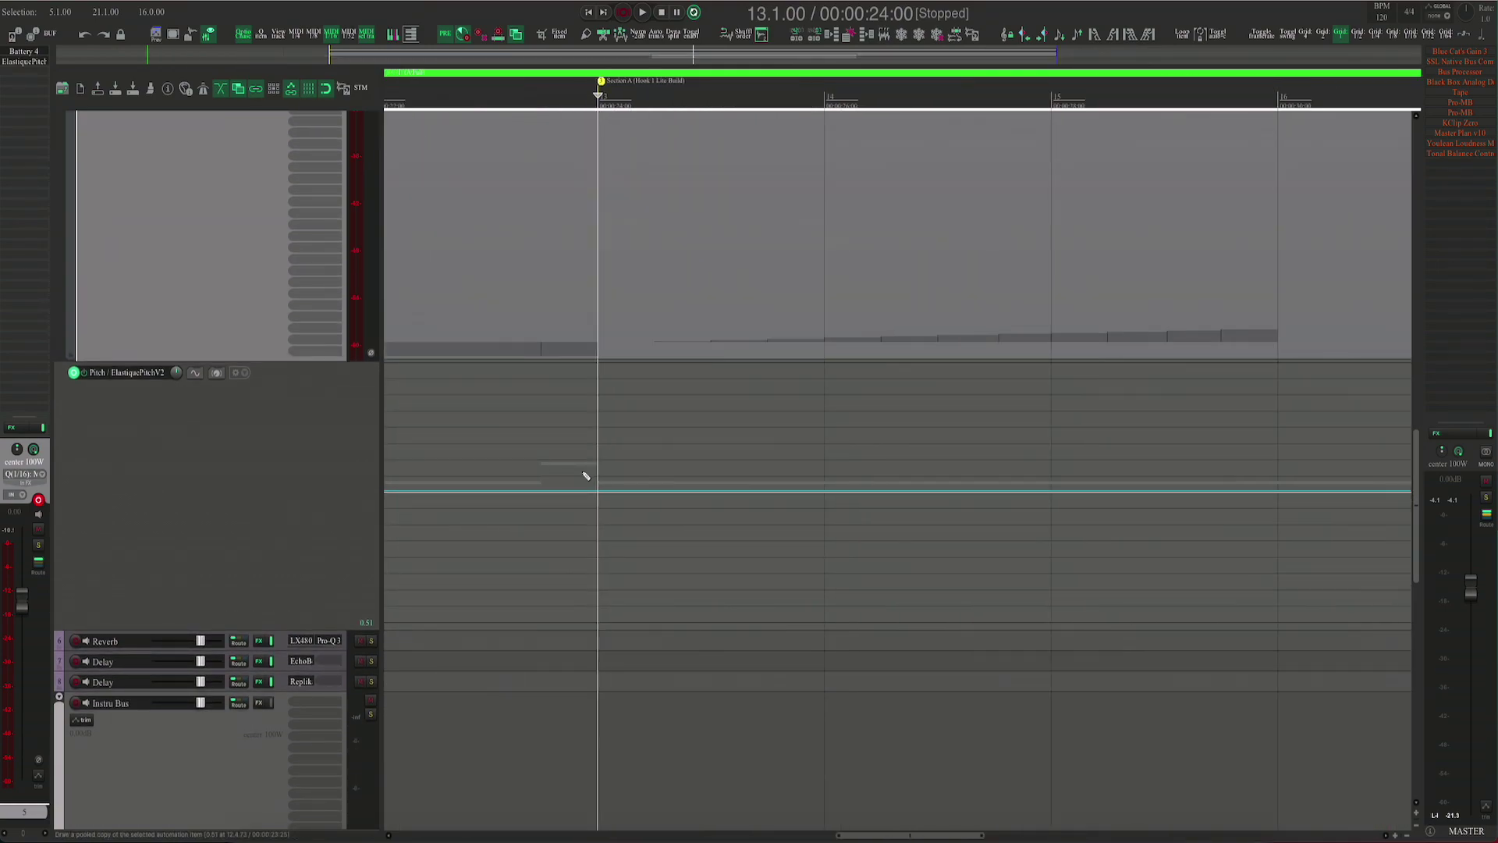
pyautogui.scroll(-5, 586, 476)
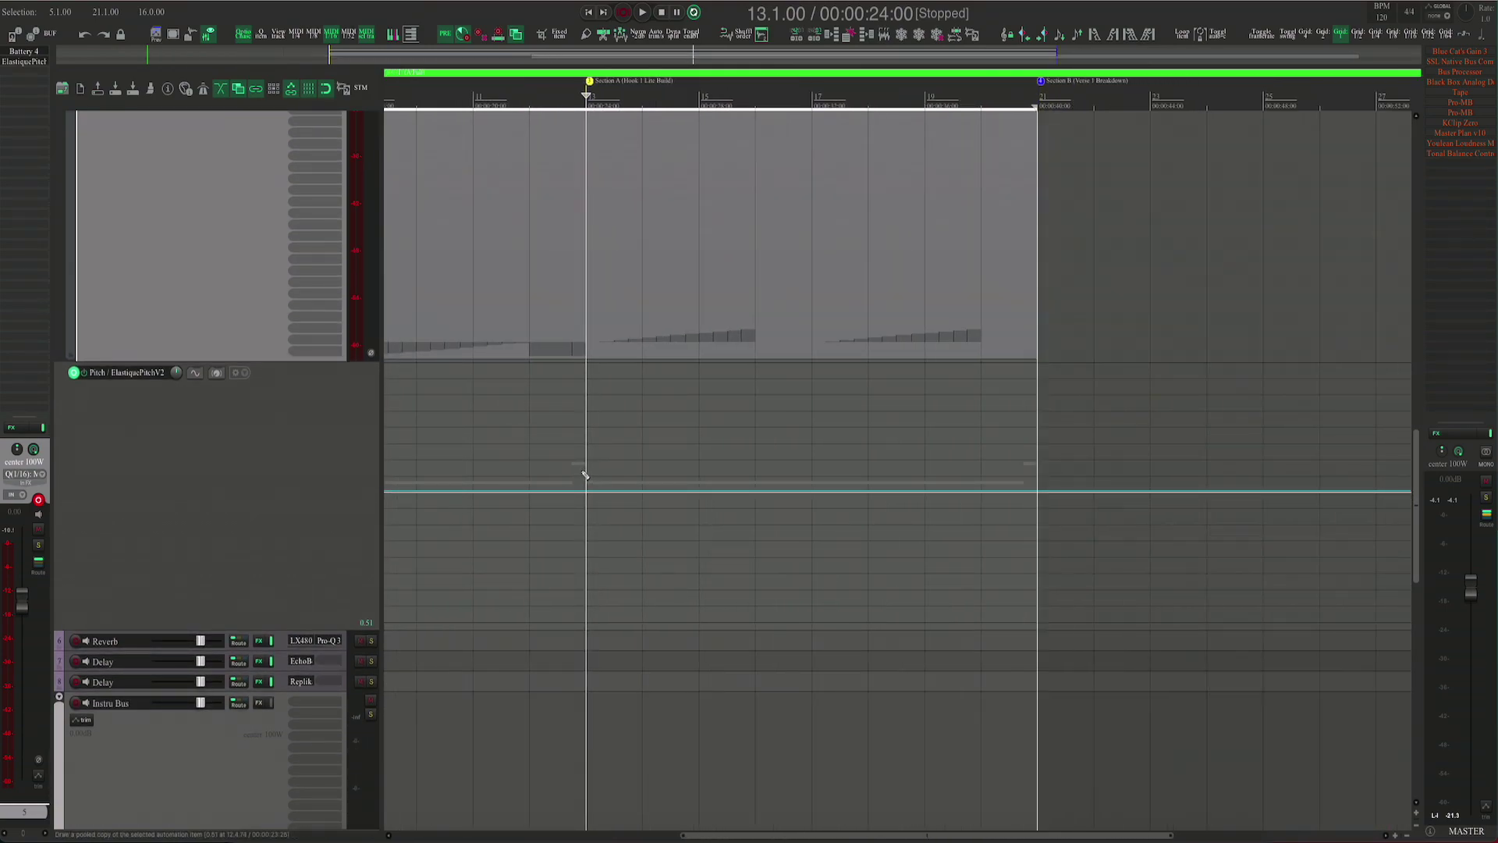
pyautogui.hscroll(-5, 585, 475)
pyautogui.hscroll(-3, 780, 471)
pyautogui.moveTo(550, 491)
pyautogui.mouseDown()
pyautogui.moveTo(478, 488)
pyautogui.moveTo(499, 490)
pyautogui.mouseUp()
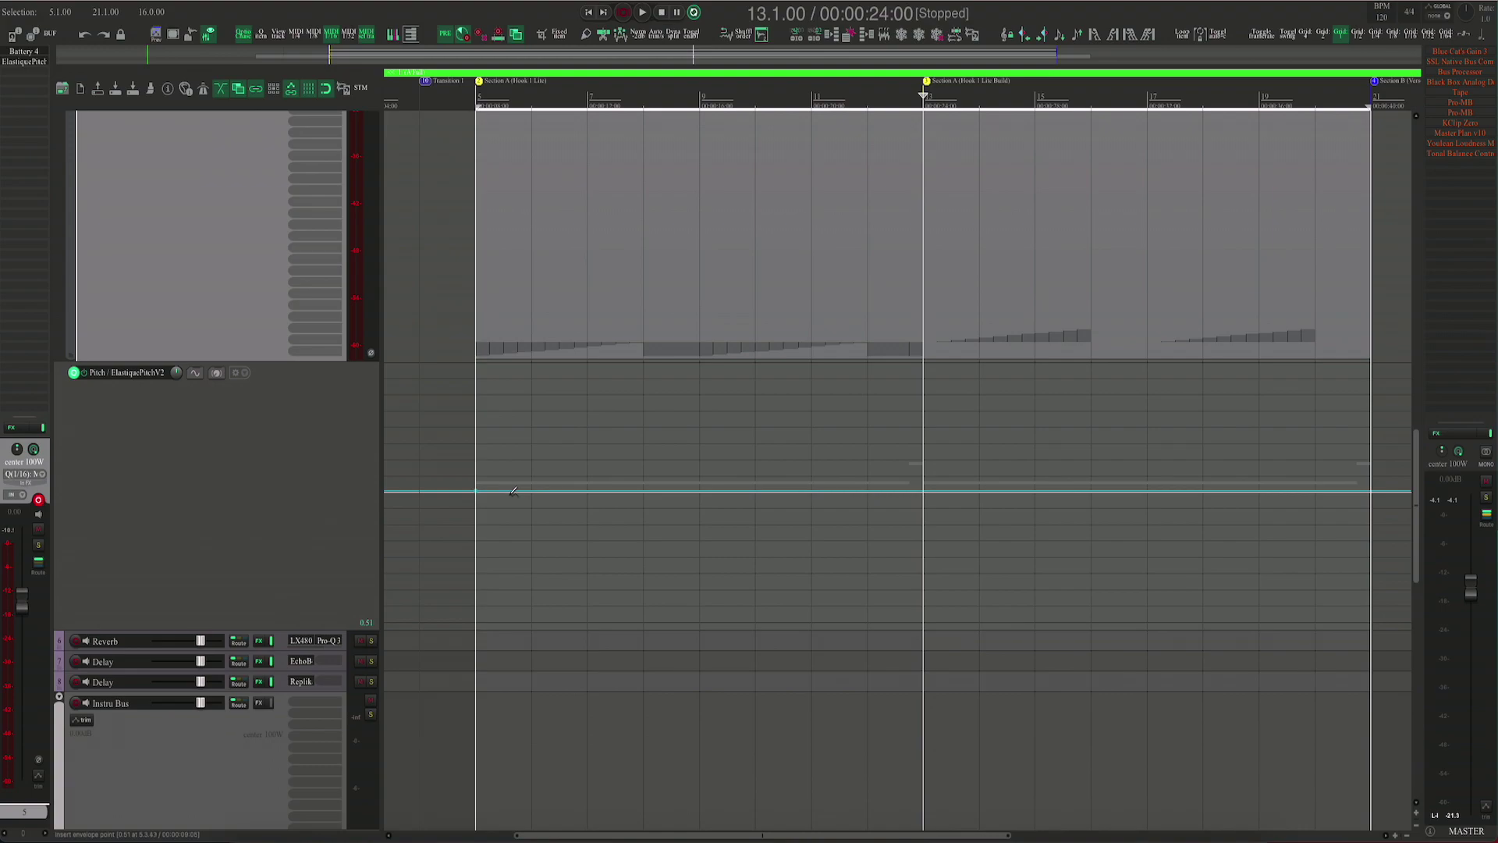
pyautogui.click(589, 494)
pyautogui.click(642, 493)
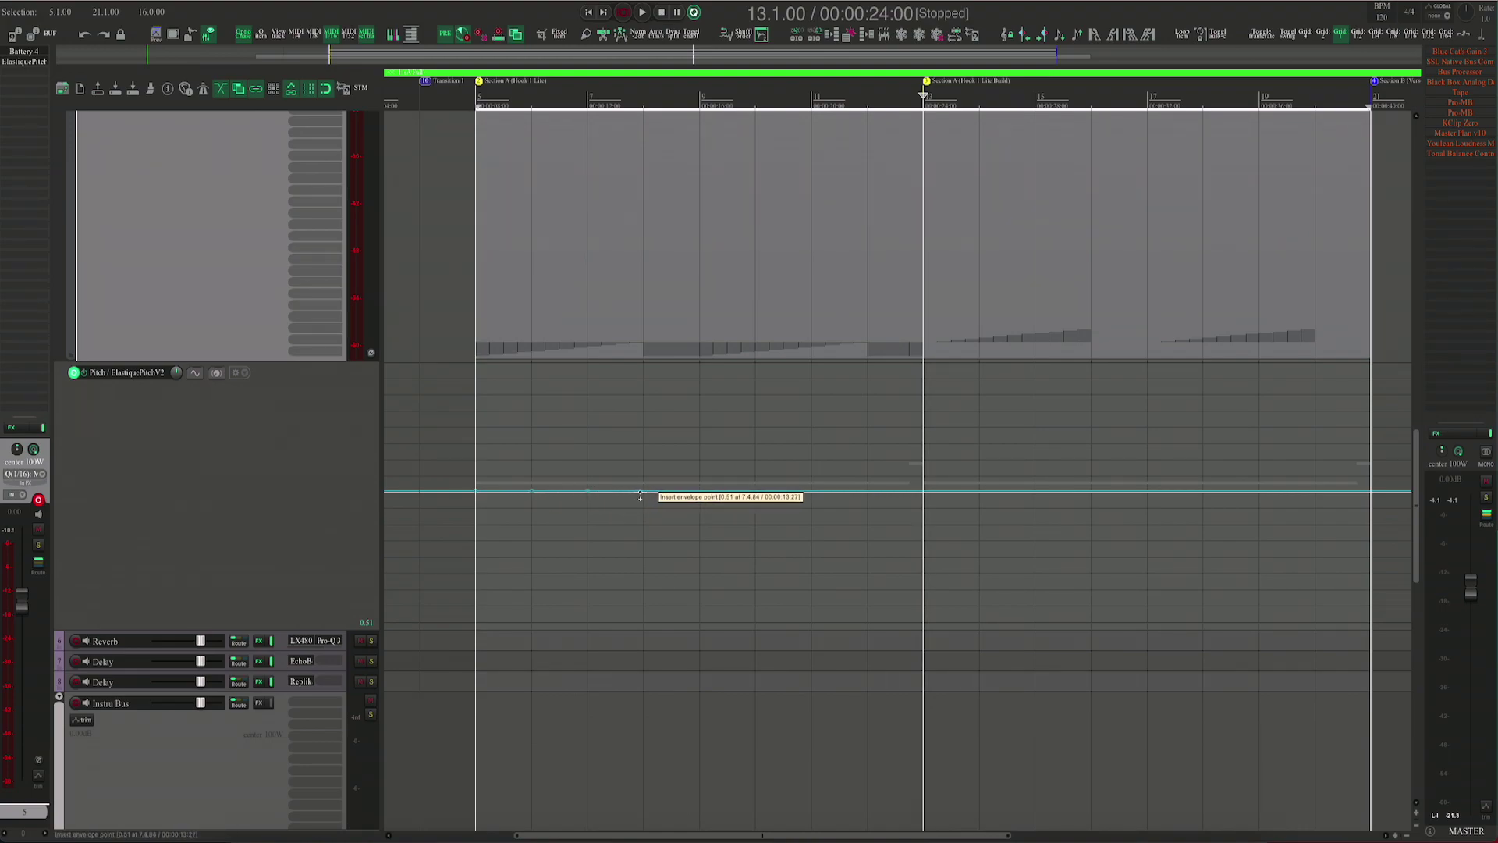
pyautogui.moveTo(531, 491); pyautogui.dragTo(514, 489)
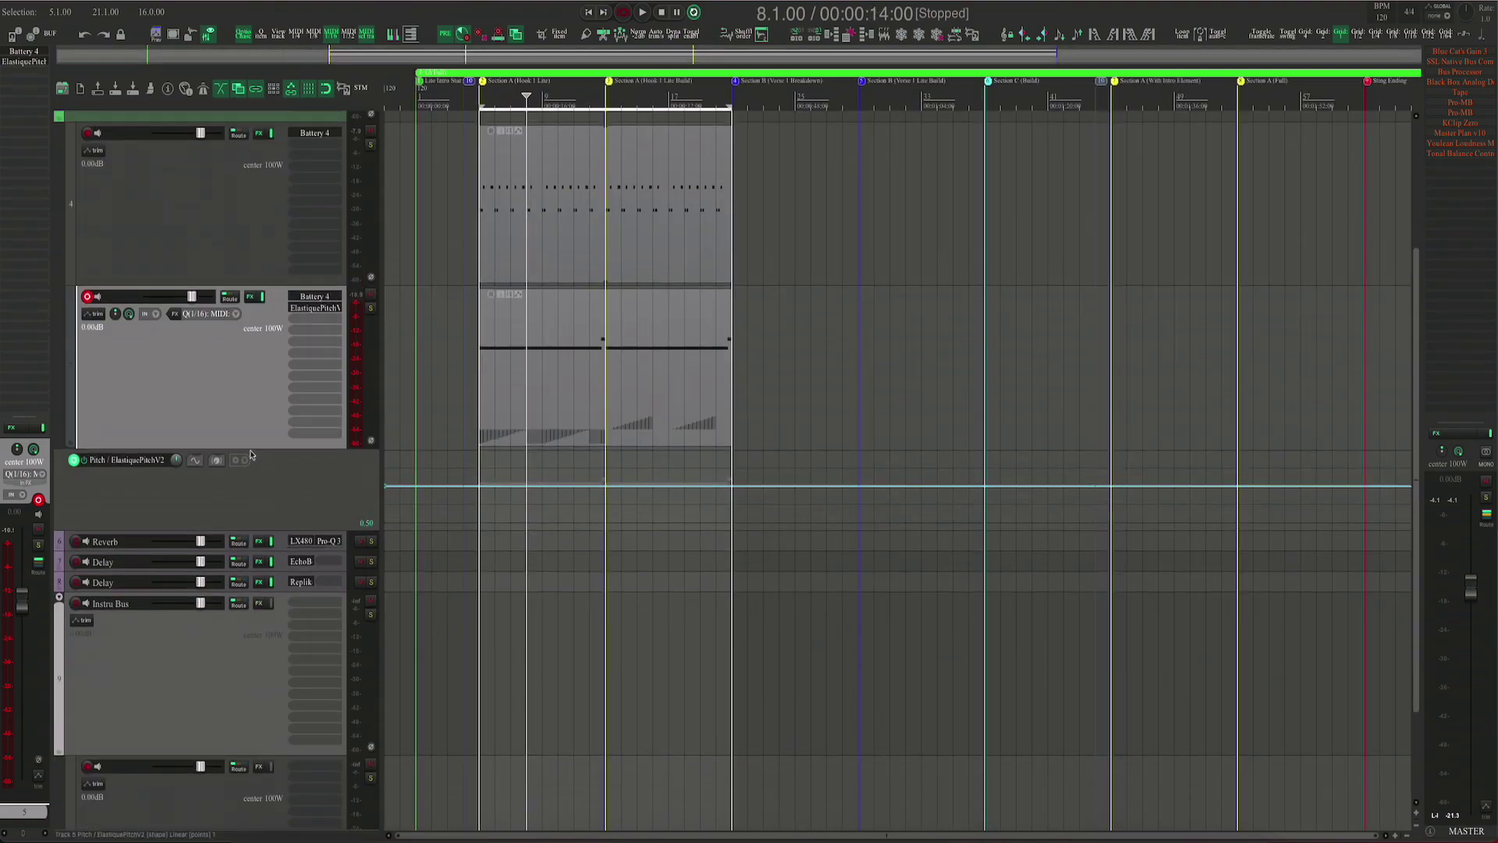
# - Hide the Pitch envelope lane, deselect track 5, and remove ElastiquePitchV2 from its effects
pyautogui.scroll(-3, 250, 455)
pyautogui.scroll(4, 250, 455)
pyautogui.scroll(-3, 283, 591)
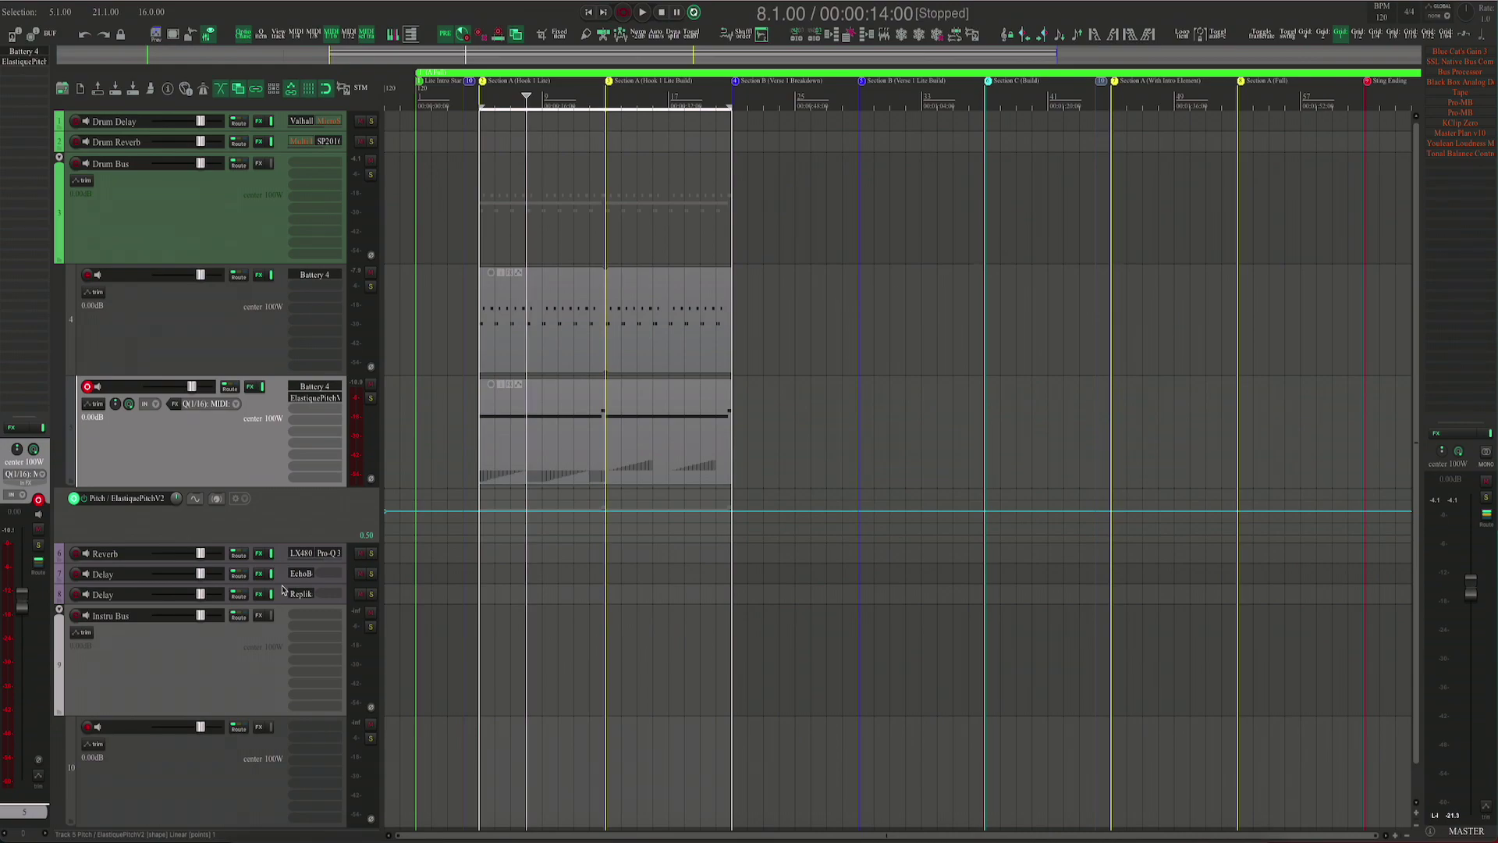
pyautogui.hotkey('shift', 'e')
pyautogui.keyDown('ctrl'); pyautogui.click(242, 439); pyautogui.keyUp('ctrl')
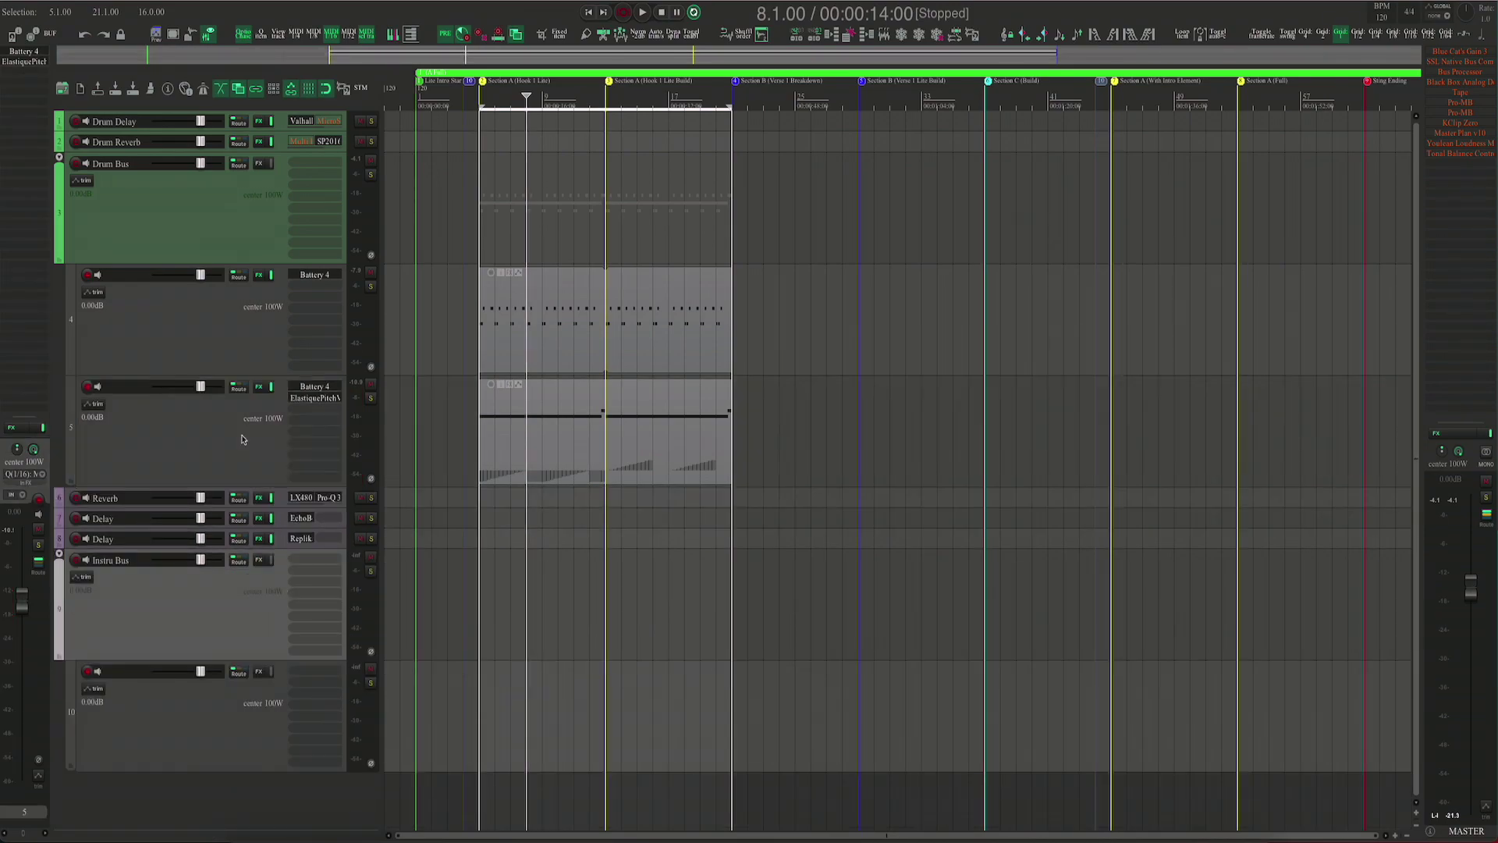
pyautogui.keyDown('alt'); pyautogui.click(316, 400); pyautogui.keyUp('alt')
# - Add the FabFilter Pro-C 2 compressor from the Favorite Comp folder to track 5, after Battery 4
pyautogui.doubleClick(316, 404)
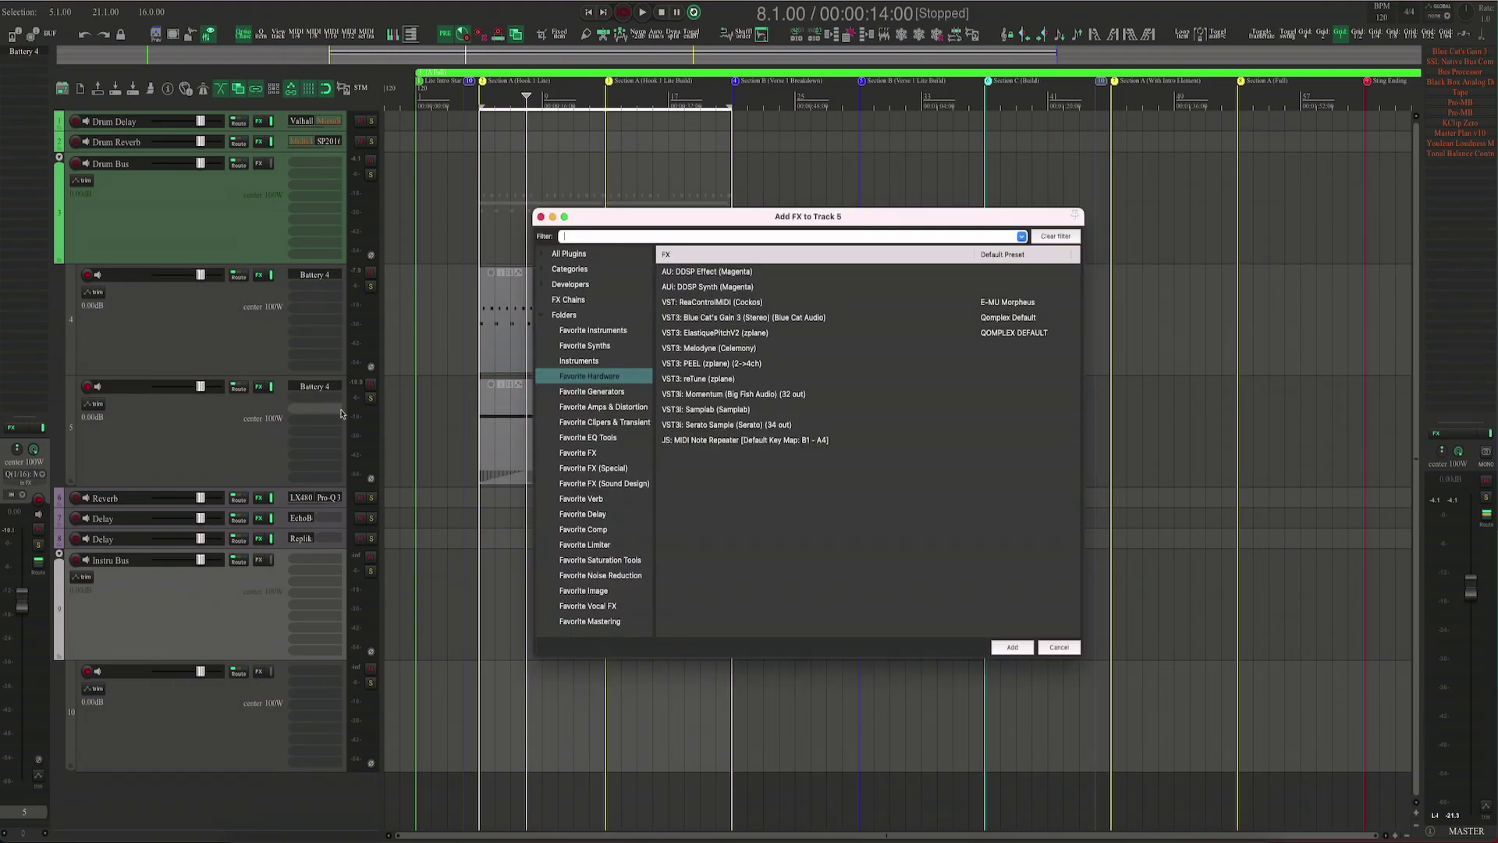
pyautogui.click(614, 346)
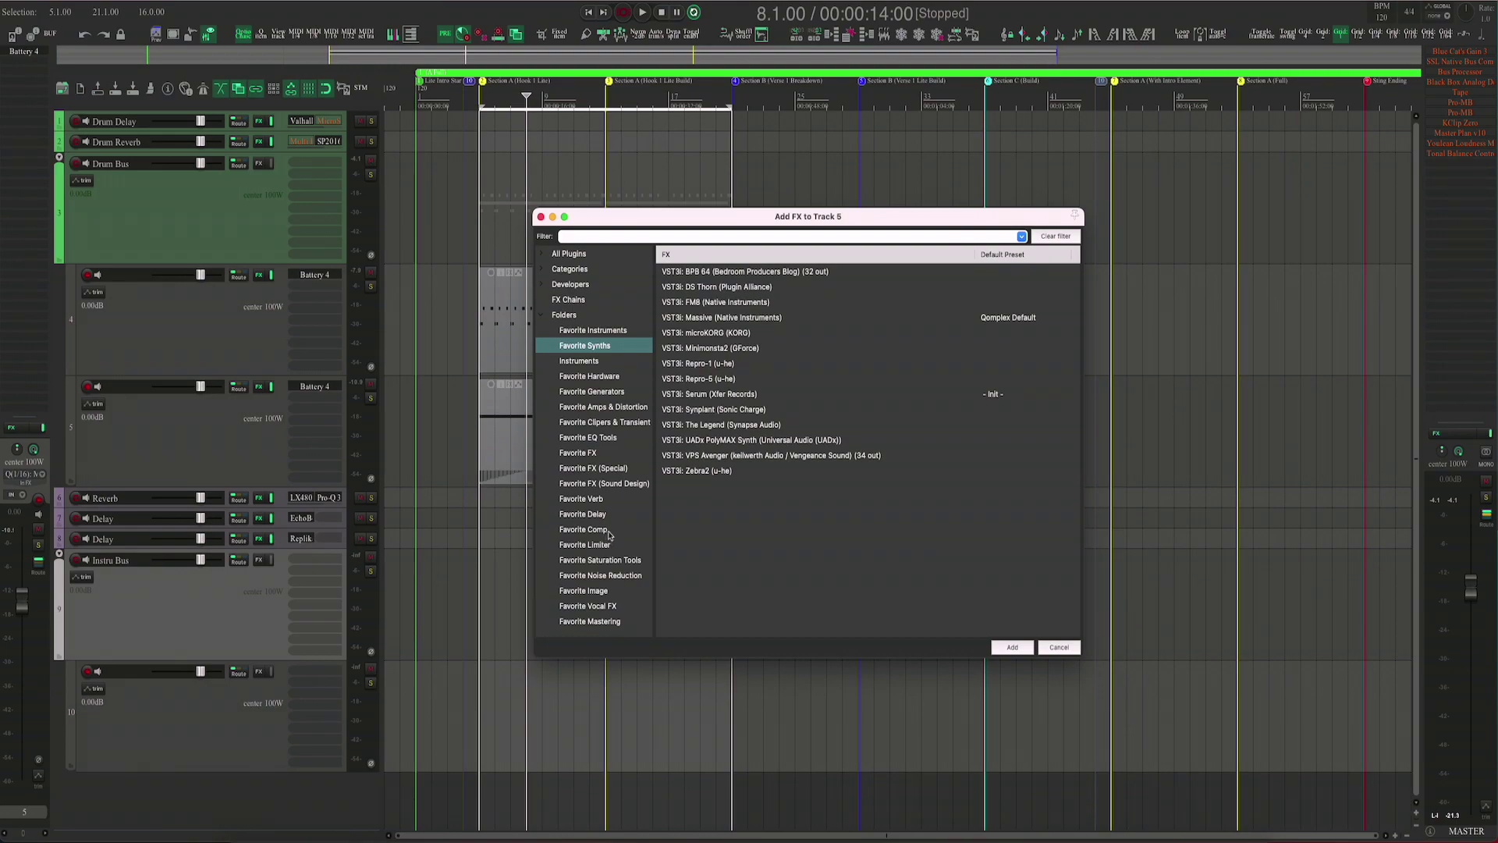
pyautogui.click(610, 534)
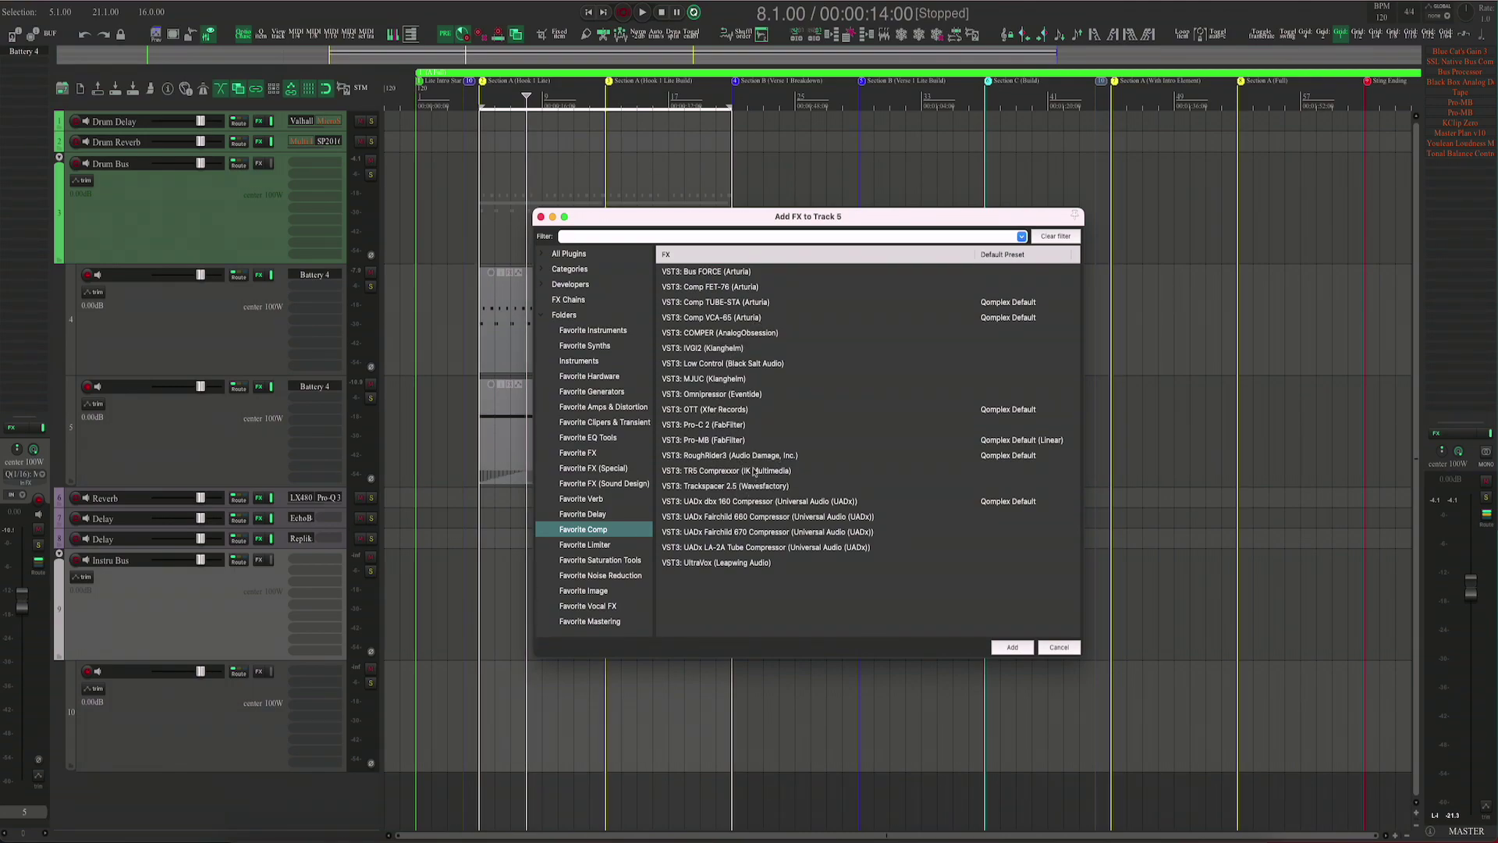
pyautogui.click(716, 431)
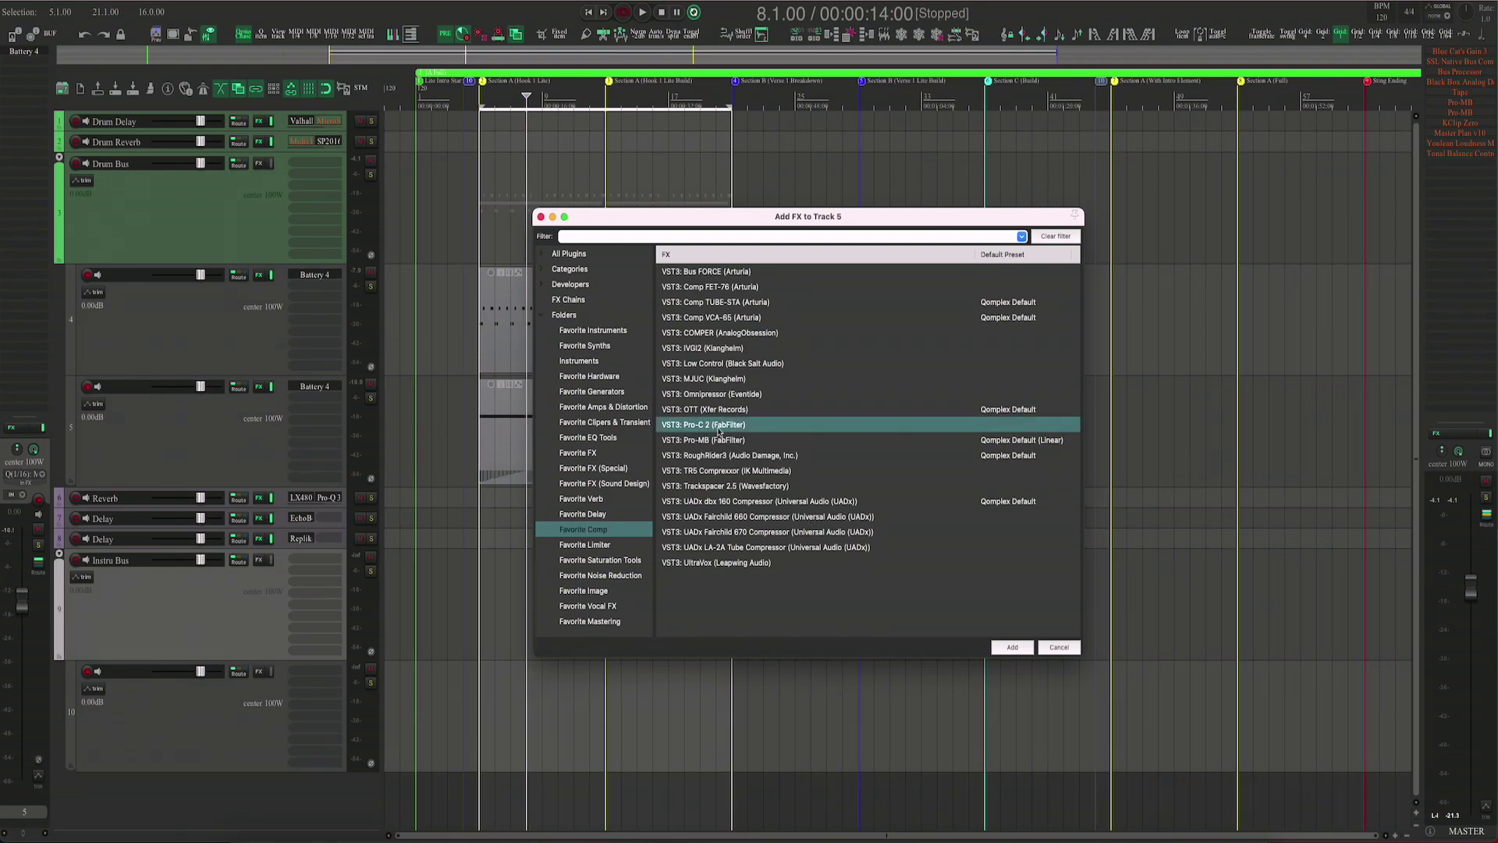
pyautogui.click(1012, 647)
pyautogui.moveTo(350, 22); pyautogui.dragTo(981, 148)
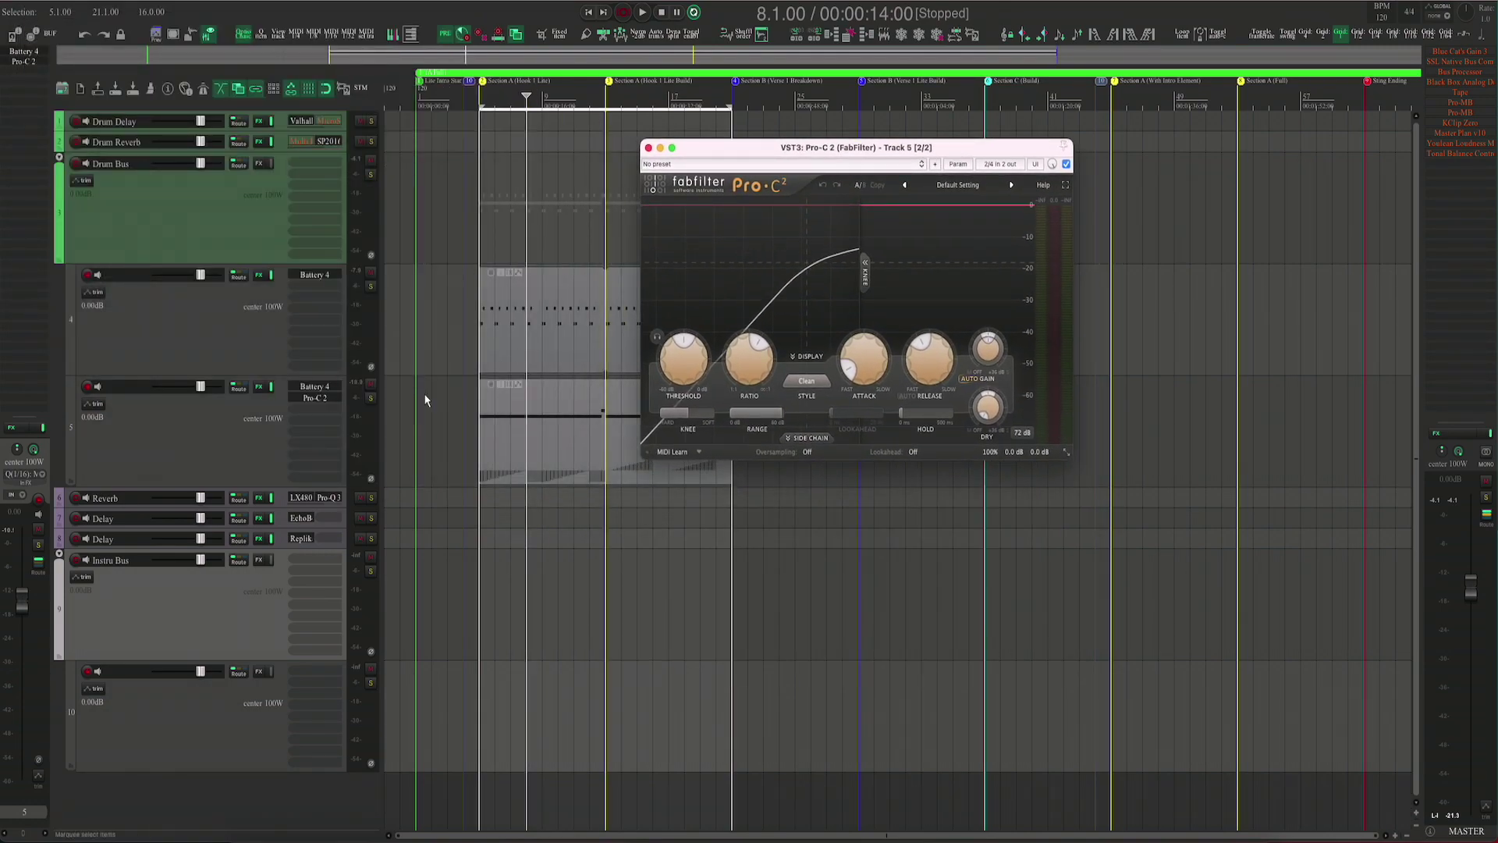
# - Select track 5, start playback, and lower the Pro-C 2 threshold to compress the shaker more
pyautogui.click(247, 437)
pyautogui.press('space')
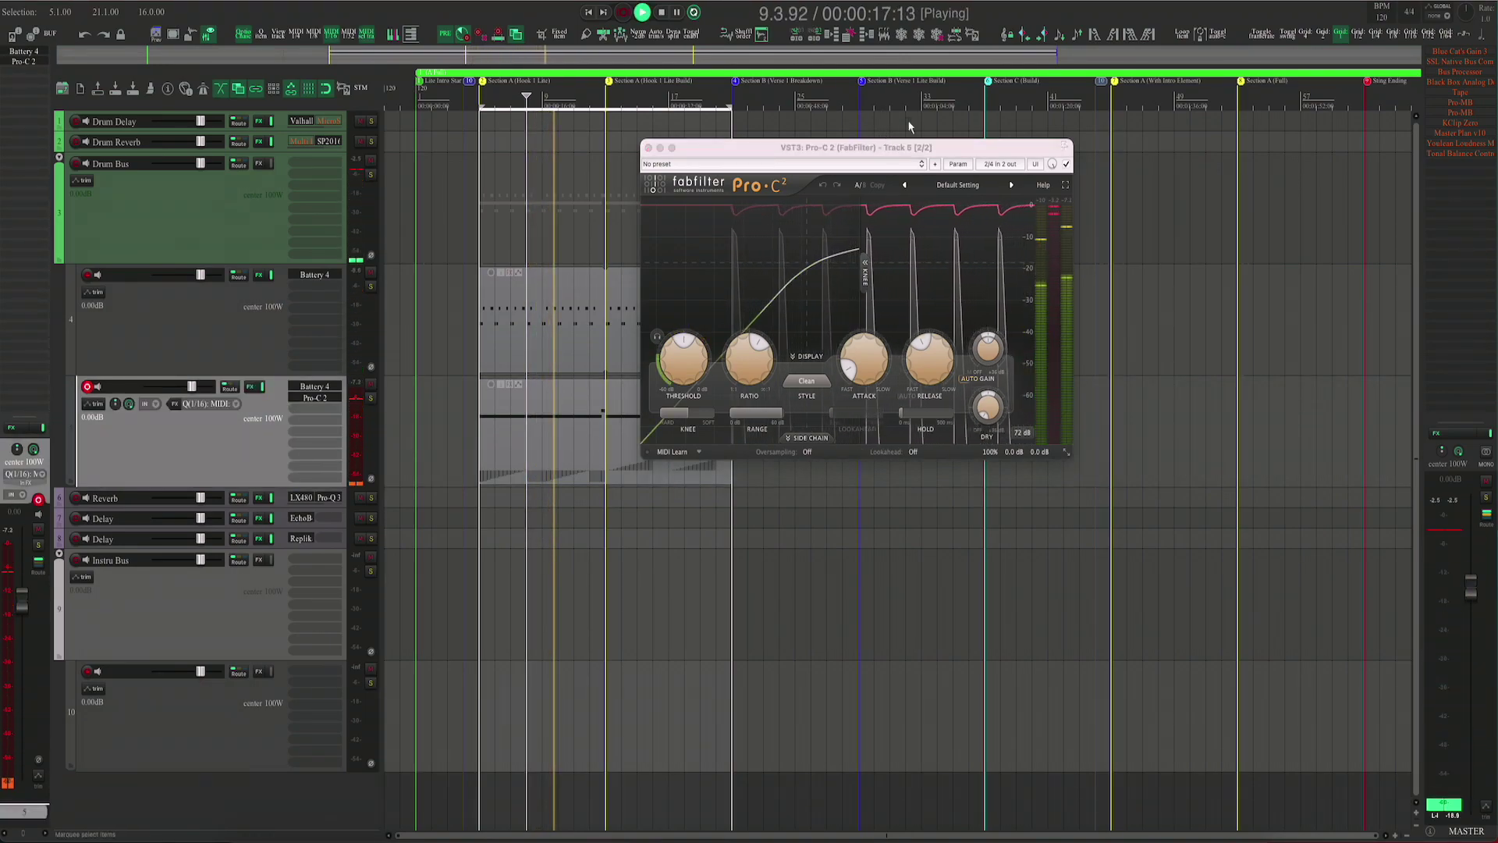
pyautogui.moveTo(999, 149); pyautogui.dragTo(991, 184)
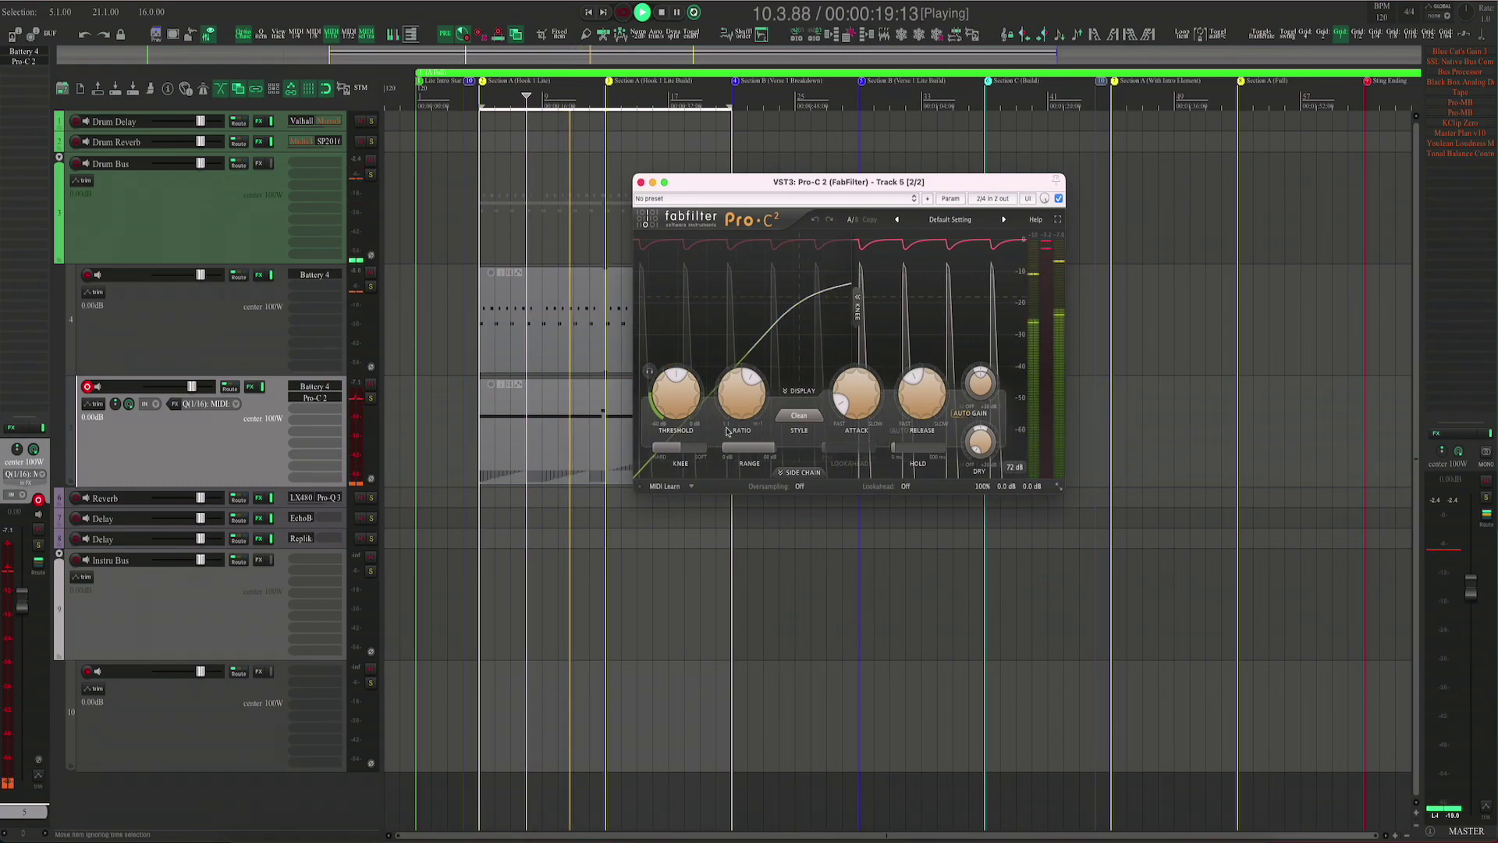
pyautogui.moveTo(680, 414); pyautogui.dragTo(678, 425)
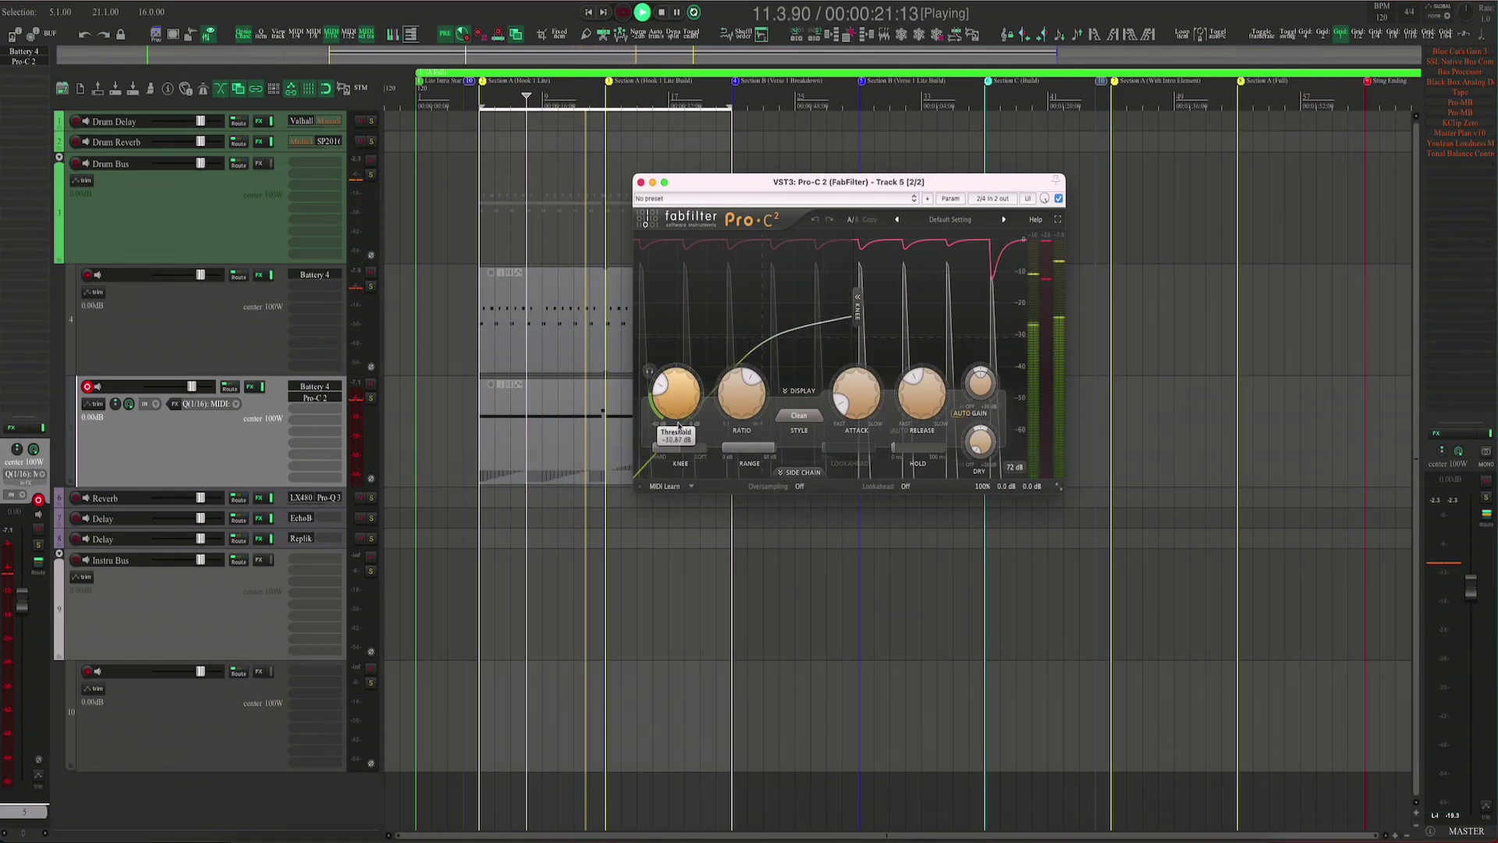
# - Turn on gain reduction display in track 5's meter and raise the Pro-C 2 threshold to about -30 dB
pyautogui.rightClick(198, 436)
pyautogui.moveTo(319, 697)
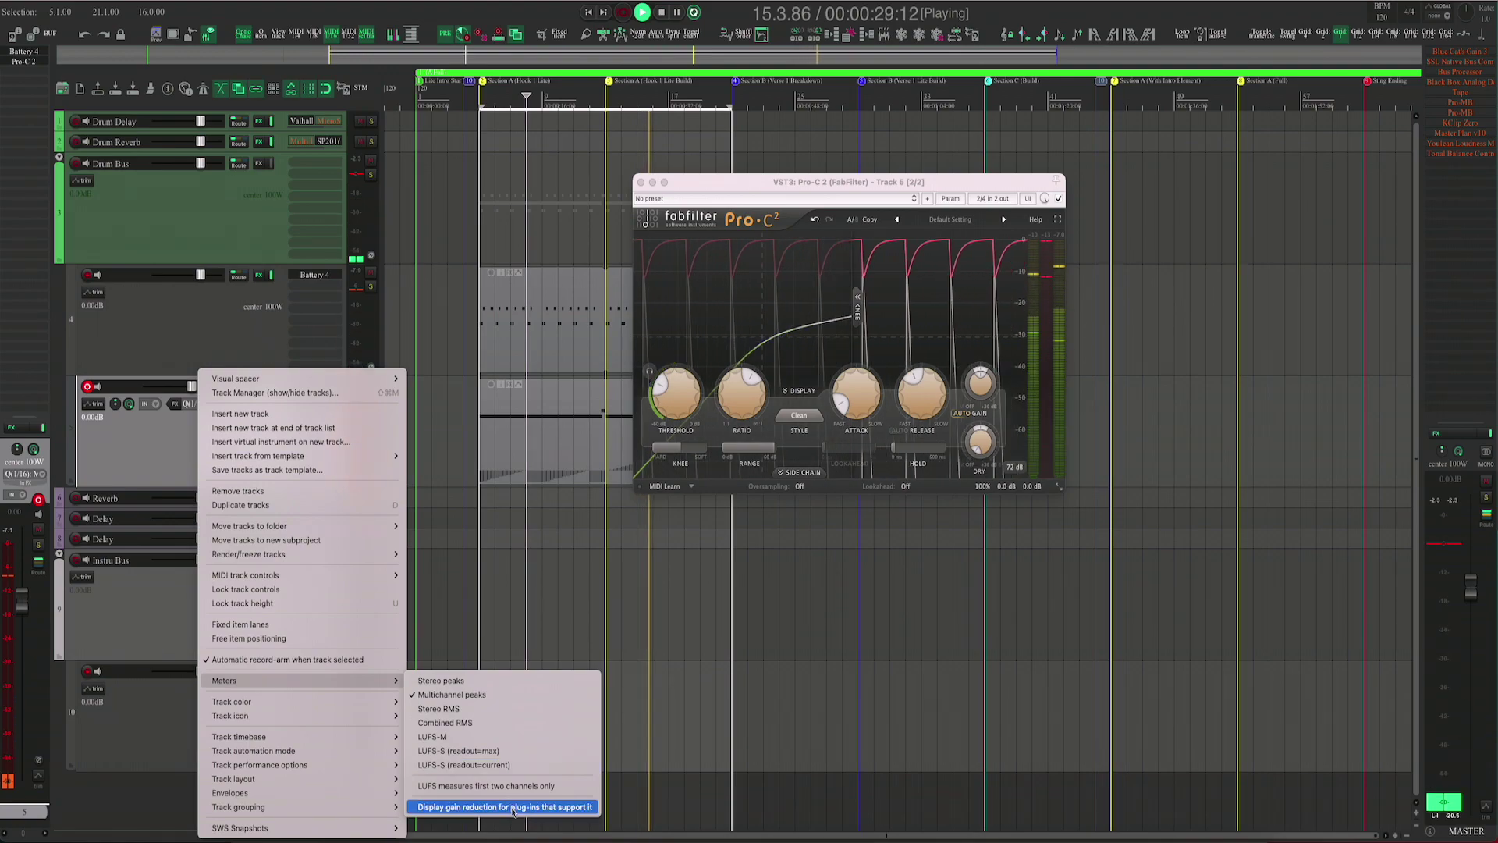
pyautogui.click(572, 814)
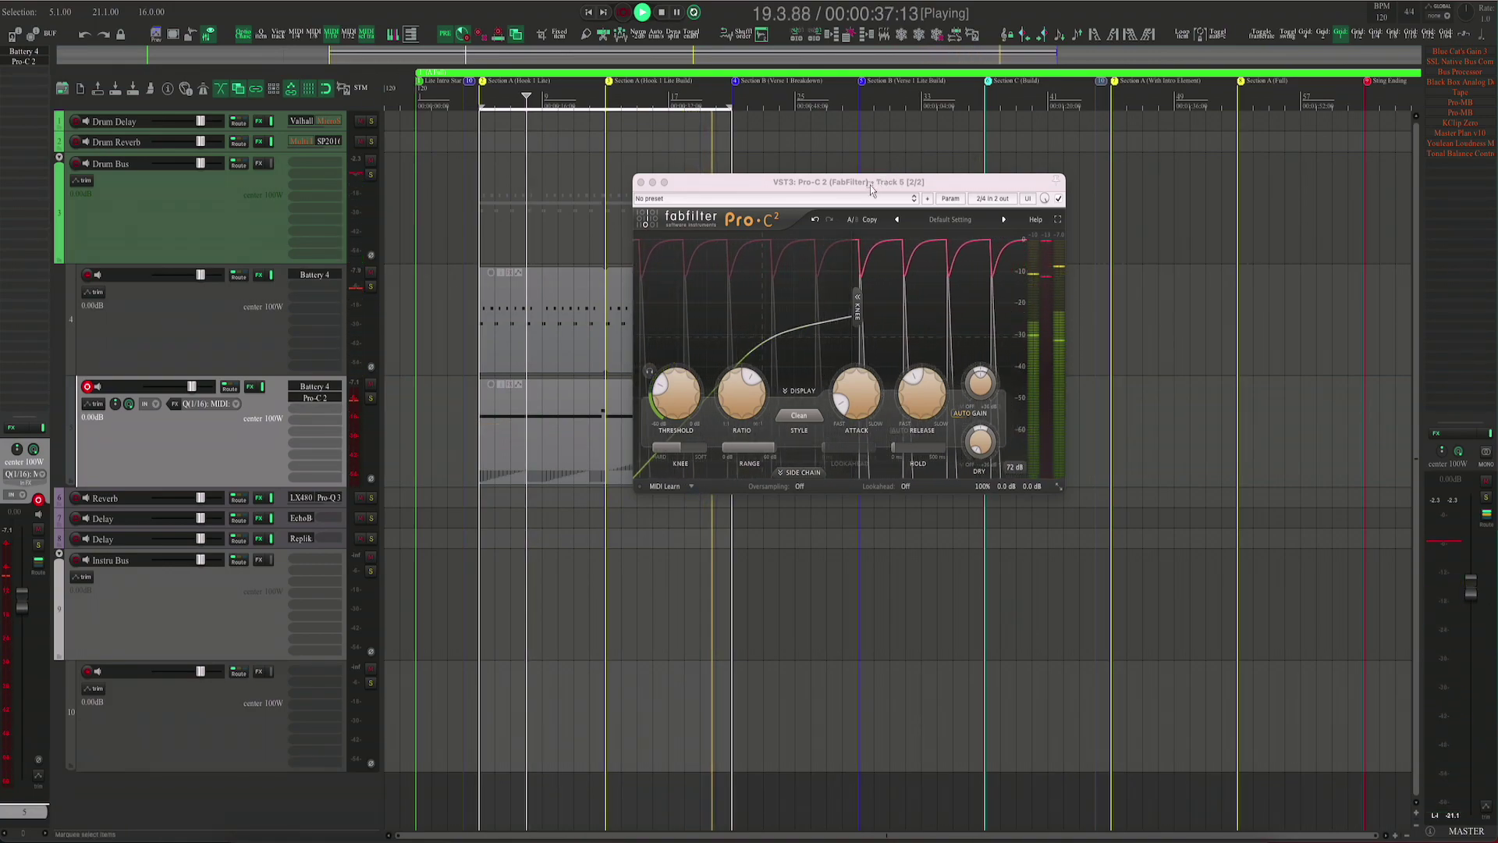
pyautogui.moveTo(659, 418); pyautogui.dragTo(669, 390)
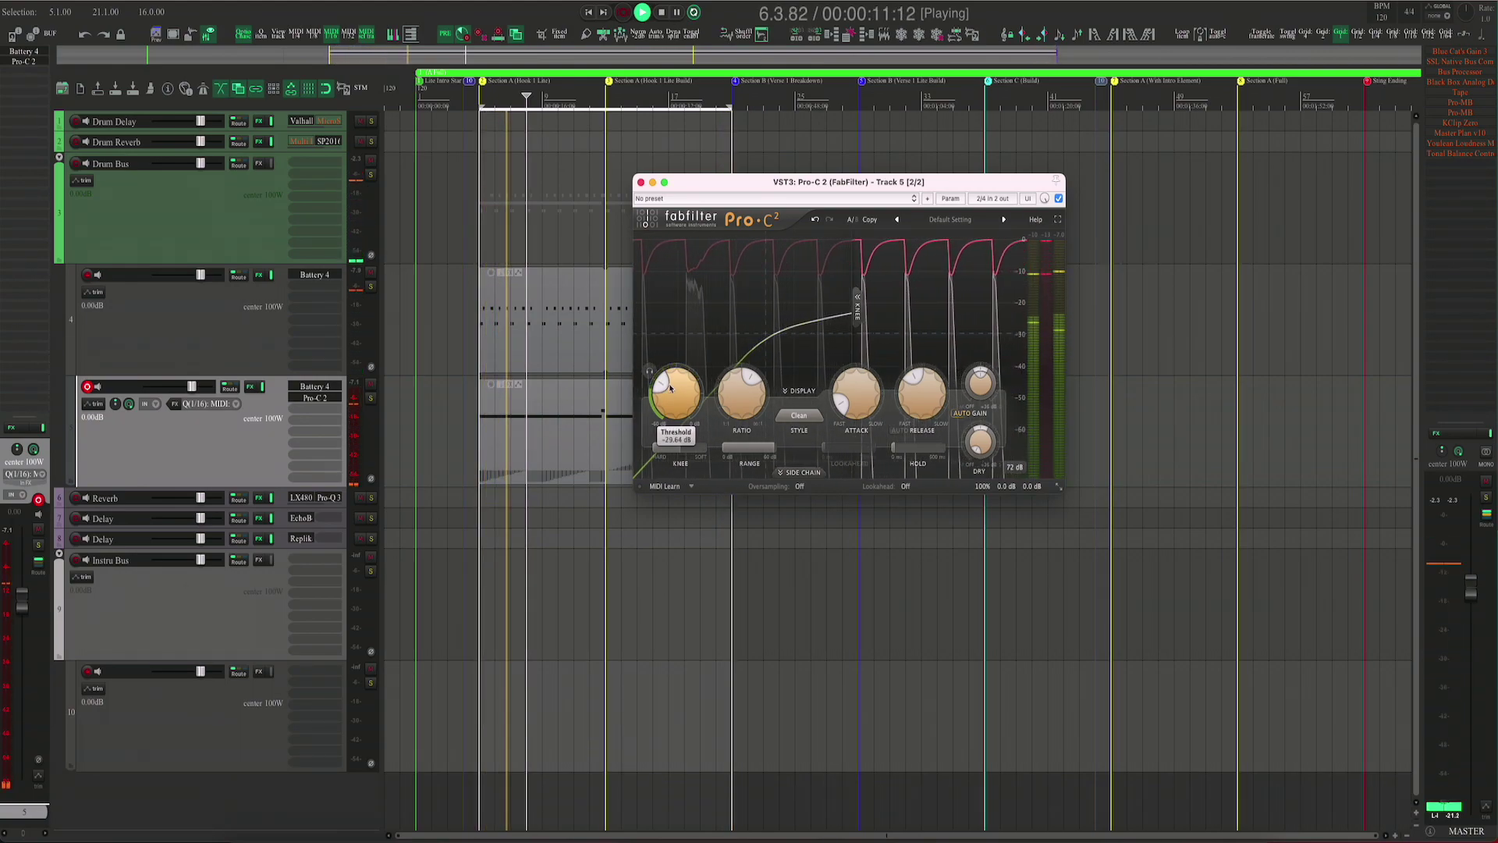
pyautogui.moveTo(750, 187); pyautogui.dragTo(871, 177)
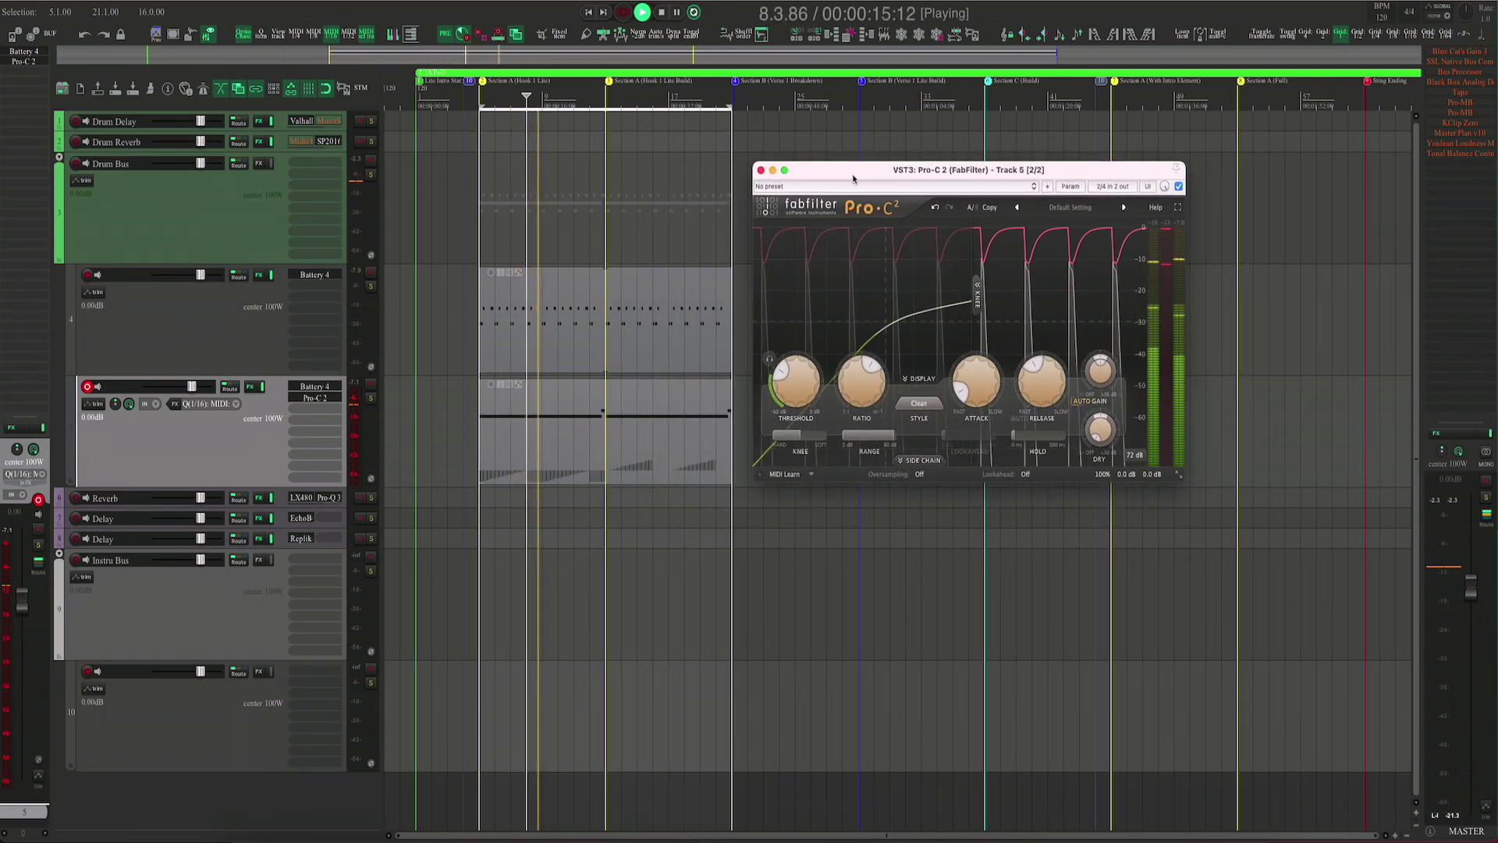